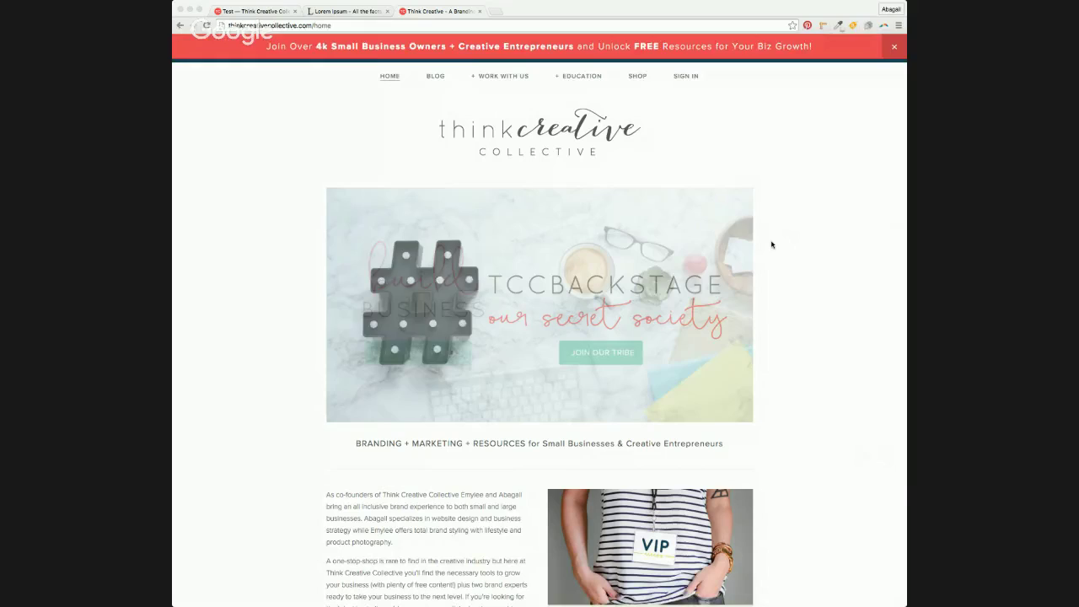
# Scroll the home page, open Education > Our Philosophy, and scroll through that page
pyautogui.scroll(-5, 771, 241)
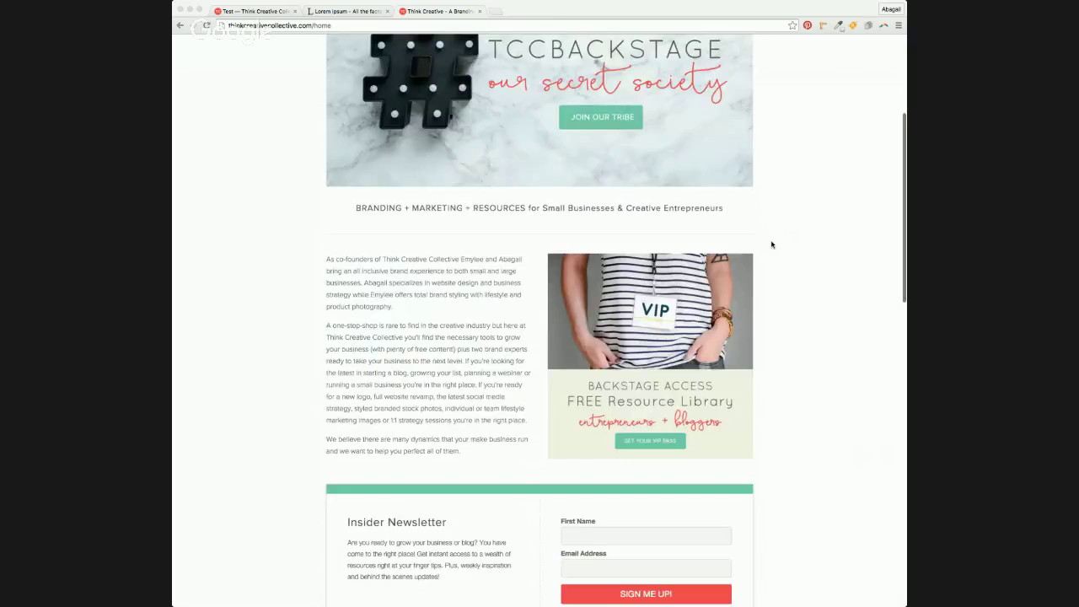
pyautogui.scroll(-15, 771, 245)
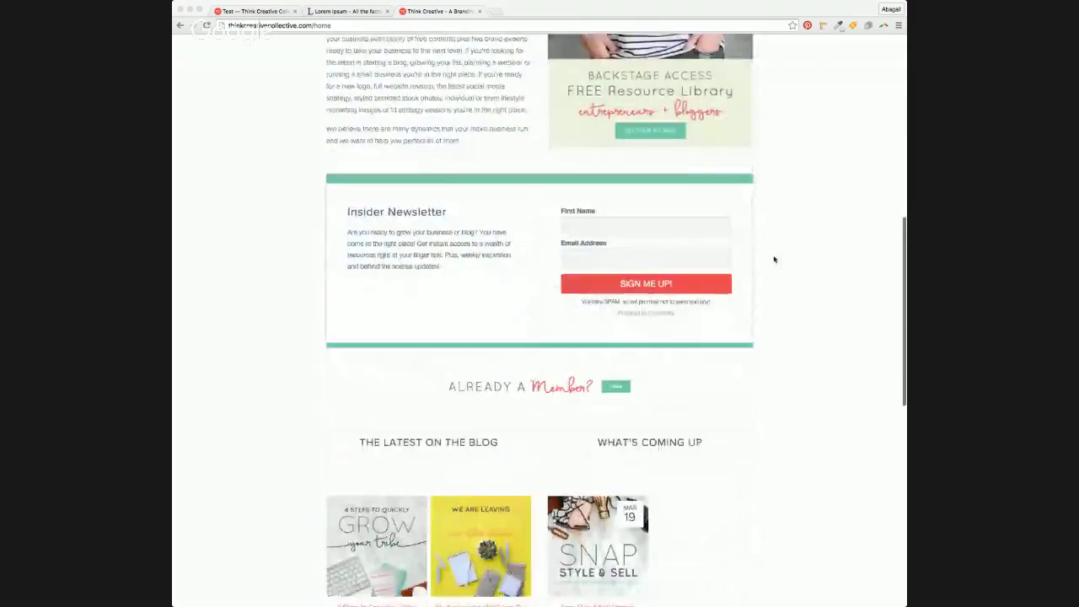
pyautogui.scroll(-2, 782, 347)
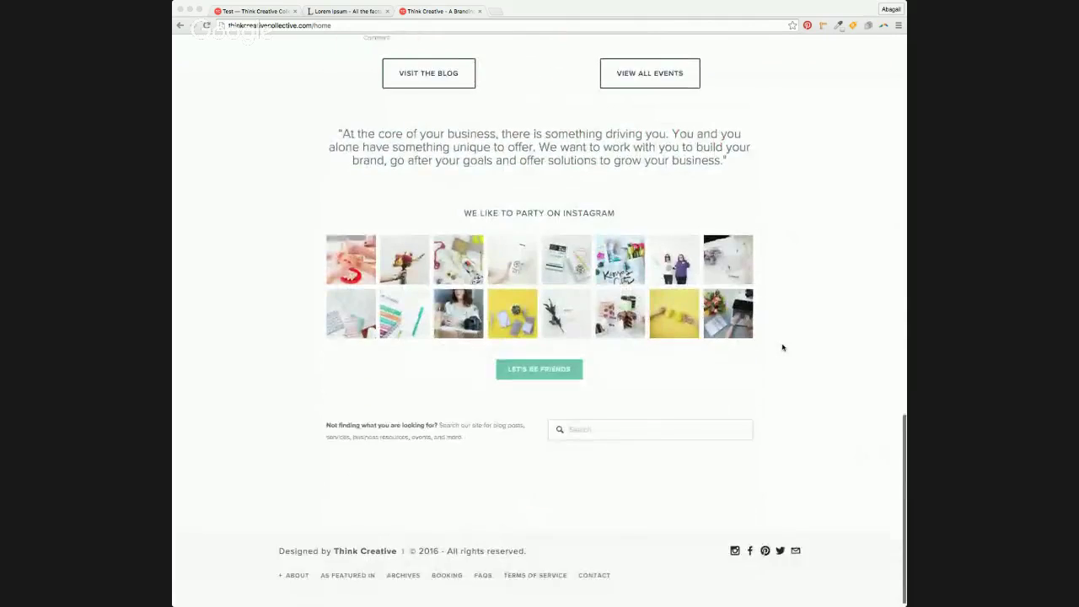
pyautogui.scroll(20, 783, 347)
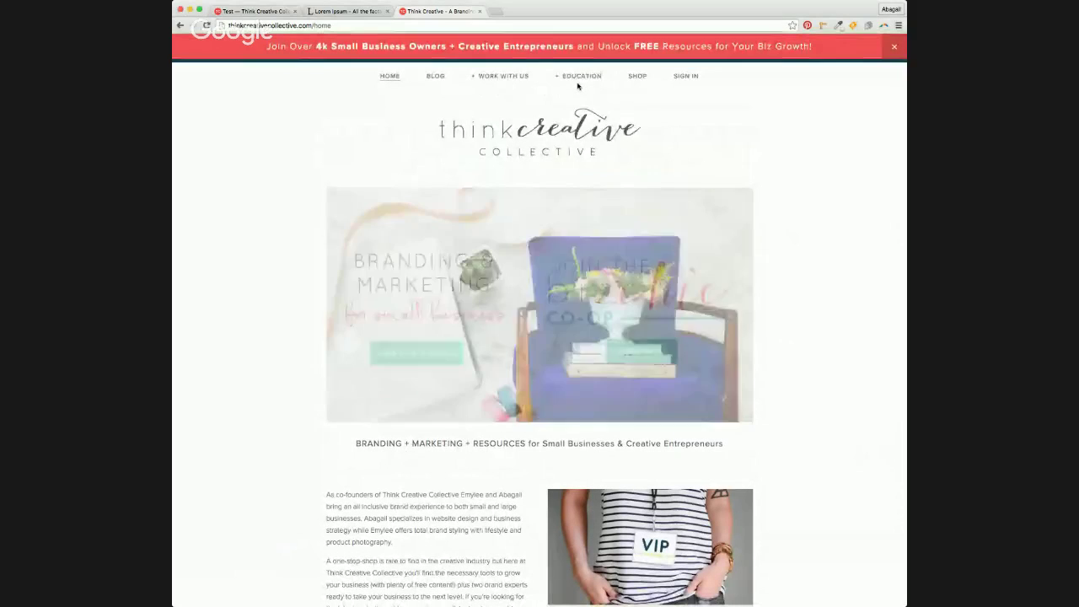
pyautogui.moveTo(578, 81)
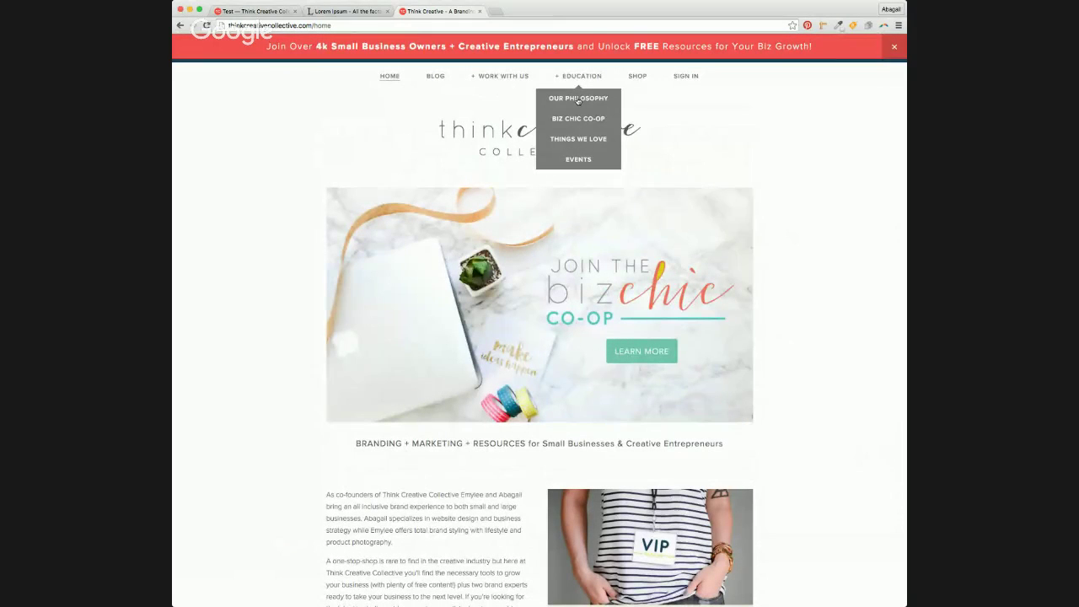
pyautogui.click(578, 98)
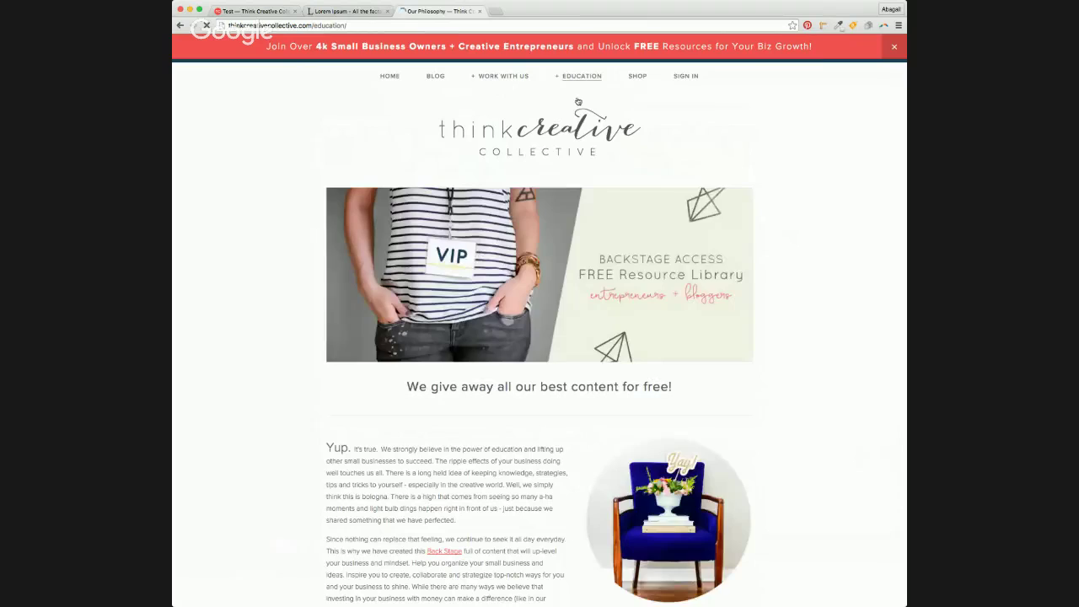
pyautogui.scroll(-5, 759, 219)
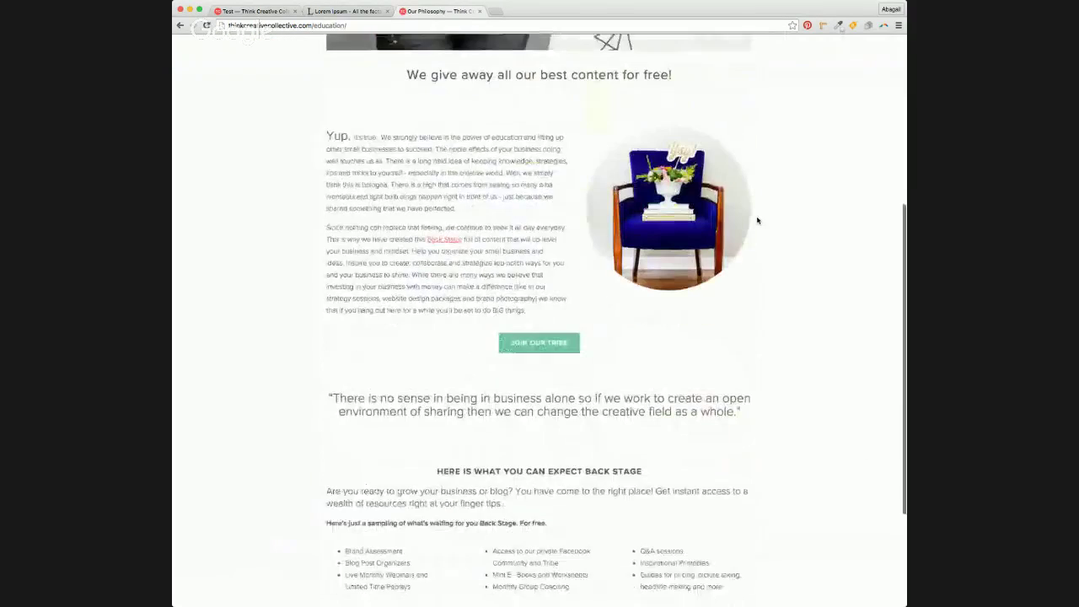
pyautogui.scroll(-1, 757, 220)
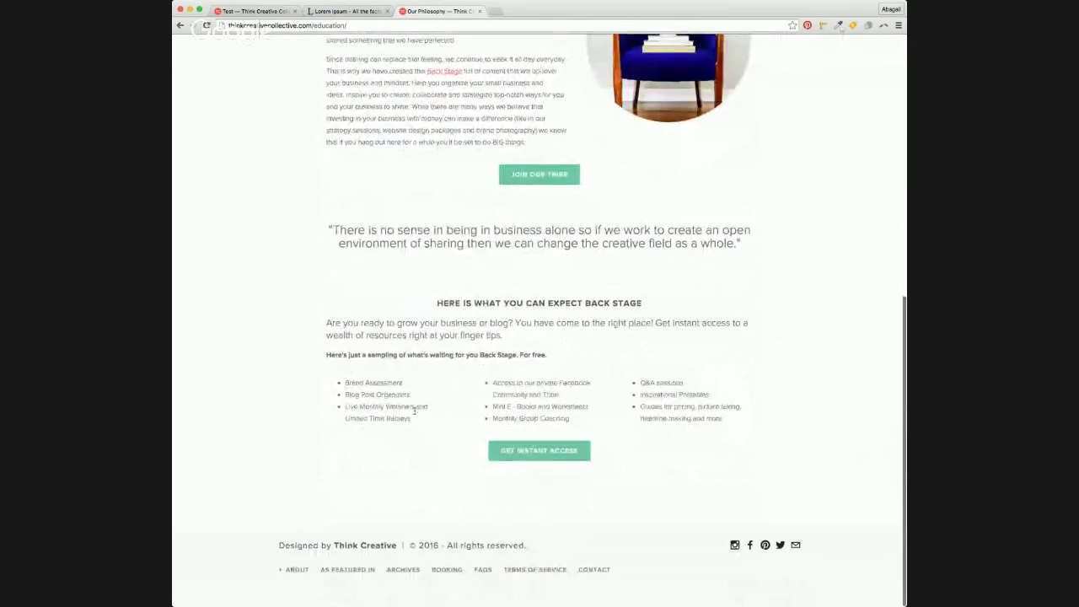
pyautogui.scroll(3, 690, 397)
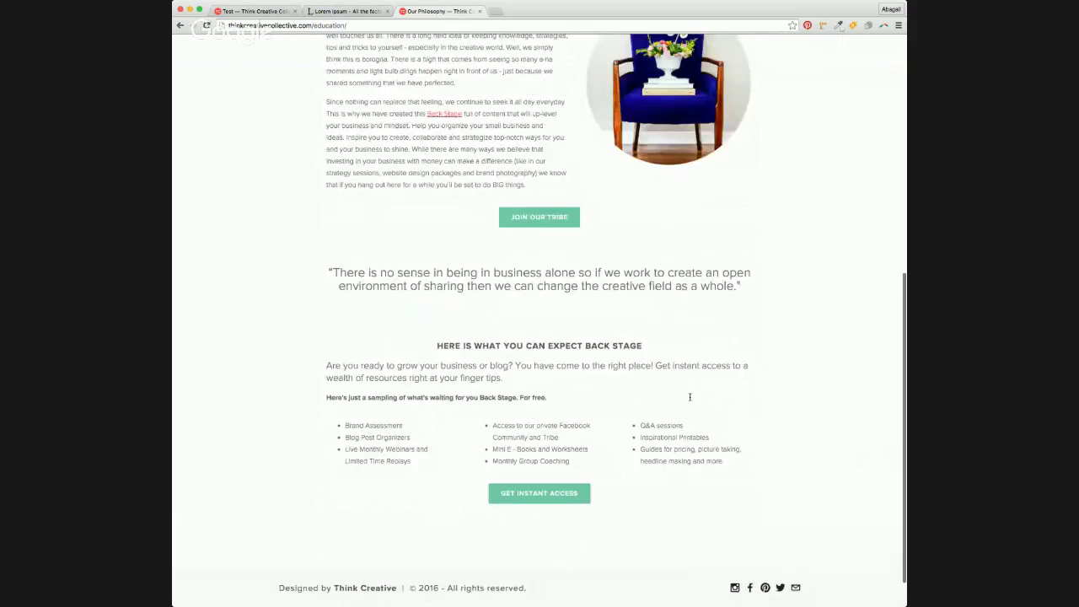
pyautogui.scroll(3, 690, 397)
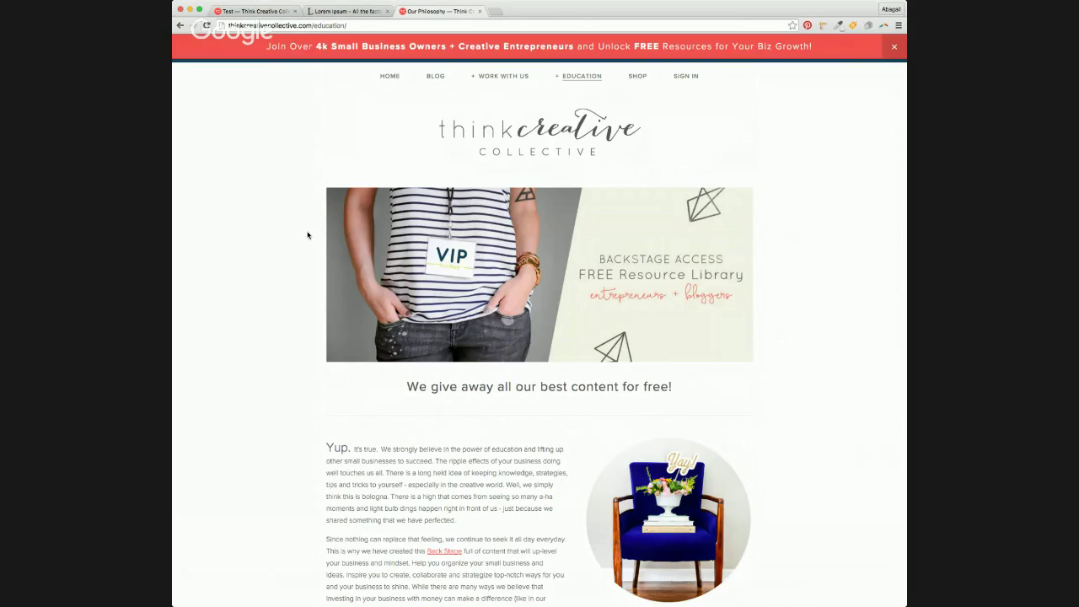
pyautogui.click(229, 11)
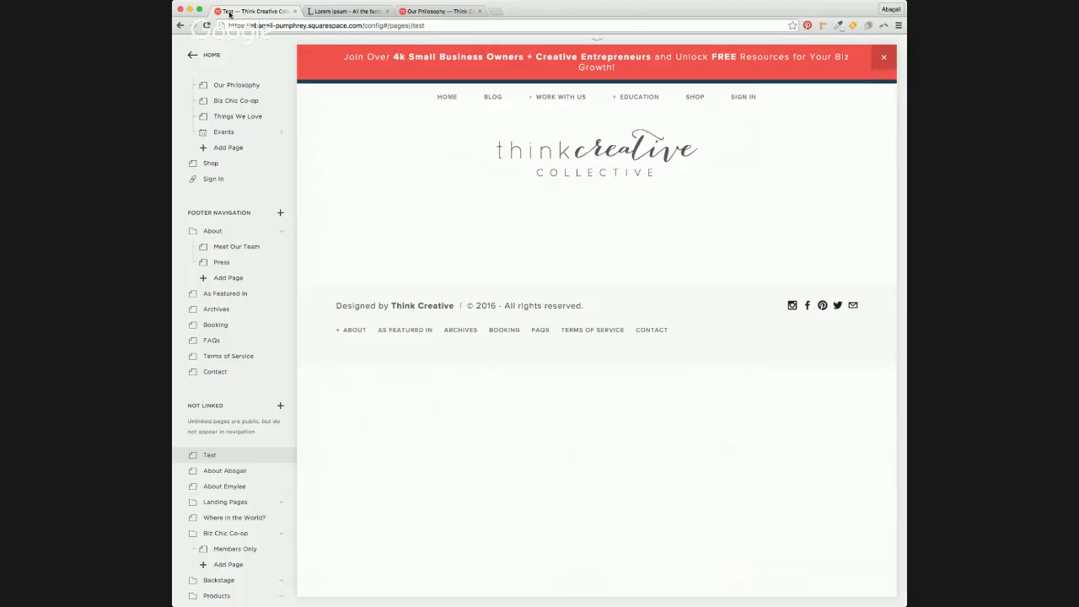
pyautogui.scroll(5, 211, 221)
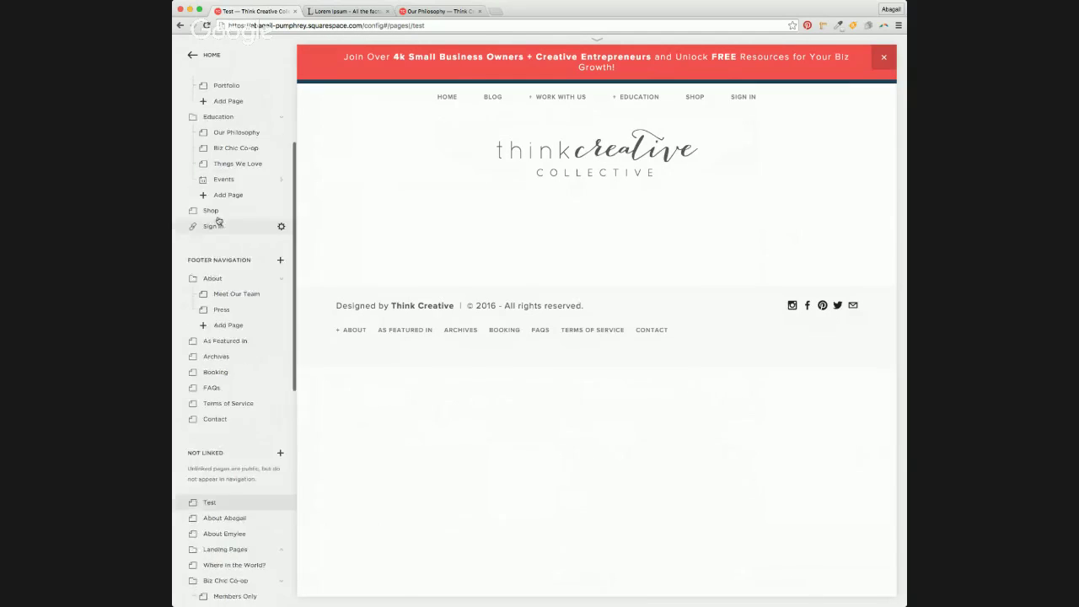
pyautogui.click(211, 56)
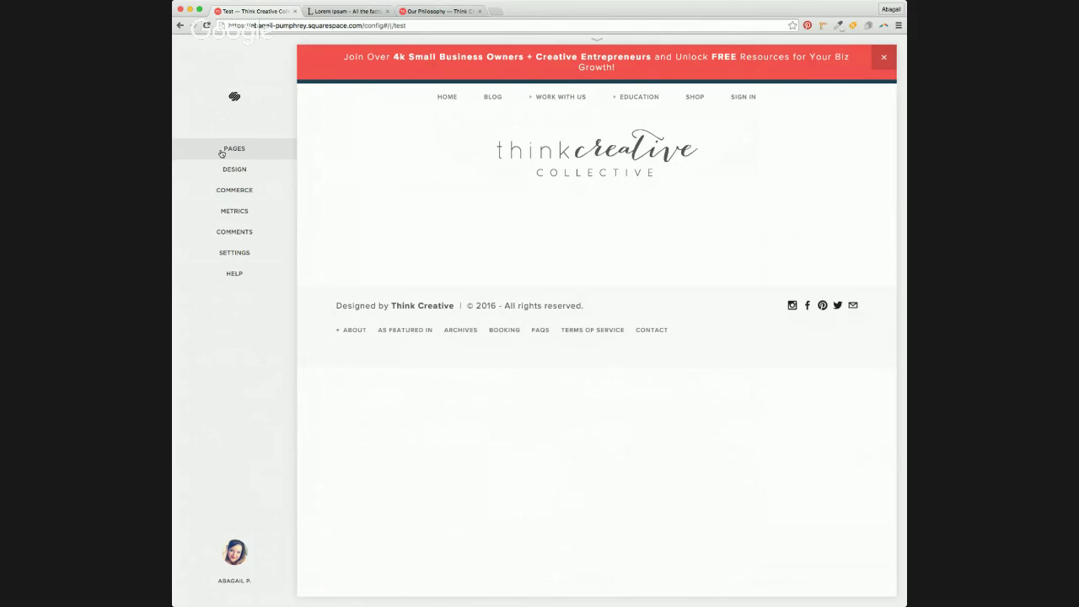
pyautogui.click(222, 152)
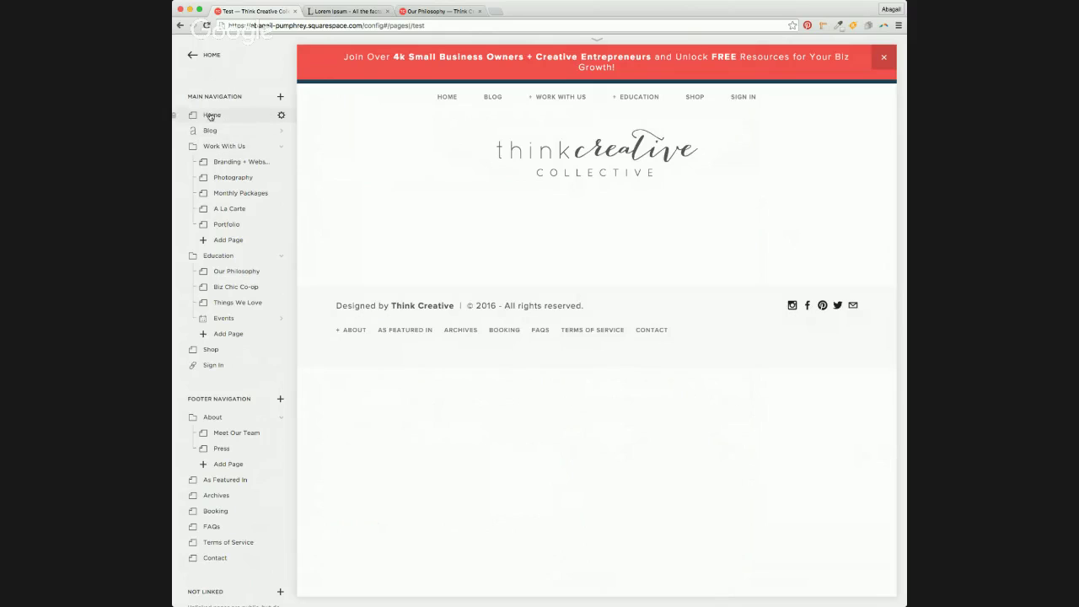
pyautogui.scroll(-5, 246, 369)
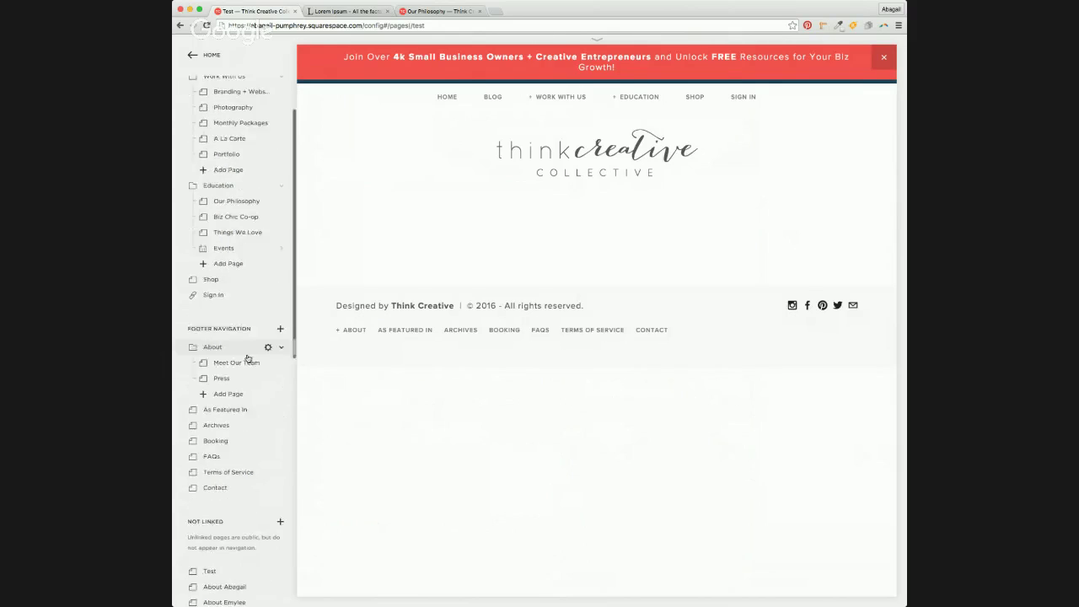
pyautogui.scroll(-2, 234, 336)
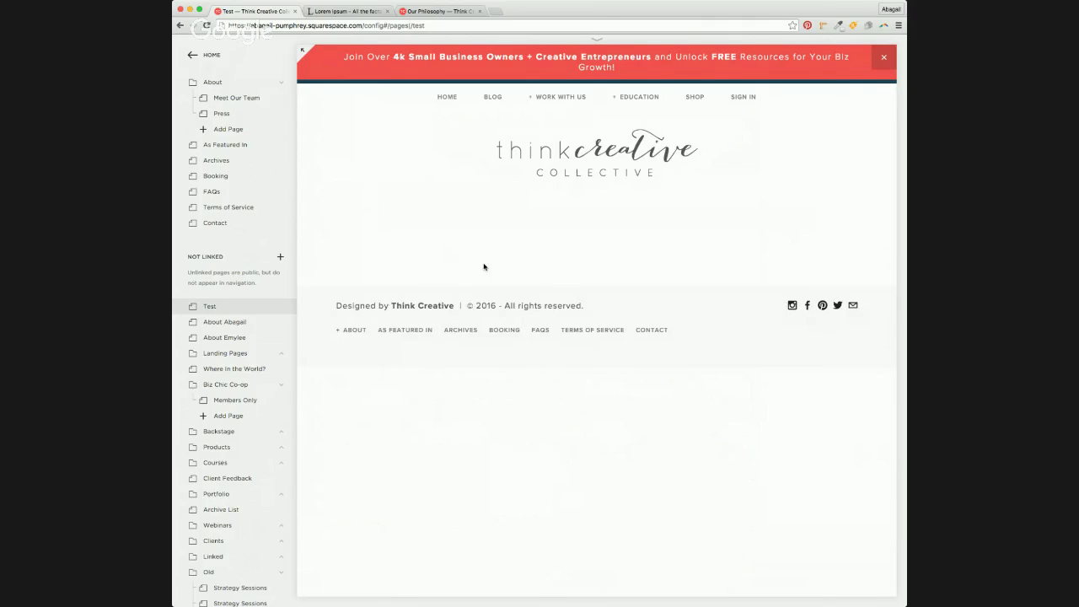
pyautogui.moveTo(402, 255)
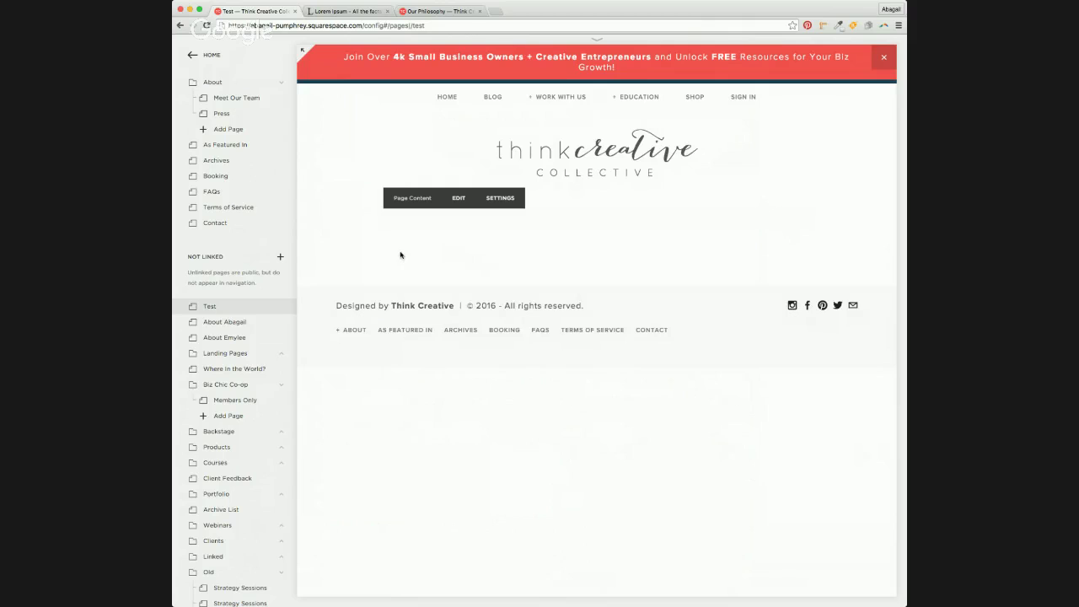
pyautogui.moveTo(572, 112)
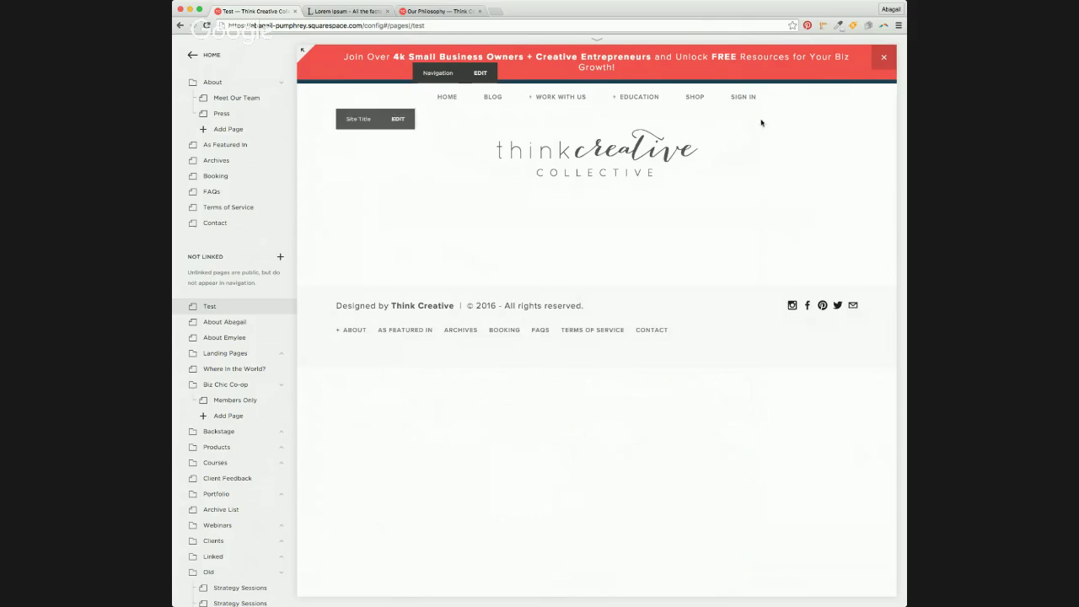
pyautogui.scroll(5, 262, 166)
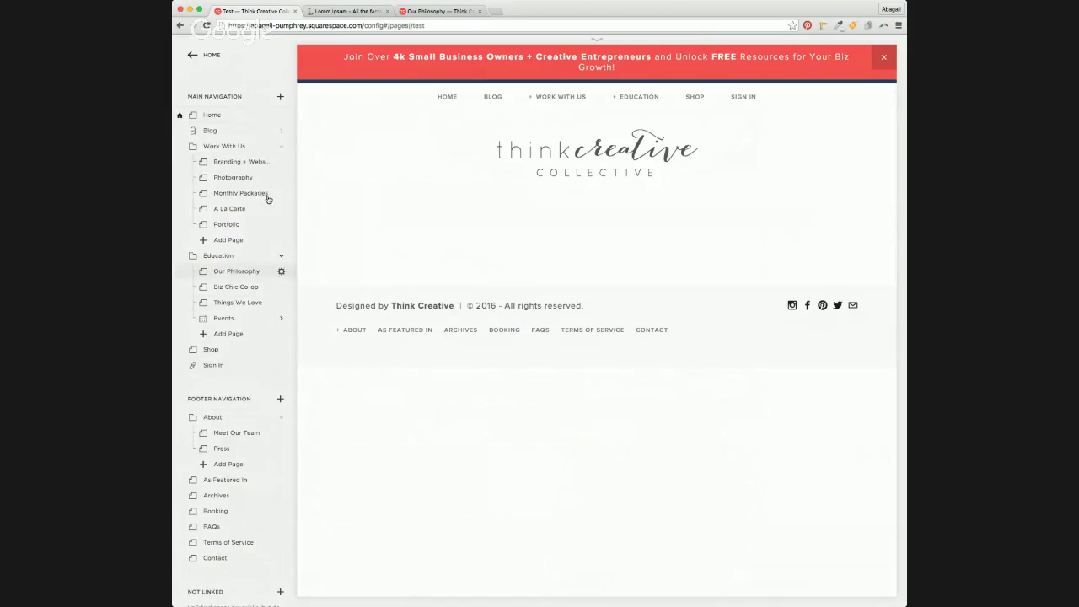
pyautogui.moveTo(447, 98)
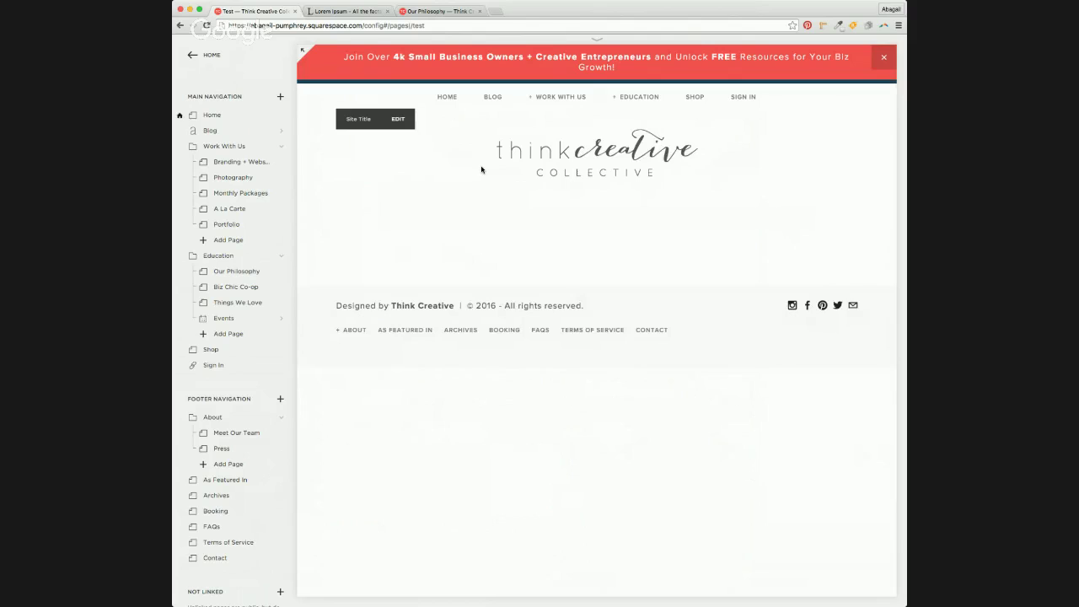
pyautogui.moveTo(466, 199)
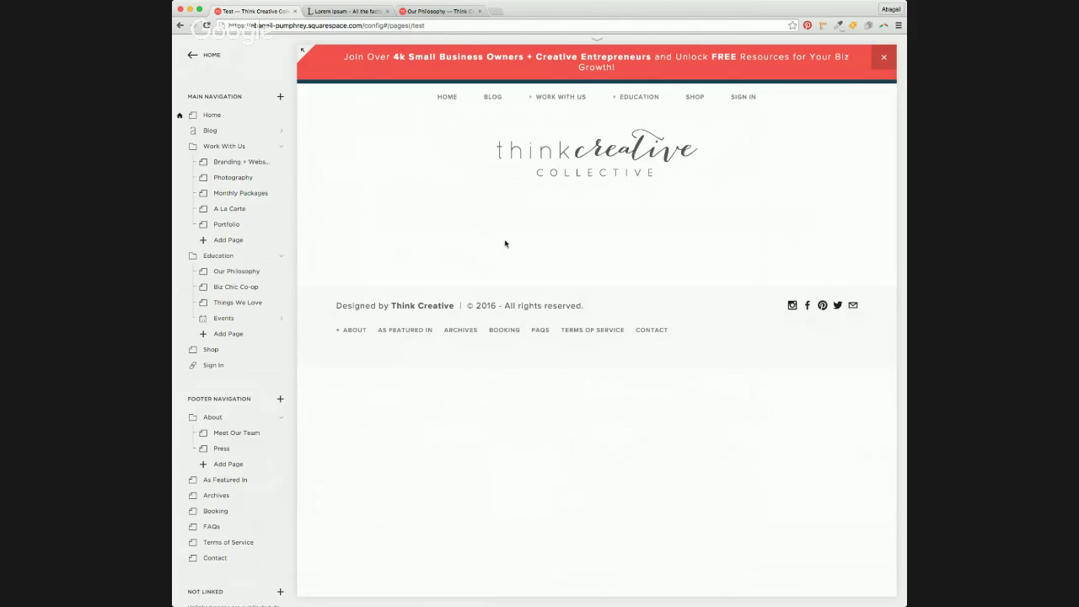
pyautogui.moveTo(481, 242)
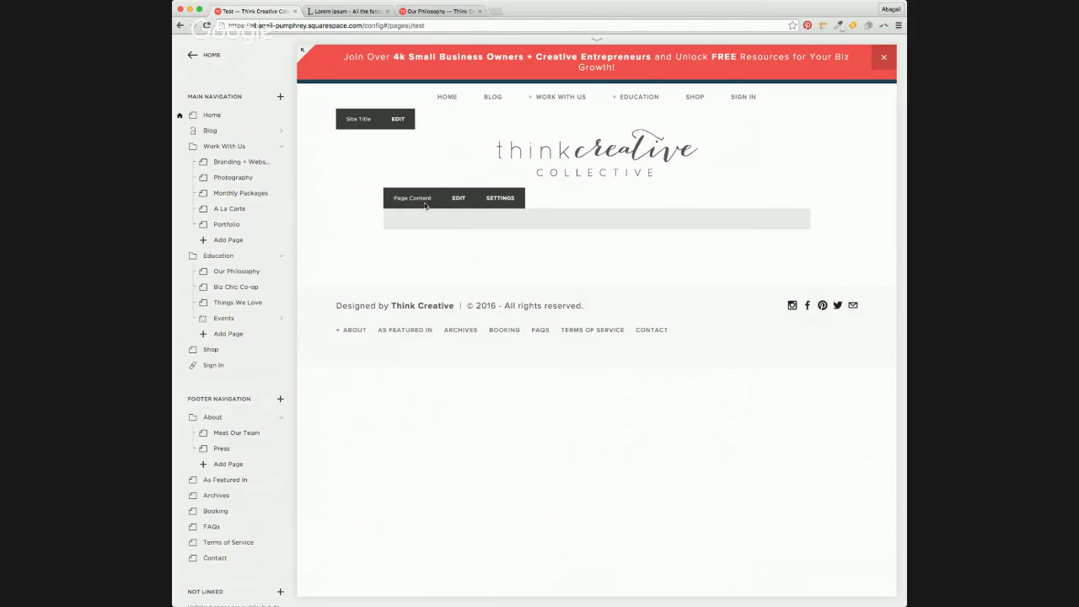
# Edit the Test page's Page Content and click into the empty 'Write here...' text block
pyautogui.click(457, 199)
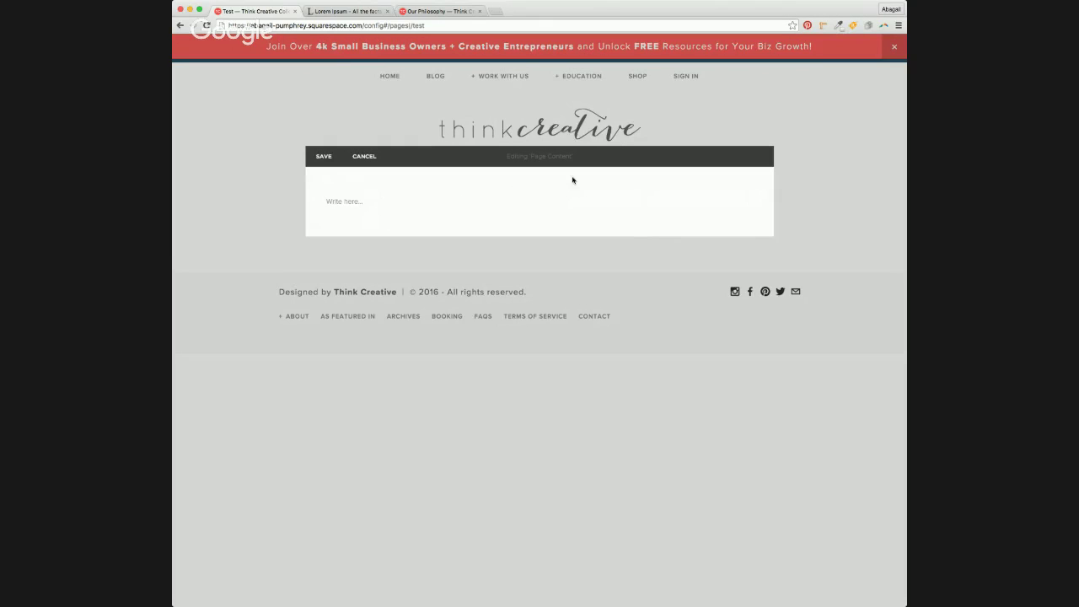
pyautogui.click(335, 200)
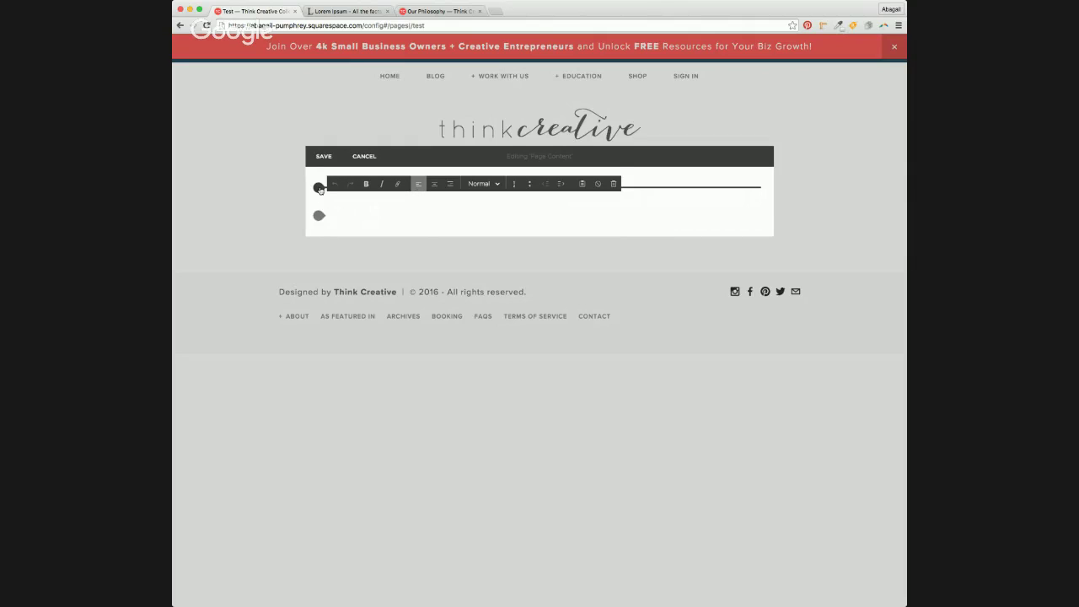
pyautogui.click(320, 188)
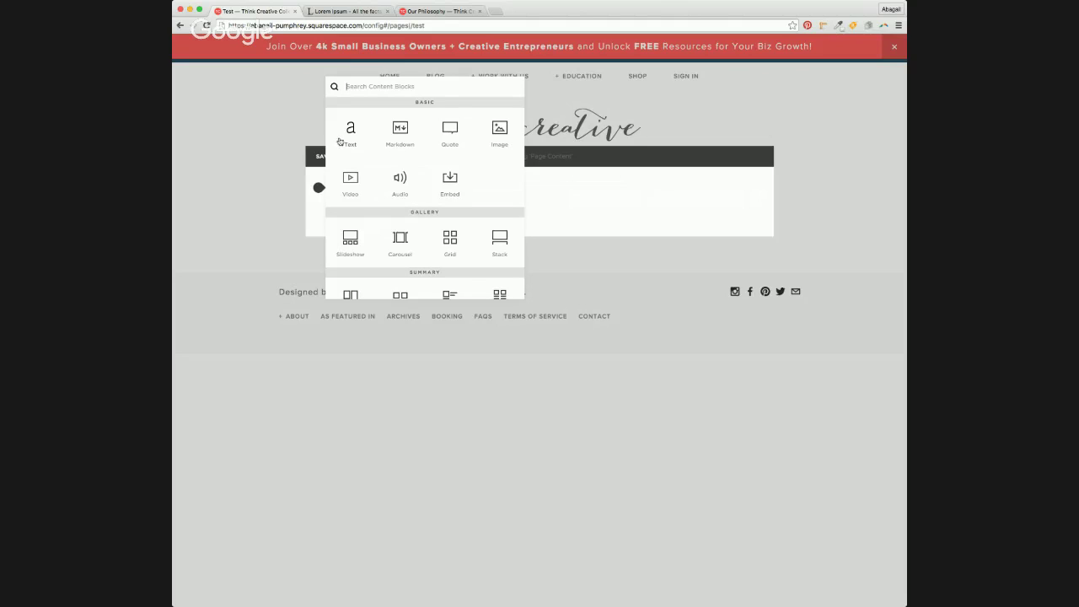
pyautogui.scroll(-3, 337, 151)
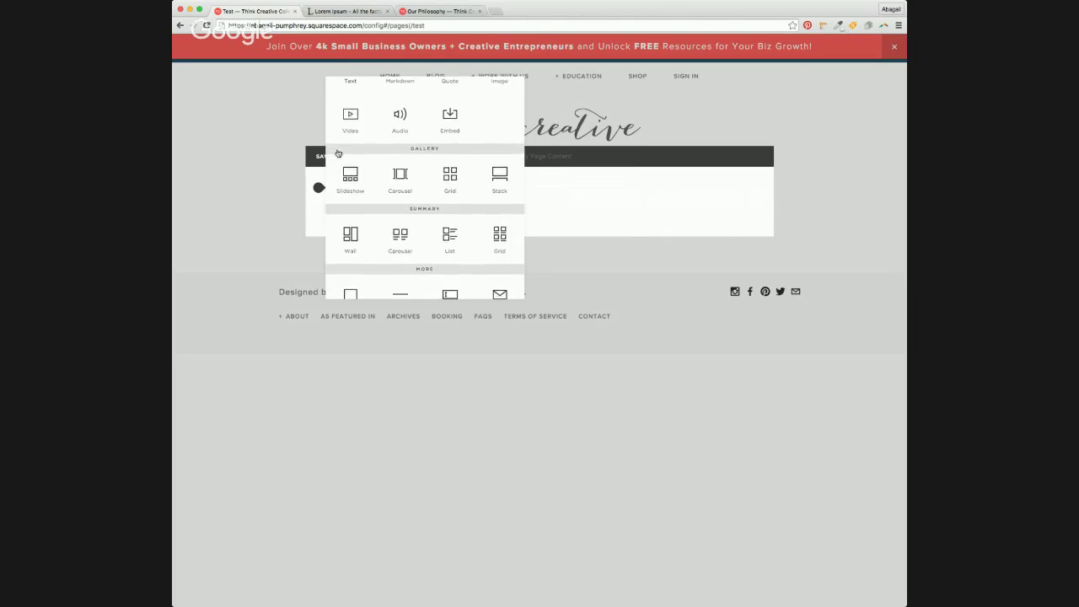
pyautogui.scroll(-6, 338, 154)
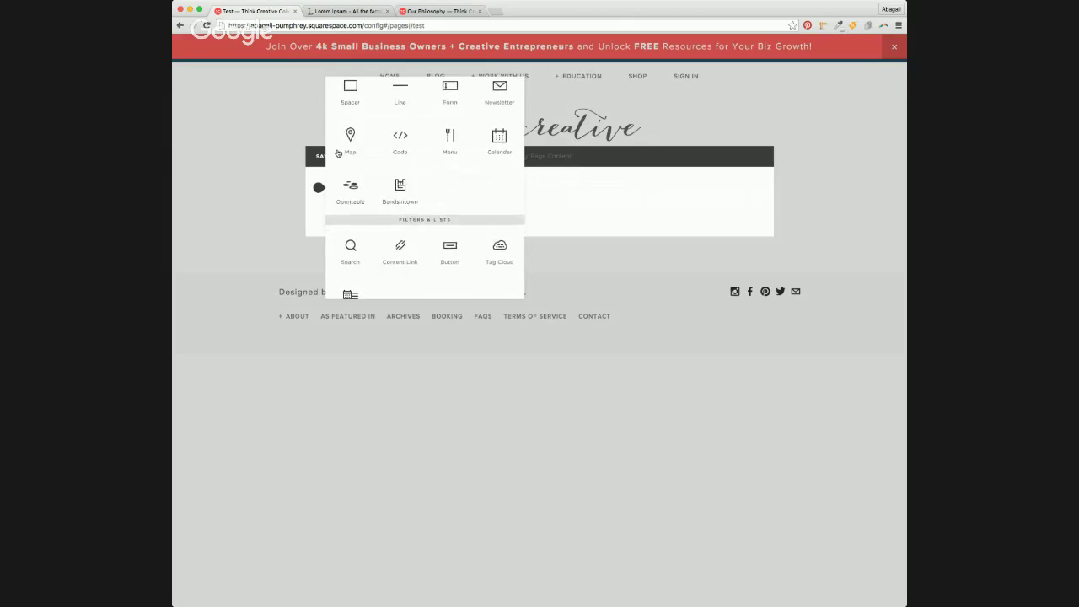
pyautogui.scroll(-7, 338, 153)
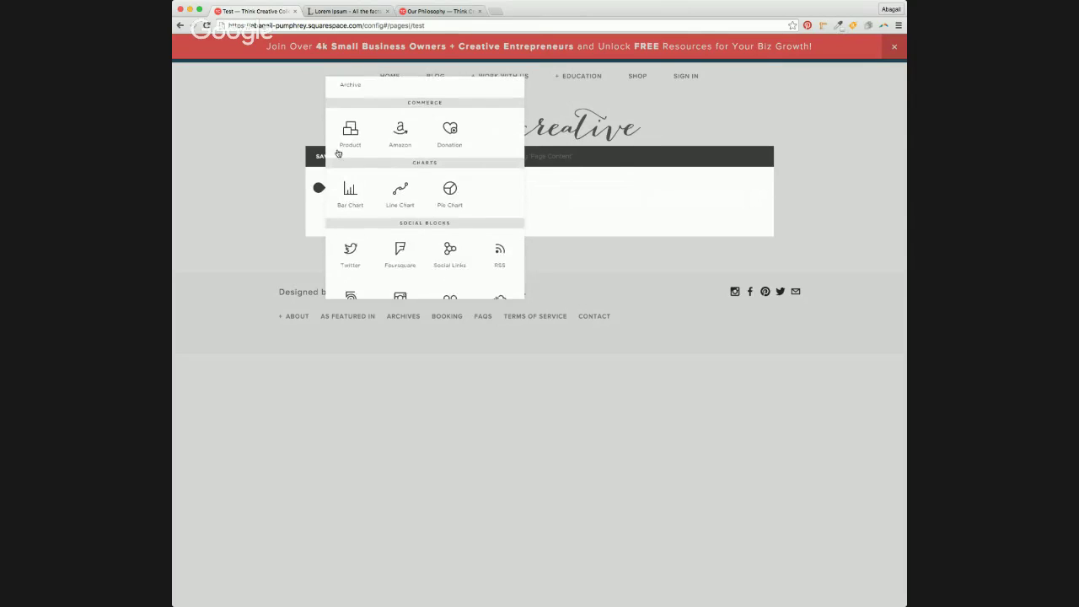
pyautogui.scroll(-1, 338, 153)
pyautogui.scroll(-1, 338, 153)
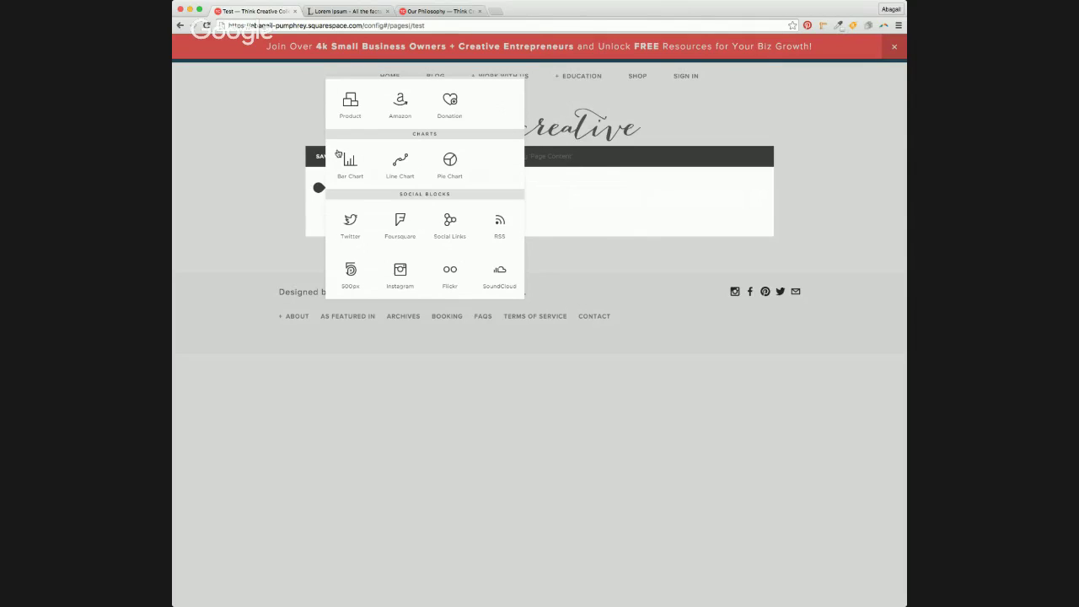
pyautogui.scroll(5, 338, 154)
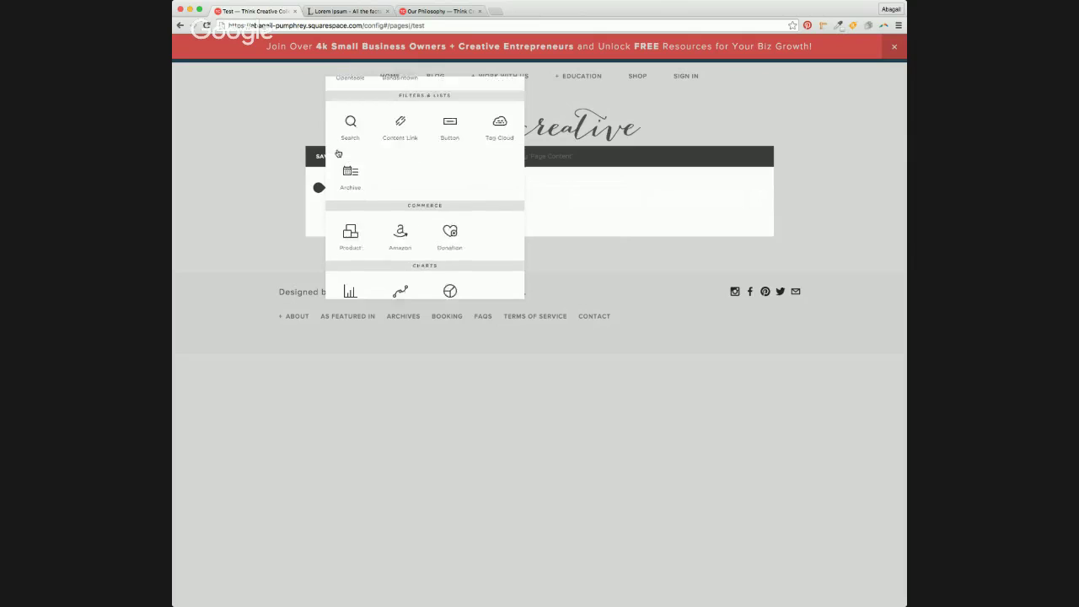
pyautogui.scroll(5, 338, 154)
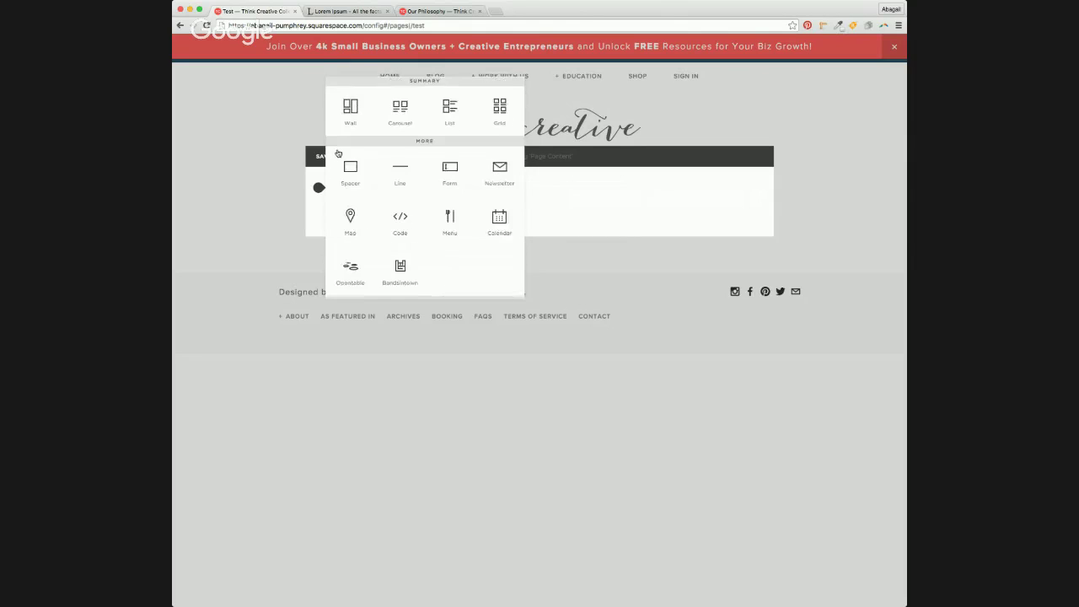
pyautogui.scroll(5, 338, 154)
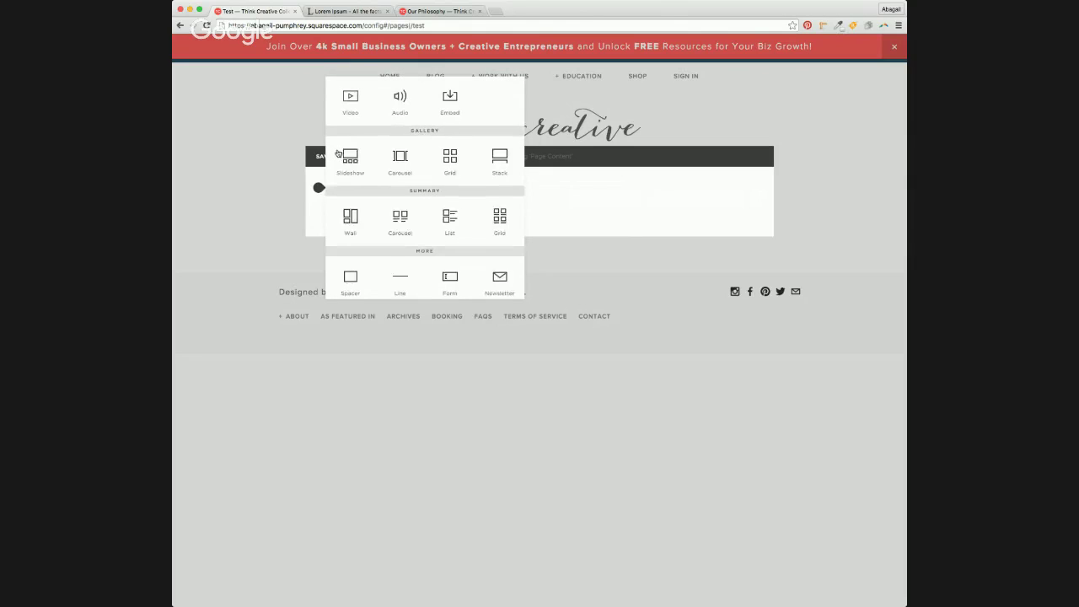
pyautogui.scroll(3, 338, 154)
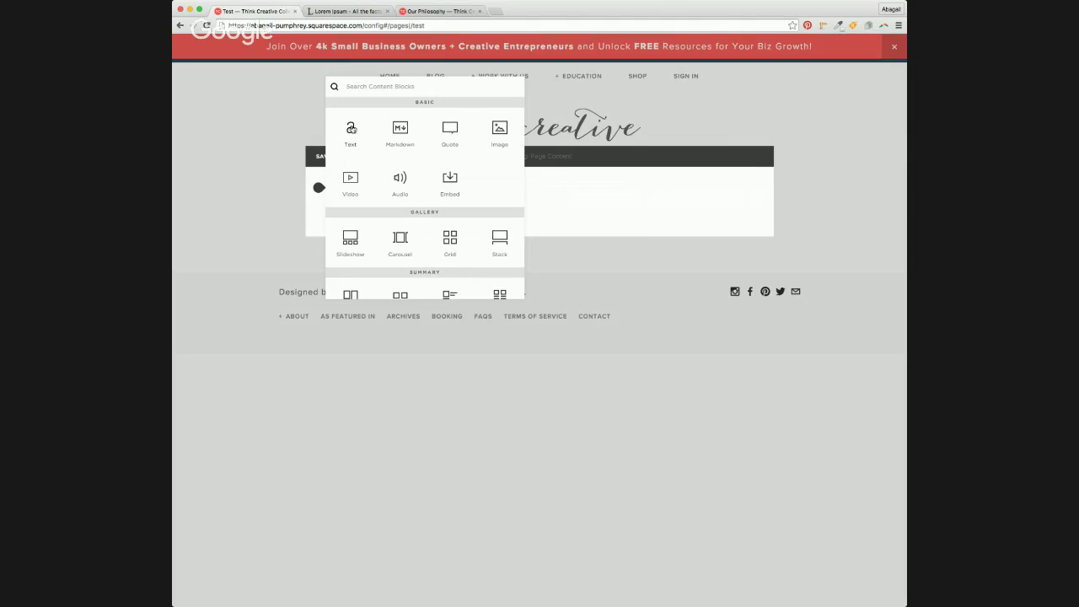
# Add a text block of pasted lorem ipsum paragraphs with a 'Heading' line on top
pyautogui.click(352, 129)
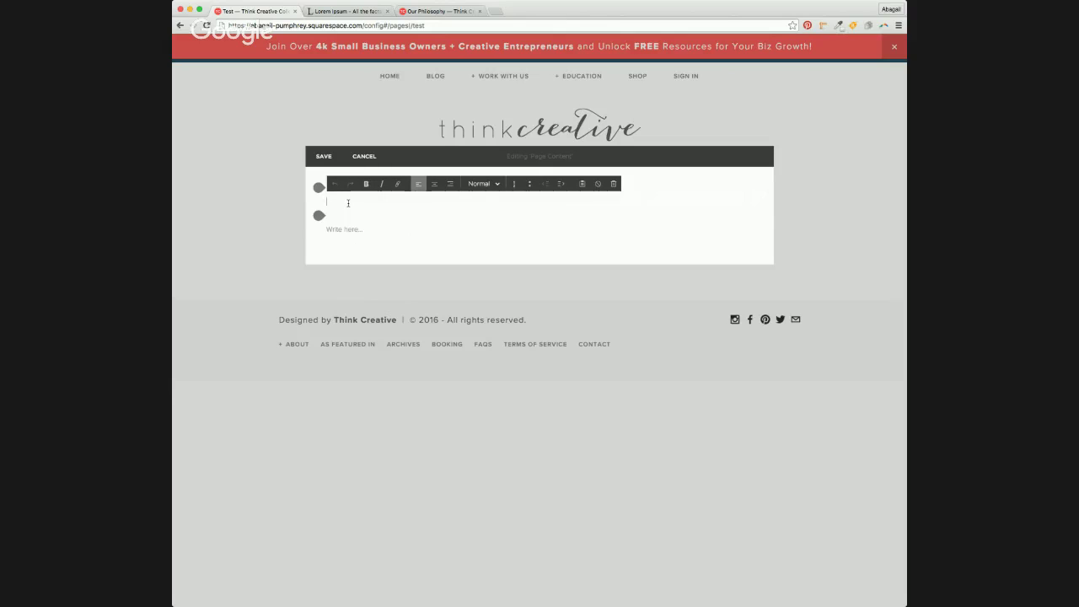
pyautogui.hotkey('ctrl', 'v')
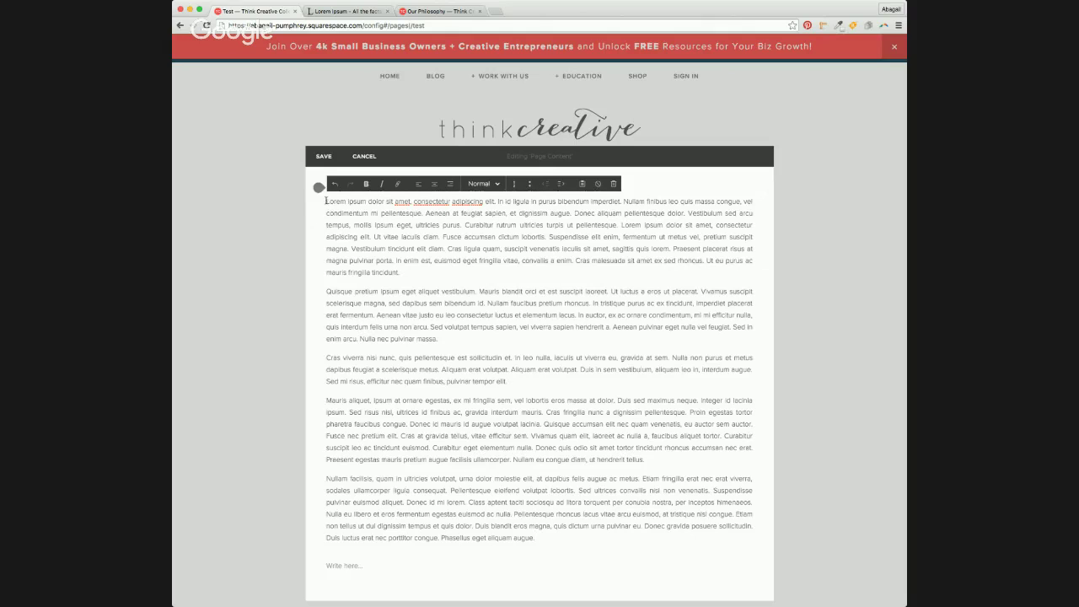
pyautogui.press('Return')
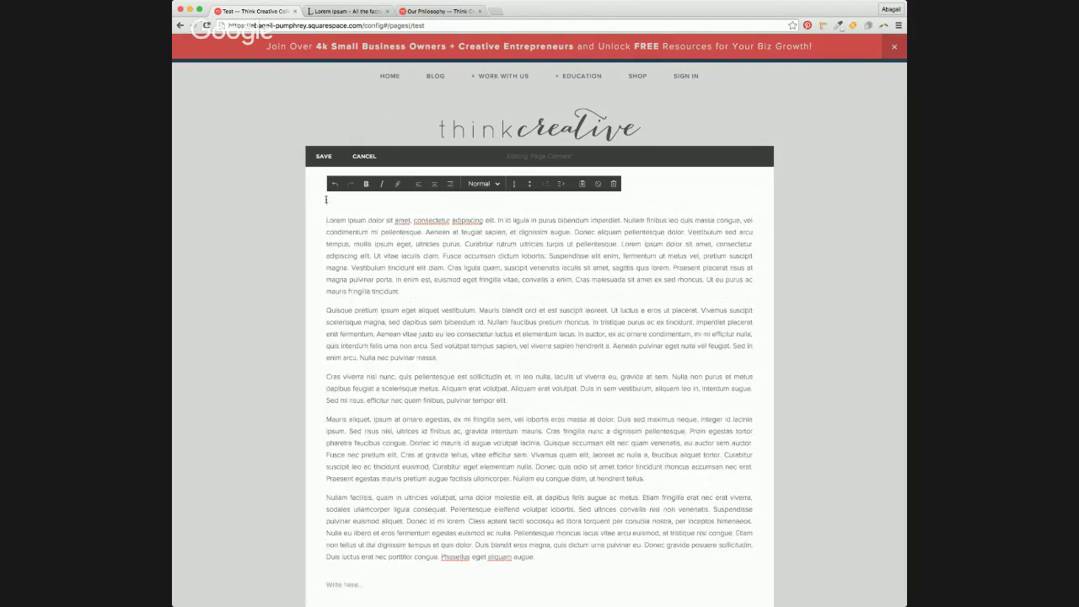
pyautogui.write('Heading')
# Try the Heading 1, Heading 2, Heading 3 and quote styles on 'Heading'
pyautogui.moveTo(354, 201); pyautogui.dragTo(326, 202)
pyautogui.click(479, 185)
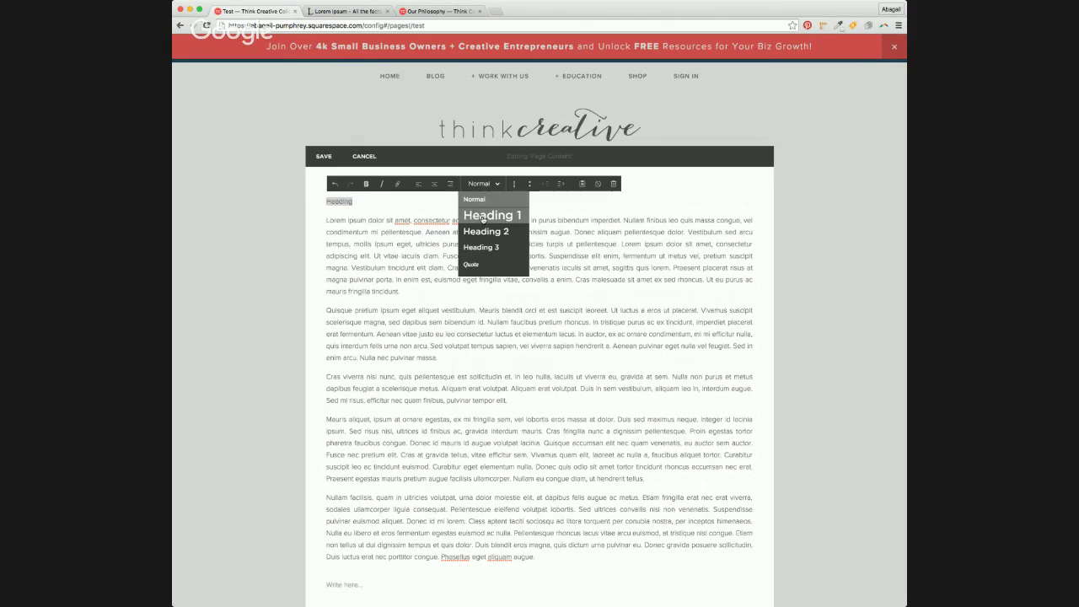
pyautogui.click(483, 216)
pyautogui.click(489, 183)
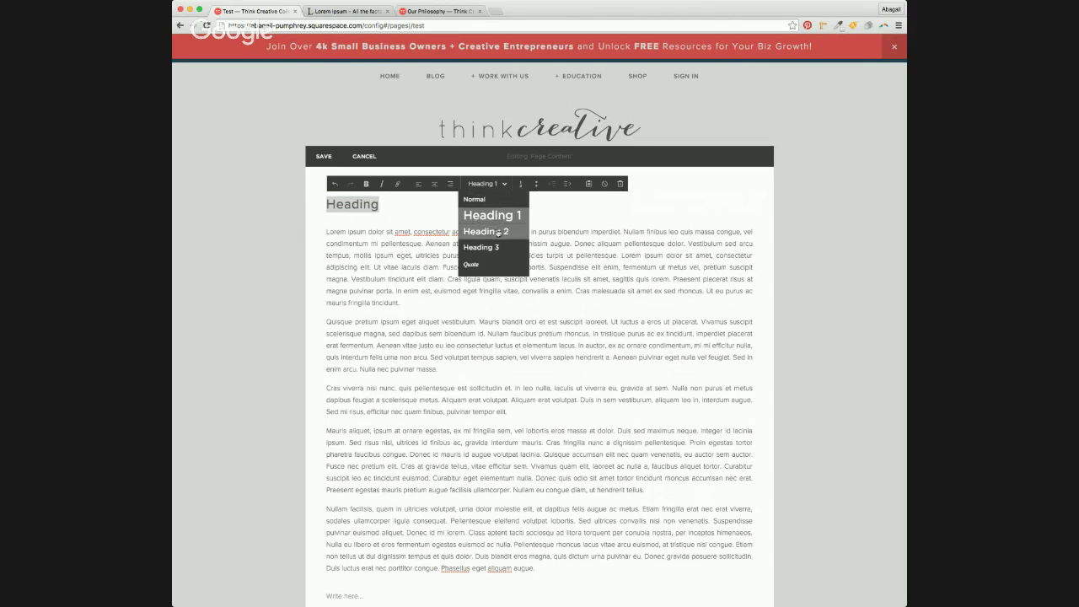
pyautogui.click(499, 232)
pyautogui.click(493, 184)
pyautogui.click(497, 247)
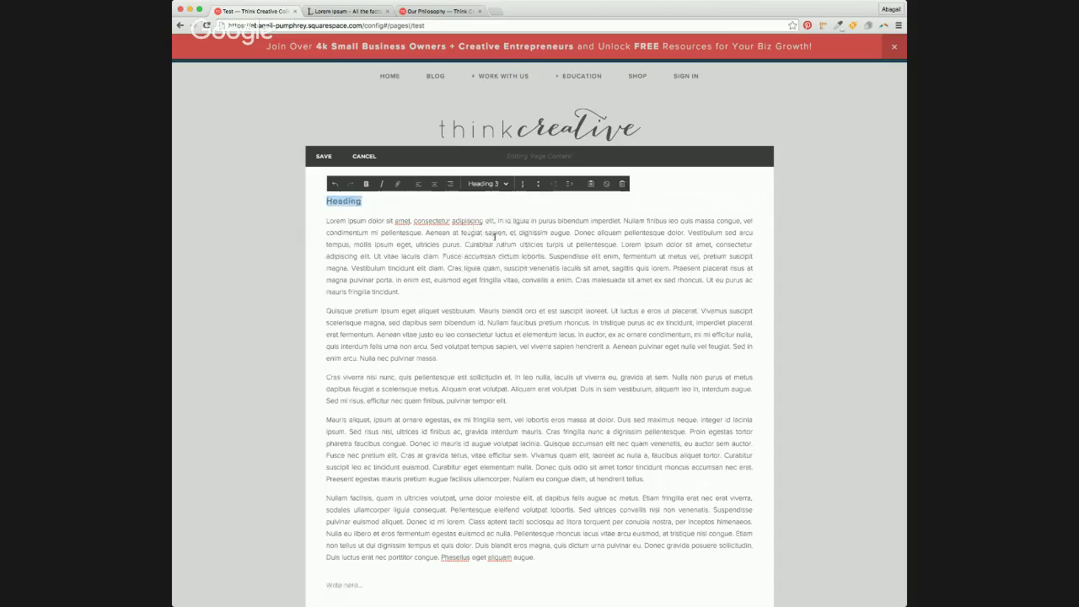
pyautogui.click(495, 184)
pyautogui.click(496, 266)
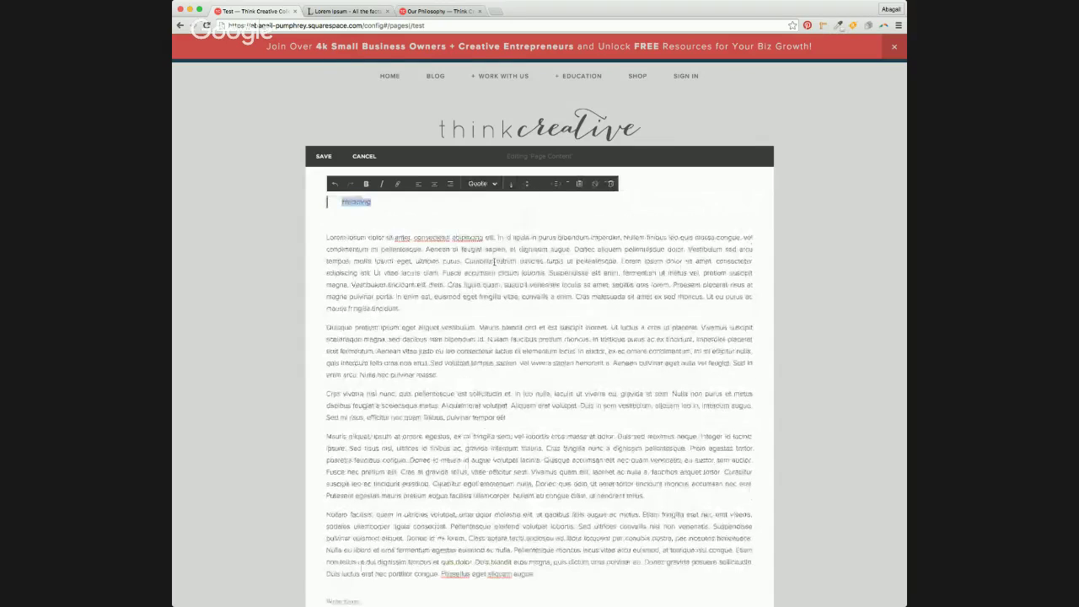
# Reselect 'Heading' and set it to Heading 1
pyautogui.click(376, 208)
pyautogui.moveTo(357, 202); pyautogui.dragTo(325, 207)
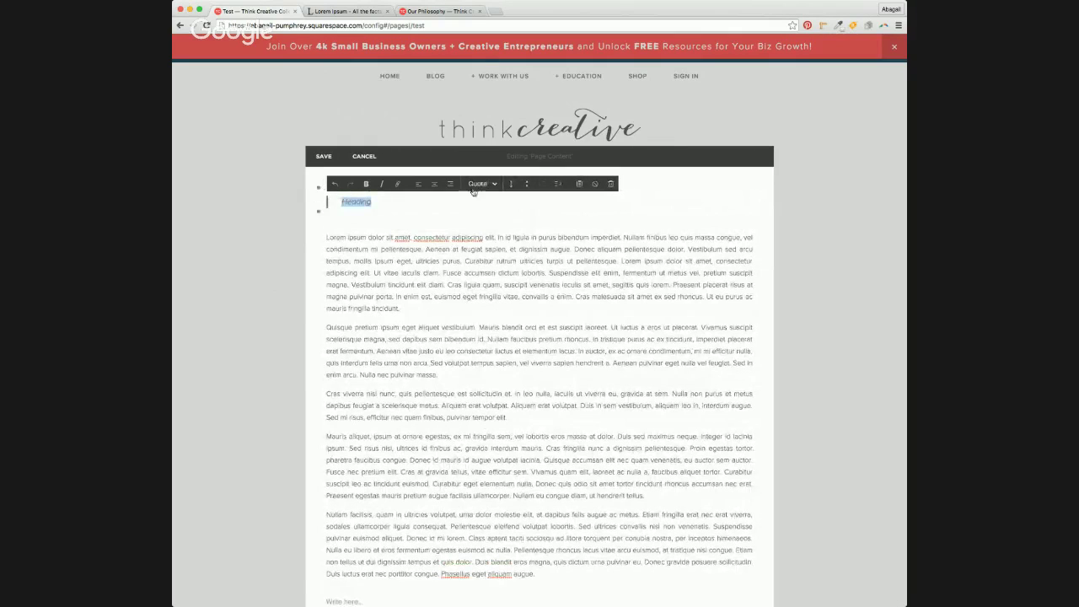
pyautogui.click(481, 184)
pyautogui.click(496, 217)
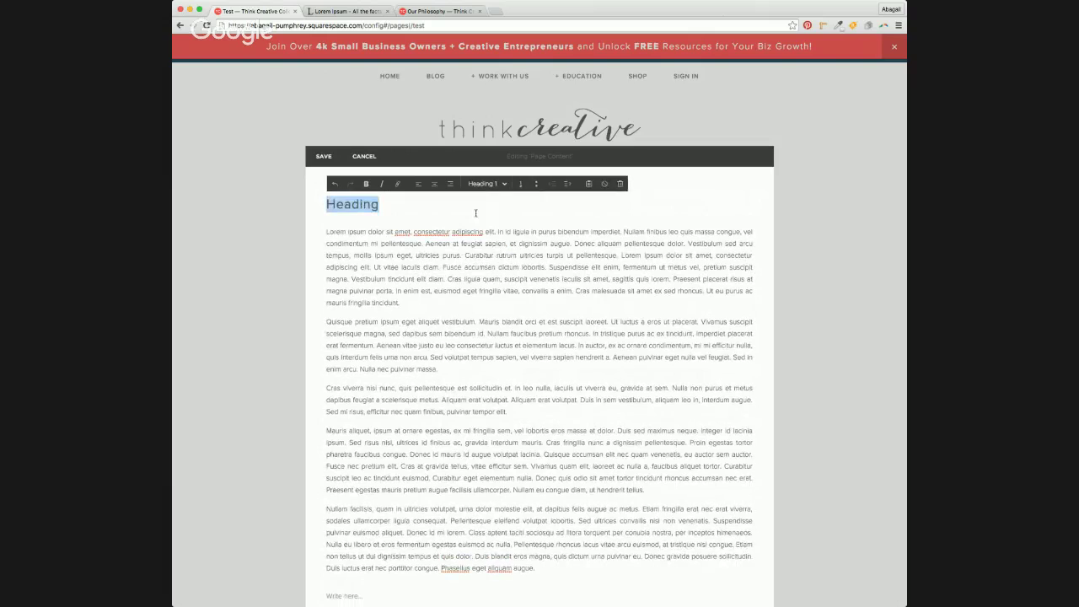
pyautogui.click(352, 205)
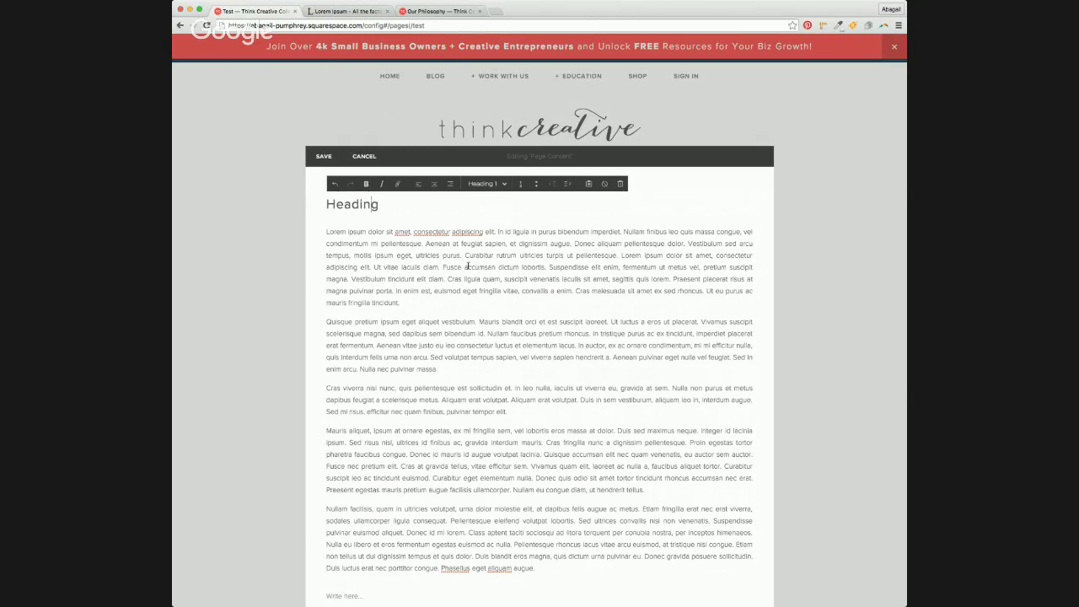
# Add a 'Subheading' paragraph after the first paragraph, styled as Heading 2
pyautogui.click(413, 303)
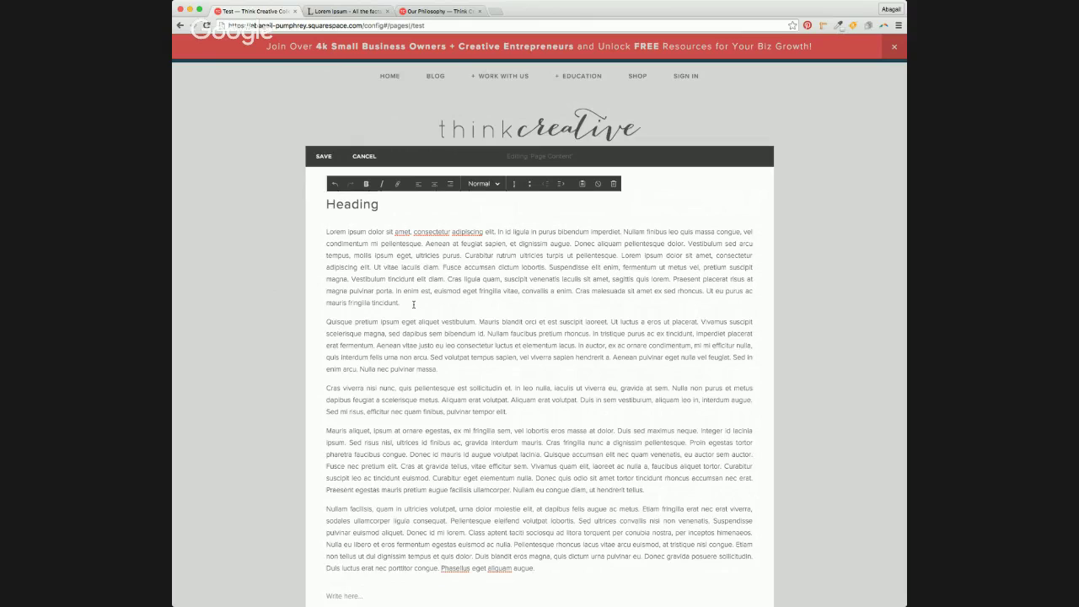
pyautogui.press('Return')
pyautogui.write('Su')
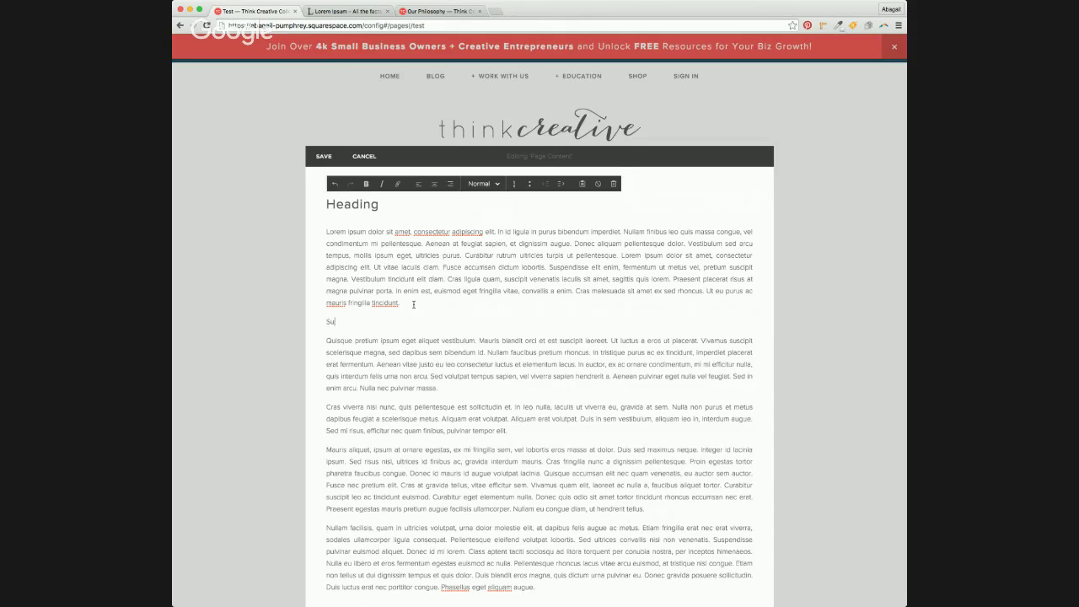
pyautogui.write('bheading')
pyautogui.click(486, 183)
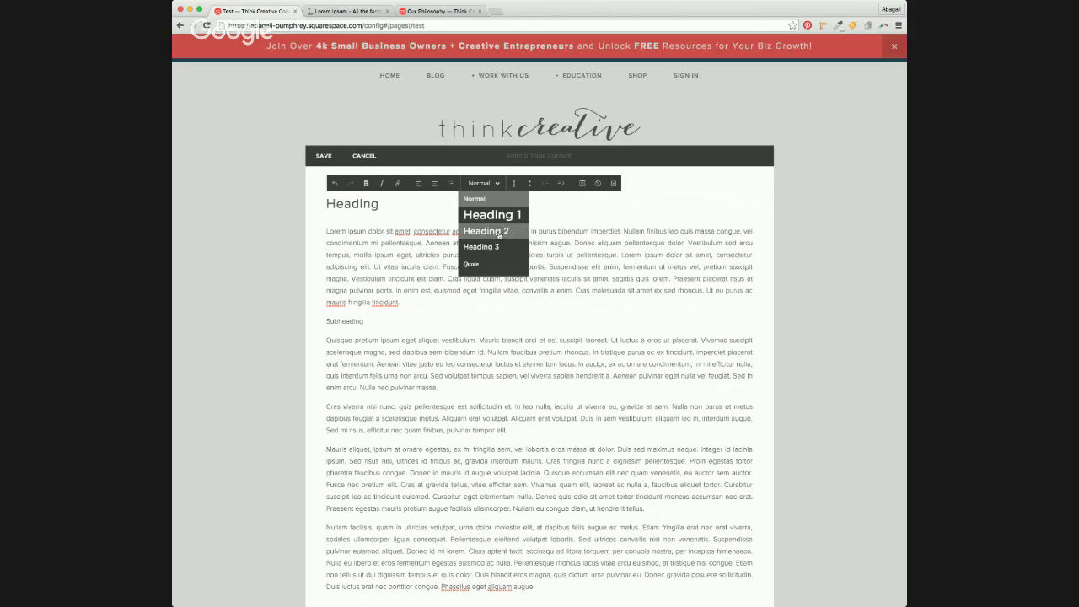
pyautogui.click(487, 231)
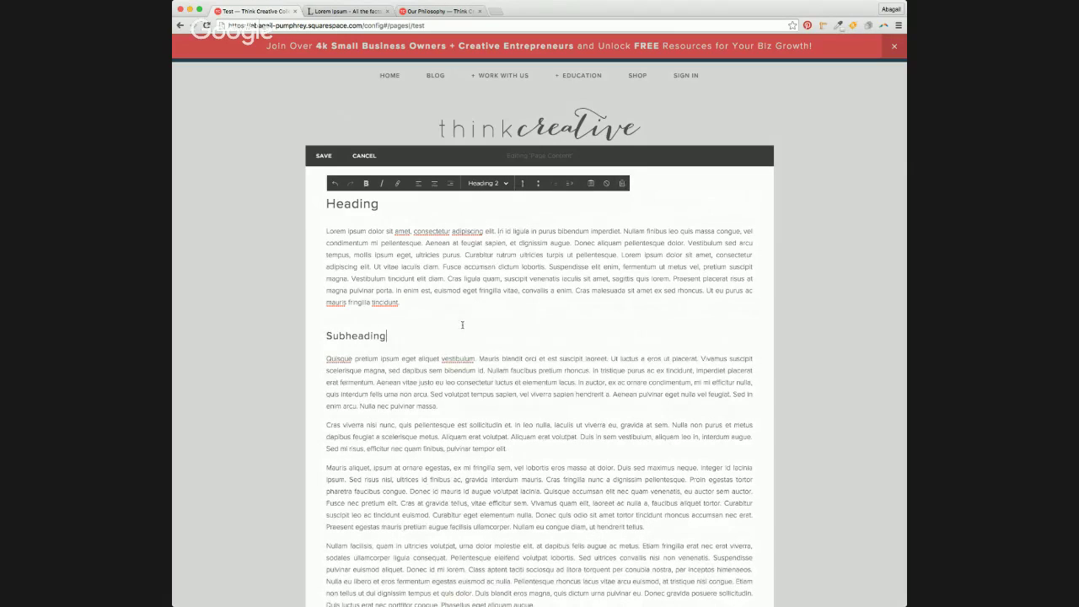
# Turn the 'Cras viverra' paragraph into a three-item bulleted list
pyautogui.moveTo(521, 450); pyautogui.dragTo(327, 426)
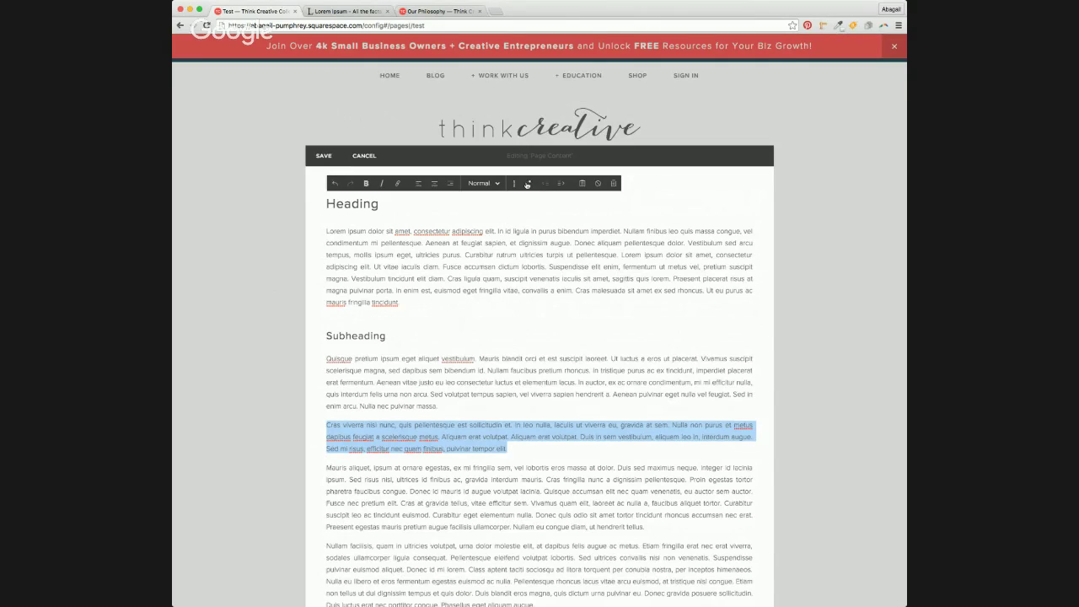
pyautogui.click(531, 184)
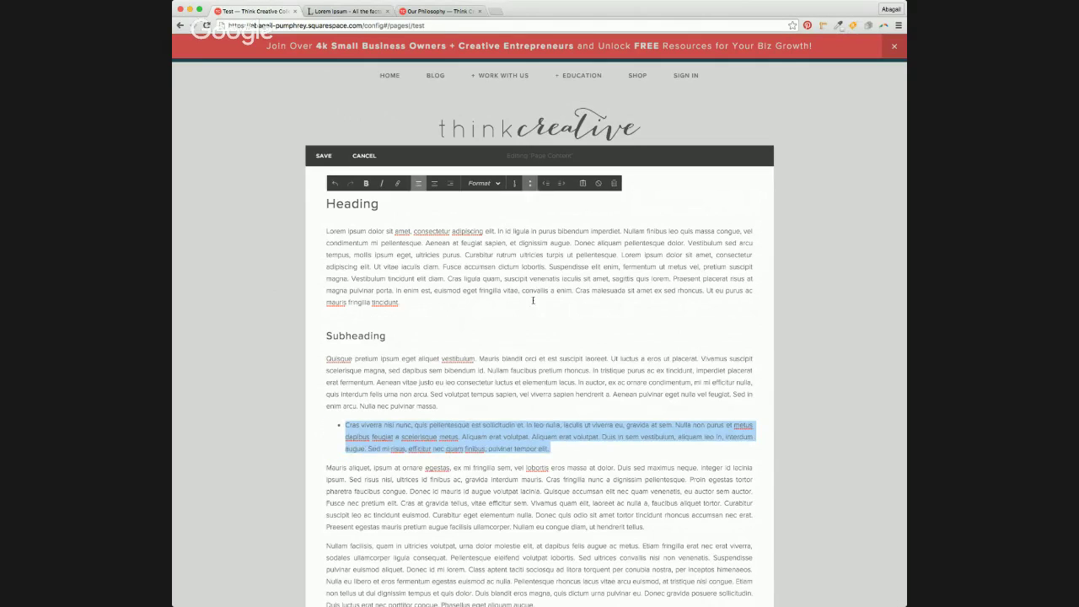
pyautogui.click(562, 425)
pyautogui.press('Return')
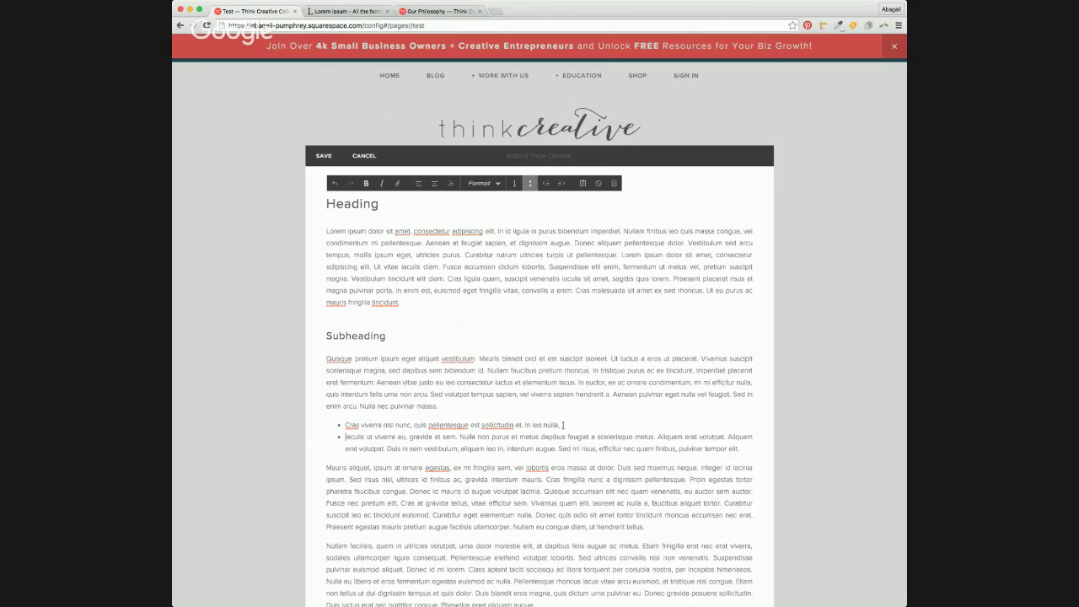
pyautogui.click(634, 437)
pyautogui.press('Return')
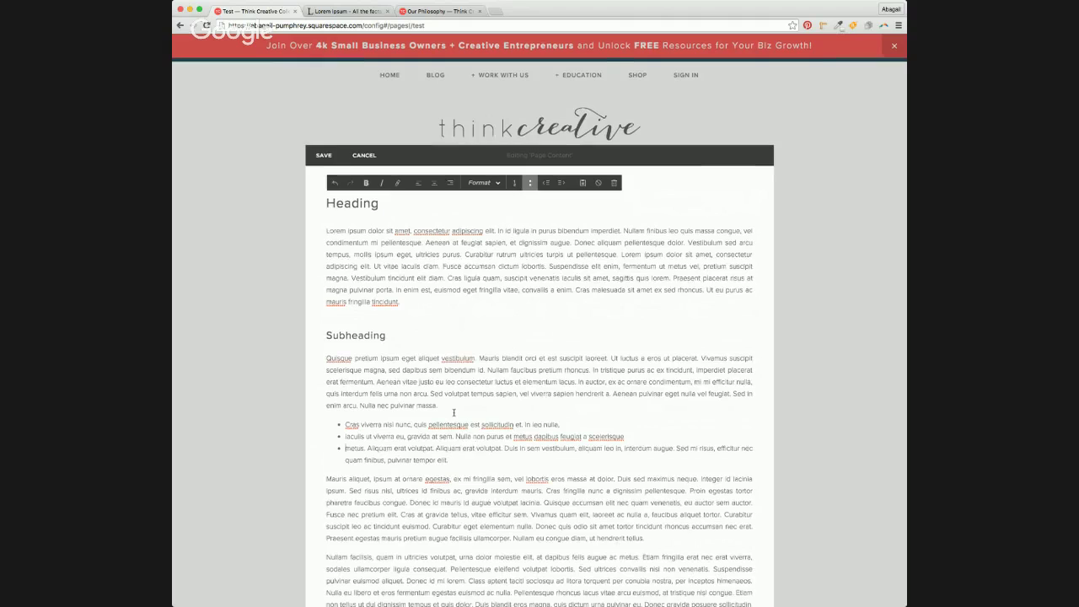
# Make the closing sentences of the first paragraph bold
pyautogui.scroll(-3, 455, 413)
pyautogui.scroll(2, 455, 411)
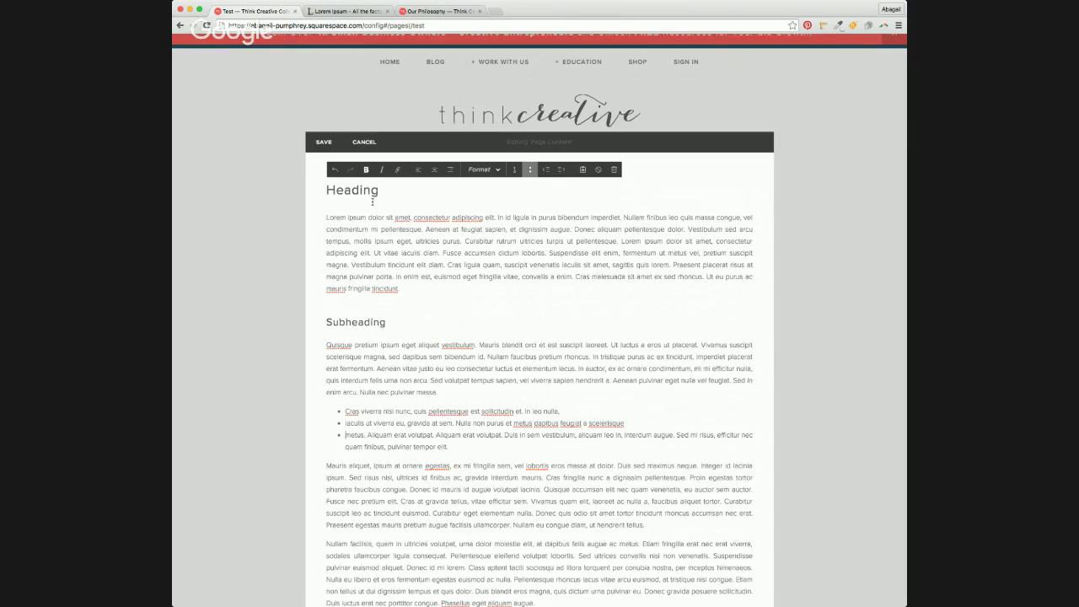
pyautogui.moveTo(402, 289); pyautogui.dragTo(447, 265)
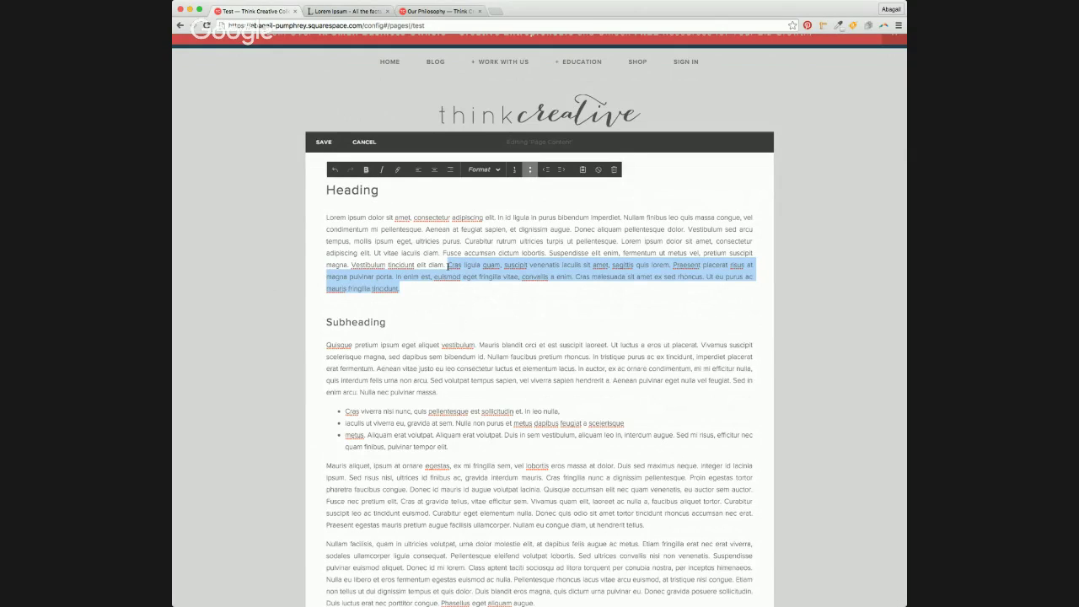
pyautogui.click(366, 169)
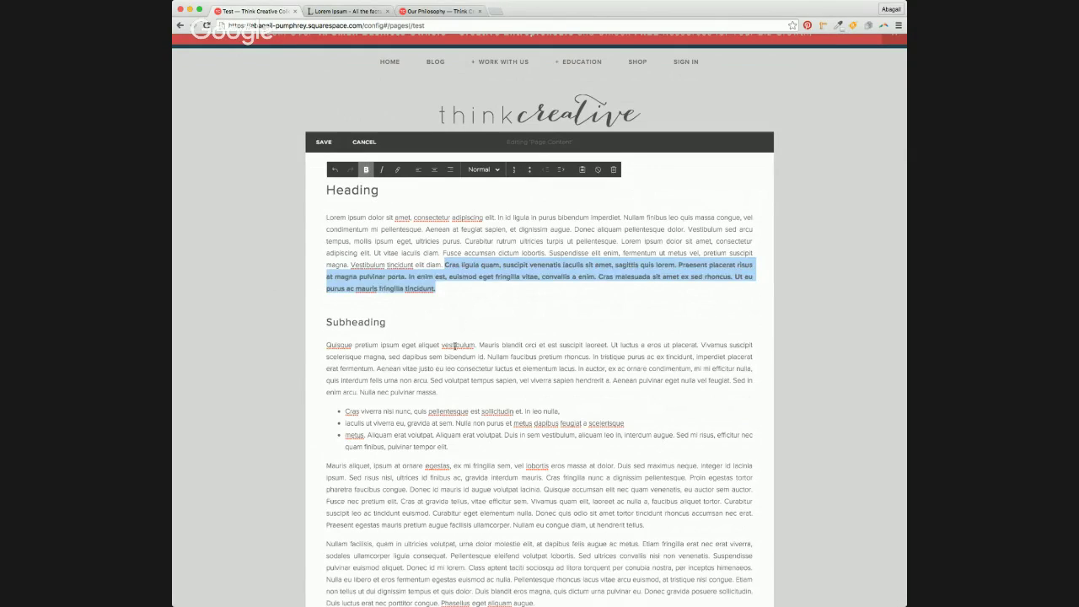
pyautogui.click(476, 344)
# Italicize 'Quisque pretium ipsum eget aliquet vestibulum', then select 'consectetur adipiscing' in paragraph one
pyautogui.moveTo(477, 344); pyautogui.dragTo(315, 334)
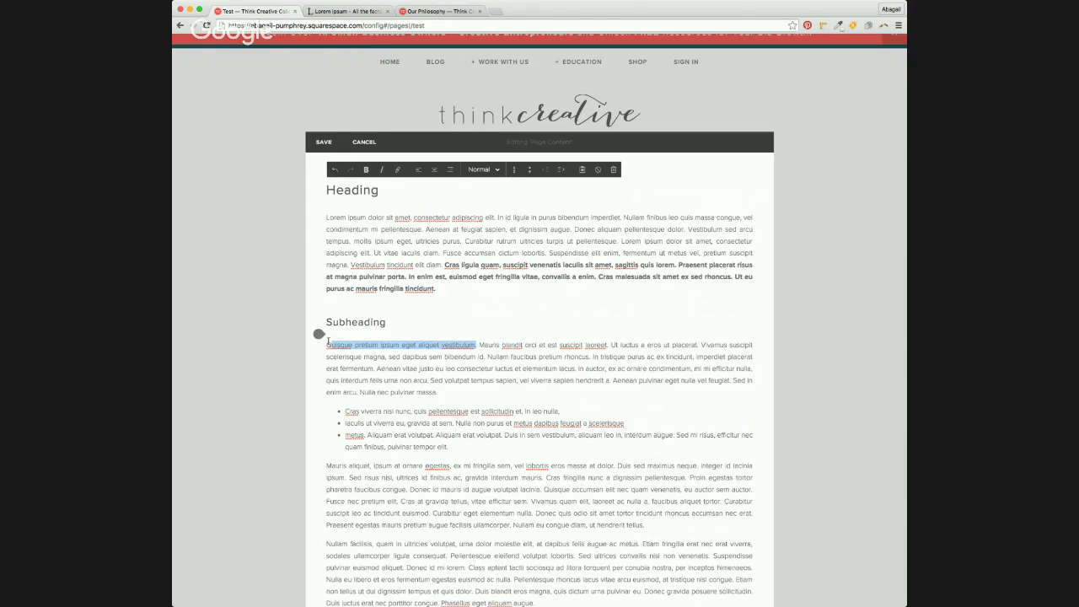
pyautogui.click(383, 169)
pyautogui.click(456, 218)
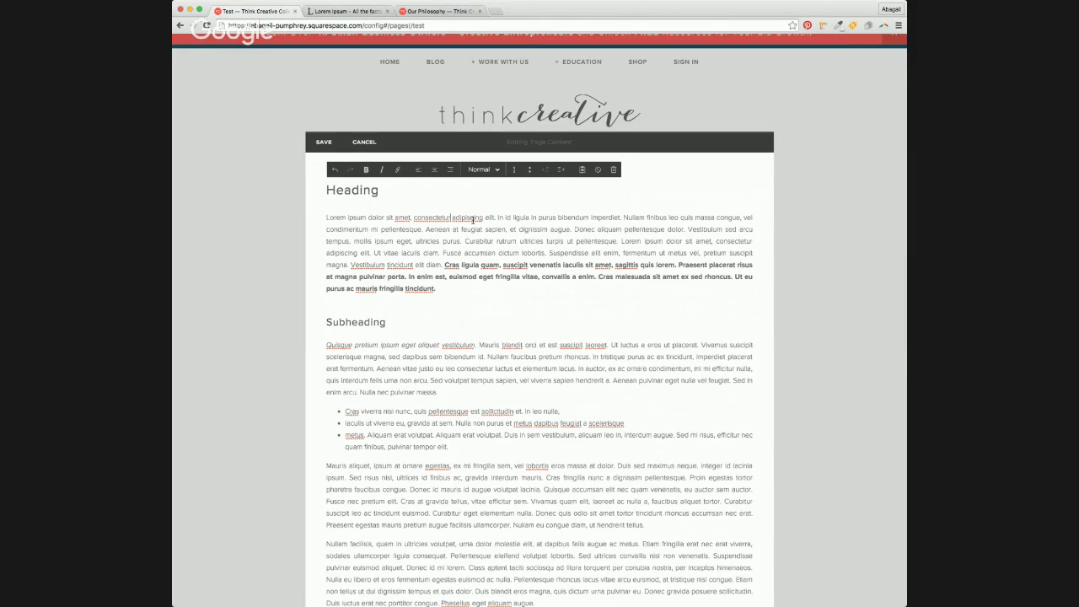
pyautogui.moveTo(413, 218); pyautogui.dragTo(484, 219)
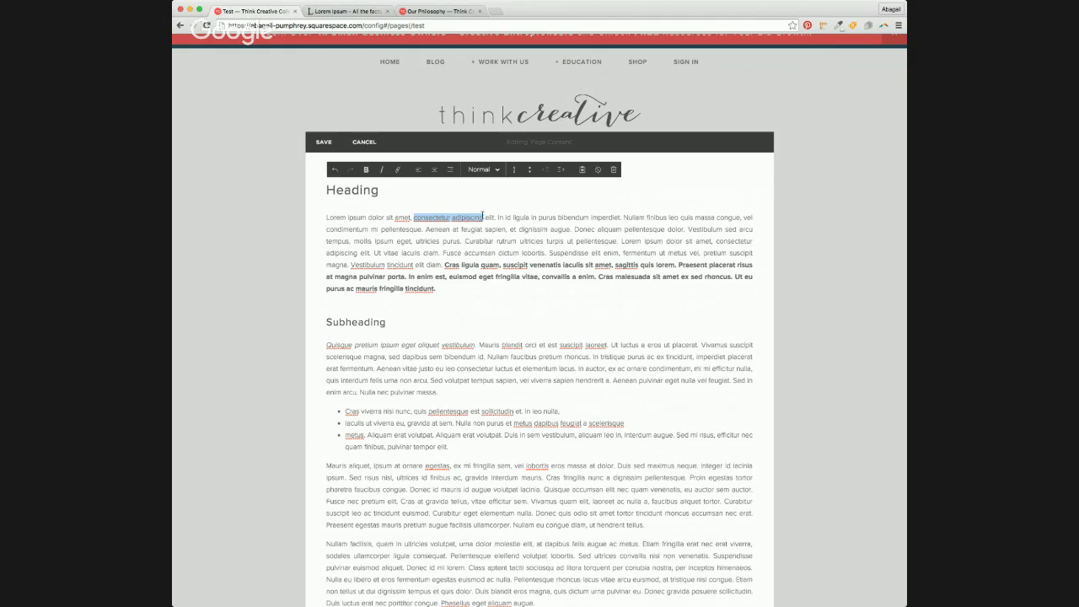
# Link 'consectetur adipiscing', browsing the Content and Files link targets before closing the popup
pyautogui.click(396, 171)
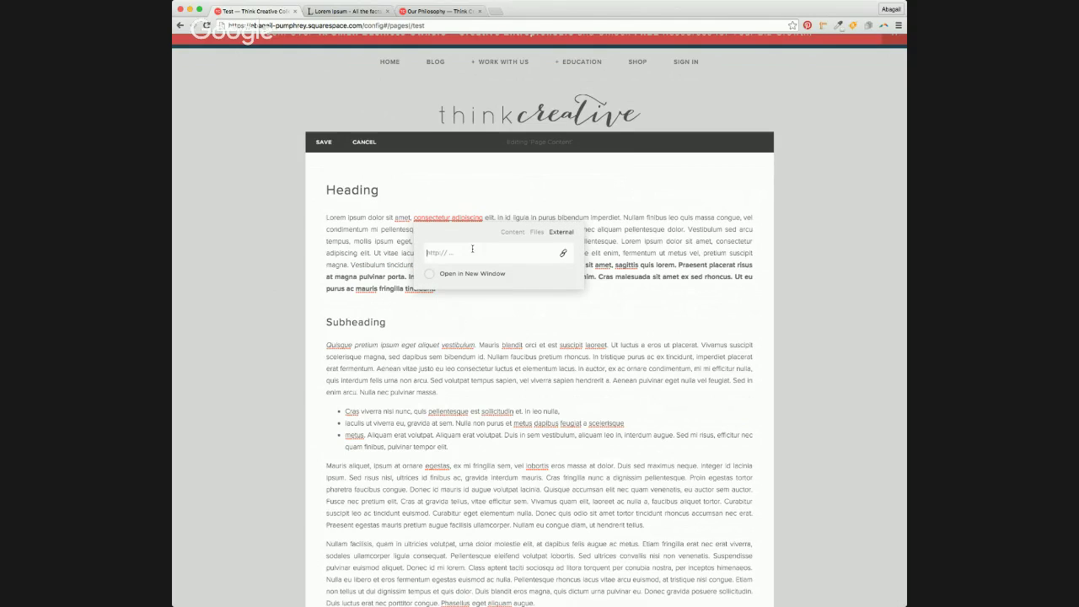
pyautogui.click(517, 235)
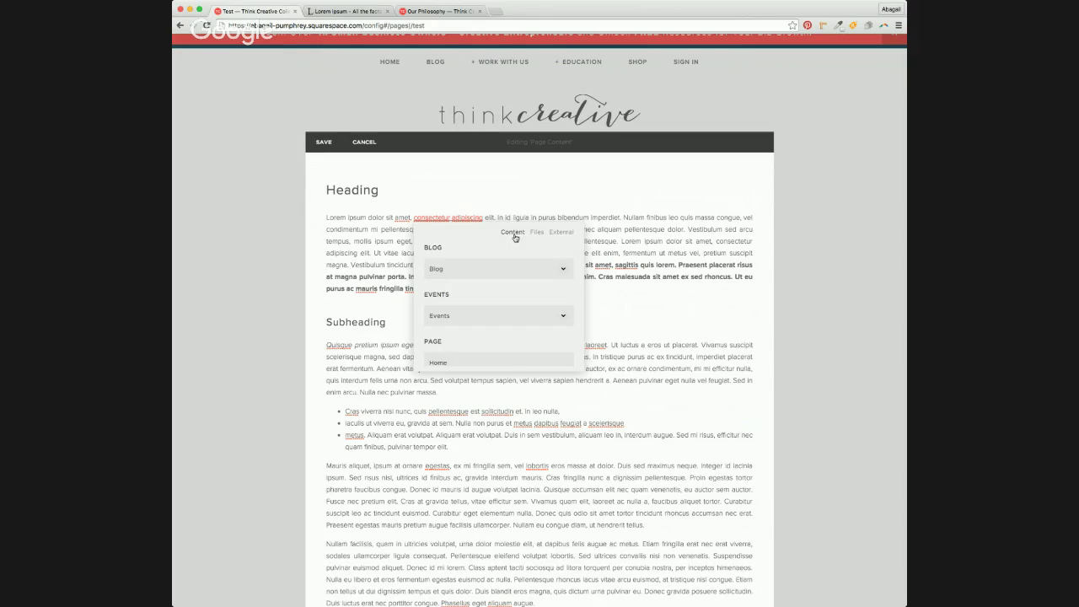
pyautogui.scroll(-1, 500, 313)
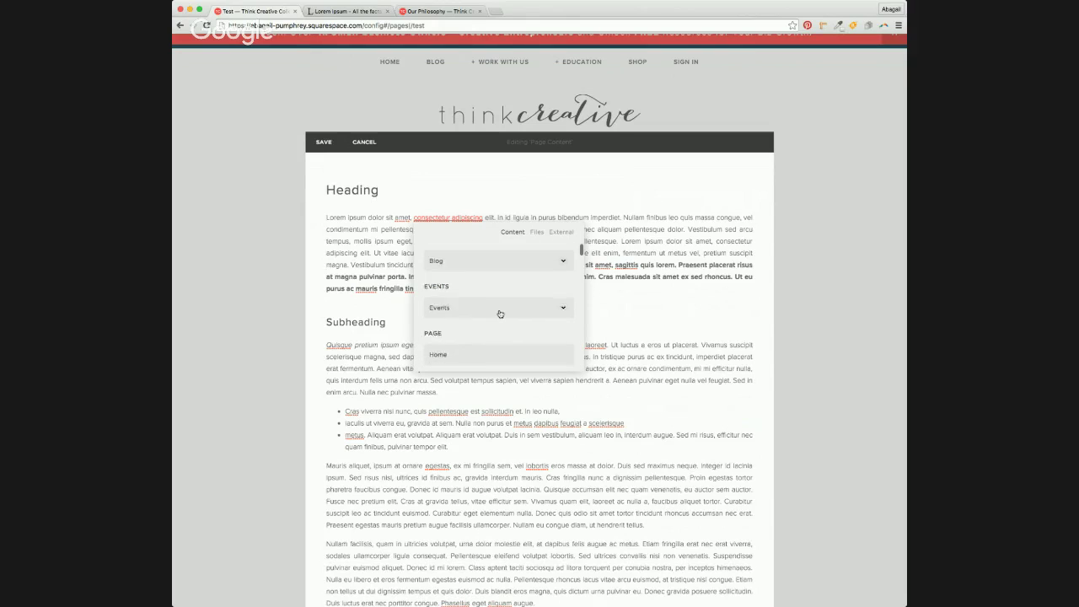
pyautogui.scroll(-5, 500, 314)
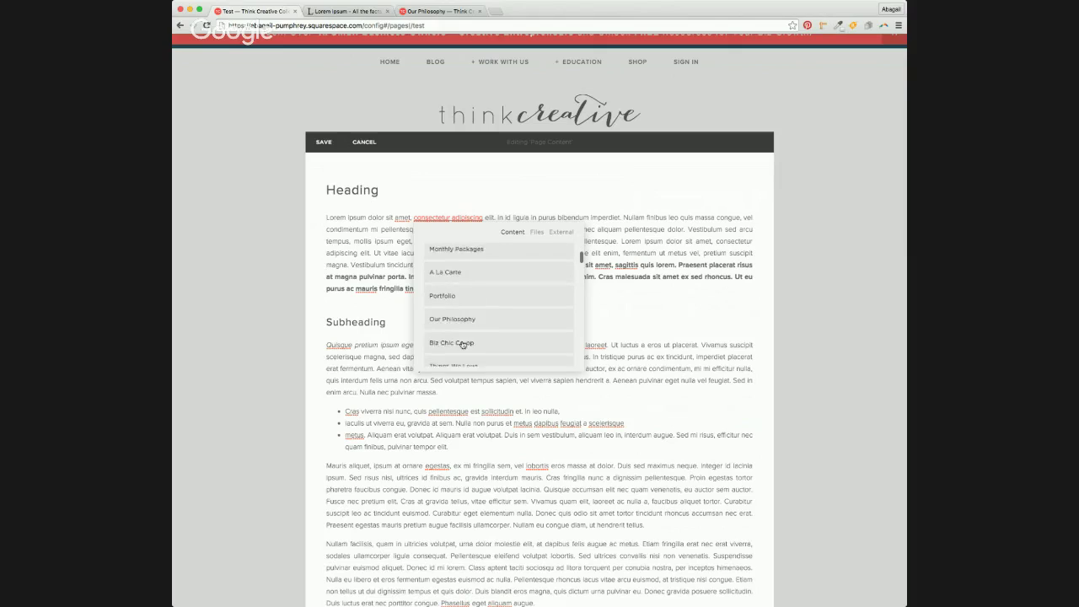
pyautogui.scroll(-4, 462, 344)
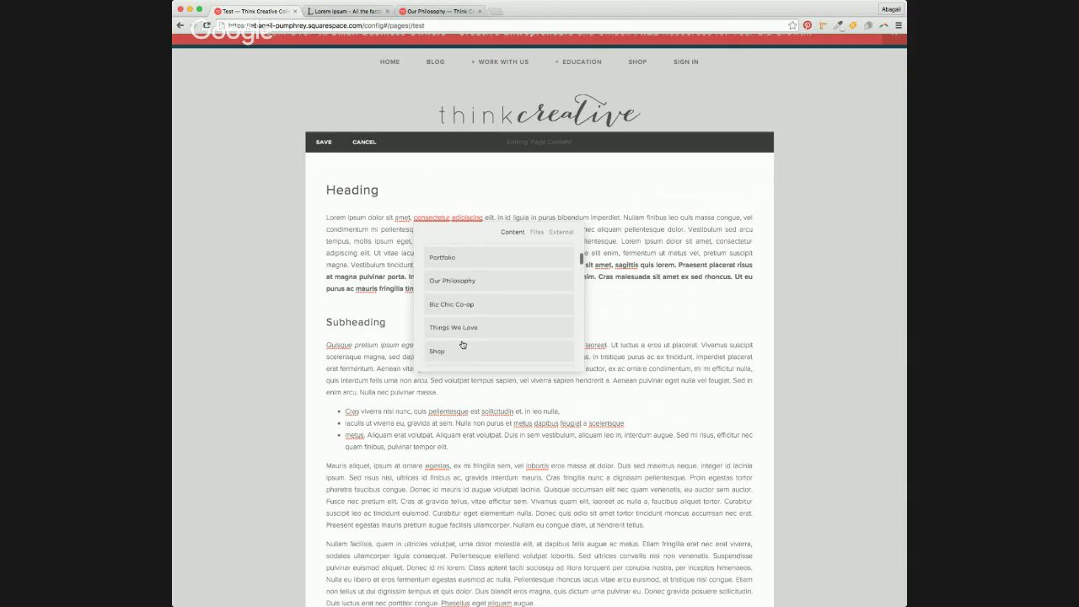
pyautogui.click(537, 232)
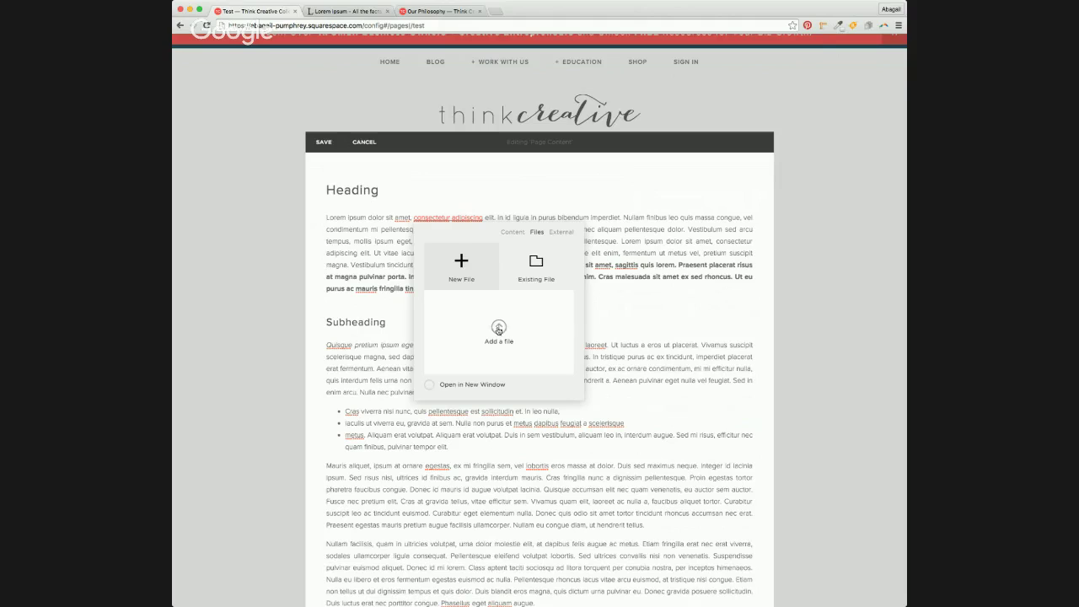
pyautogui.click(546, 274)
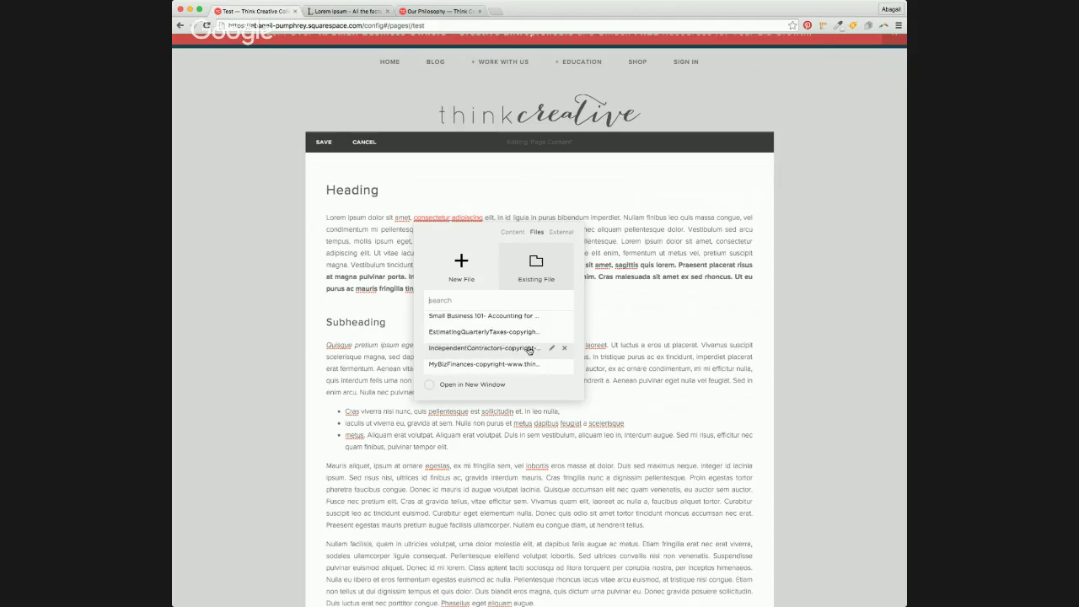
pyautogui.scroll(-5, 523, 347)
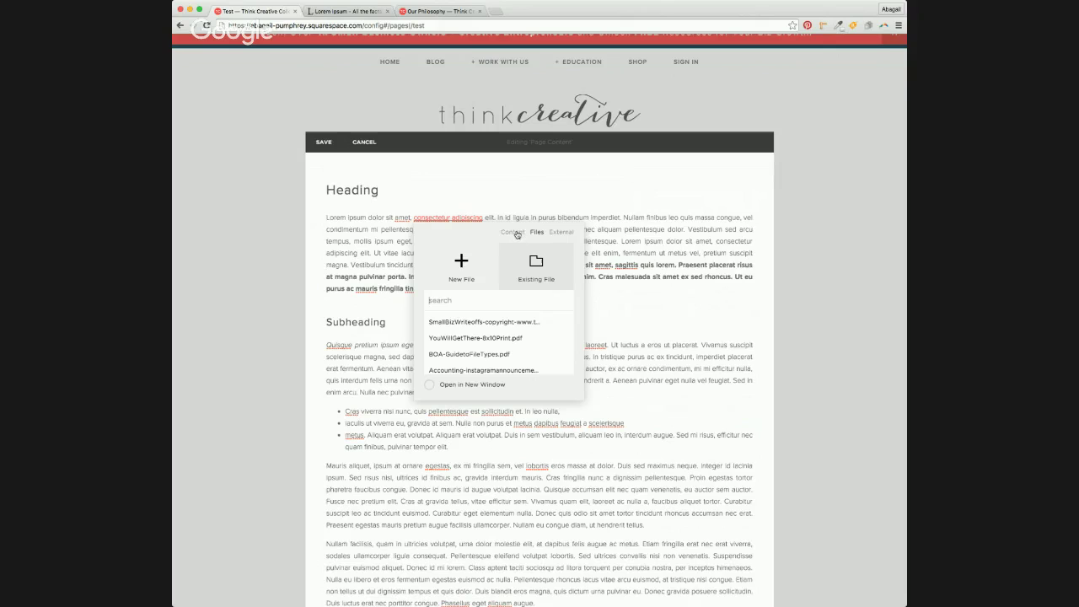
pyautogui.scroll(2, 459, 319)
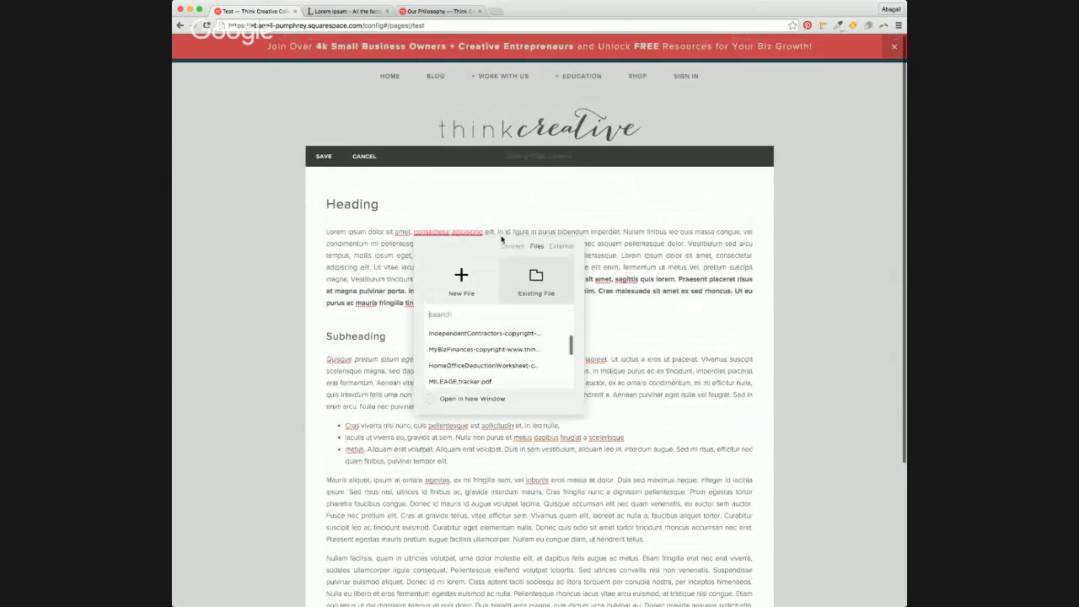
pyautogui.click(515, 247)
pyautogui.click(474, 297)
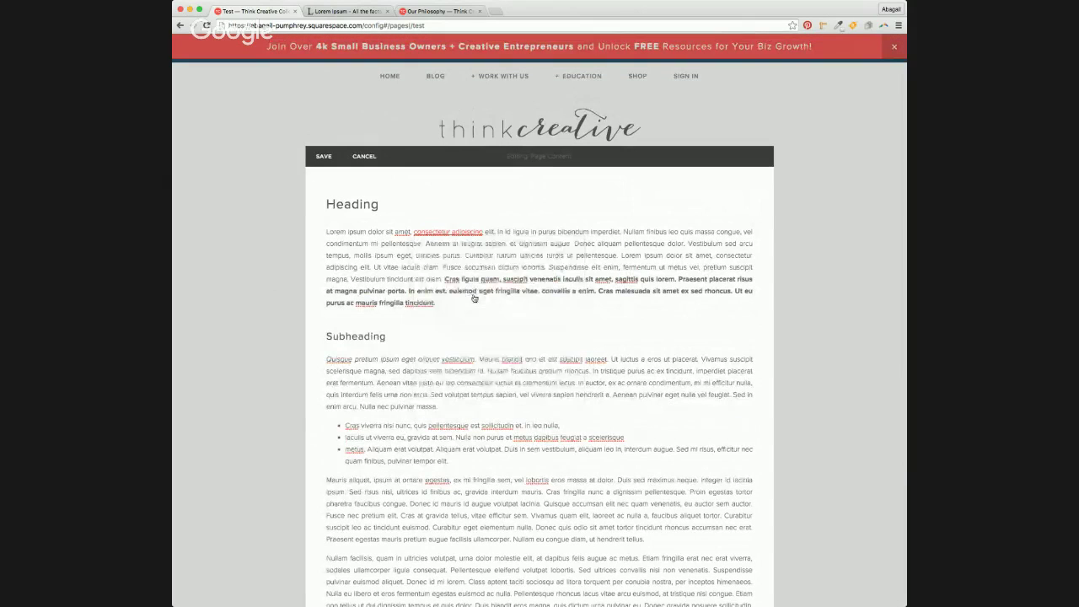
# Click into the text block and use the insert marker left of Heading
pyautogui.click(517, 240)
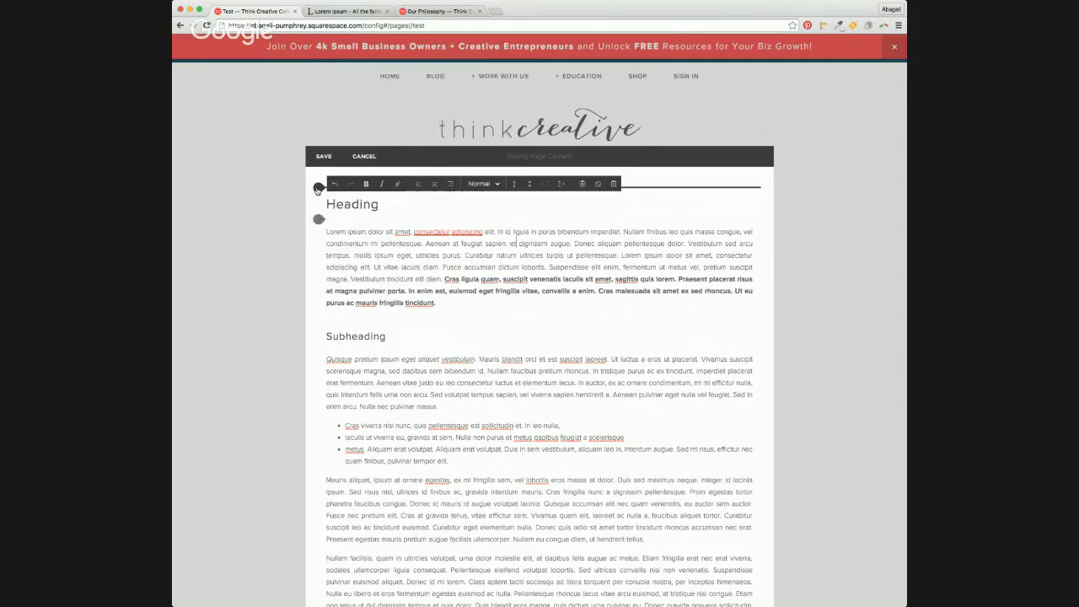
pyautogui.click(318, 188)
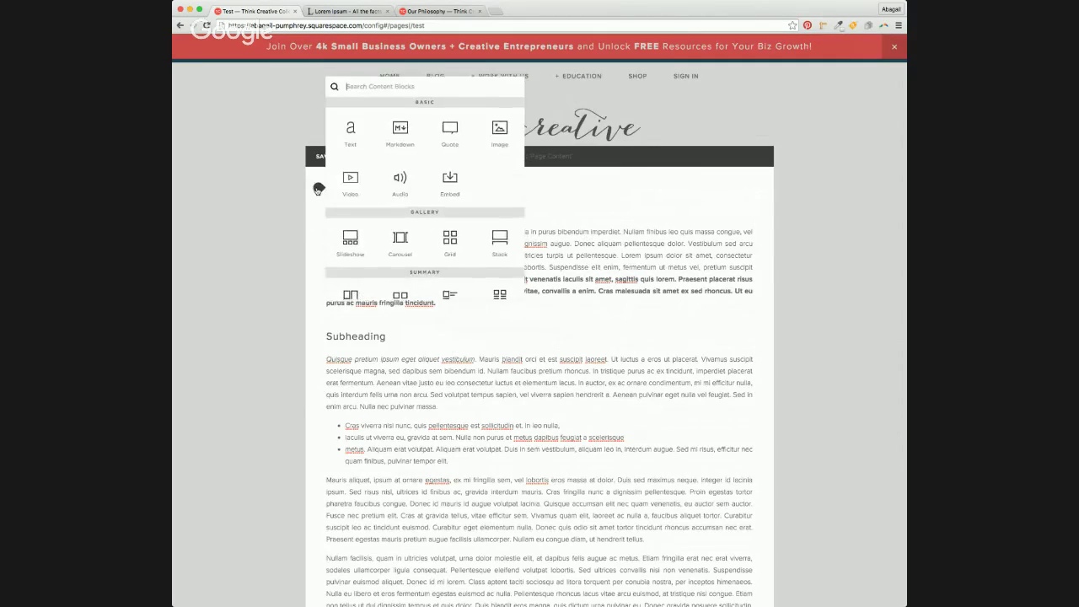
# Insert an Image block, upload the four product pictures, and apply it
pyautogui.click(501, 129)
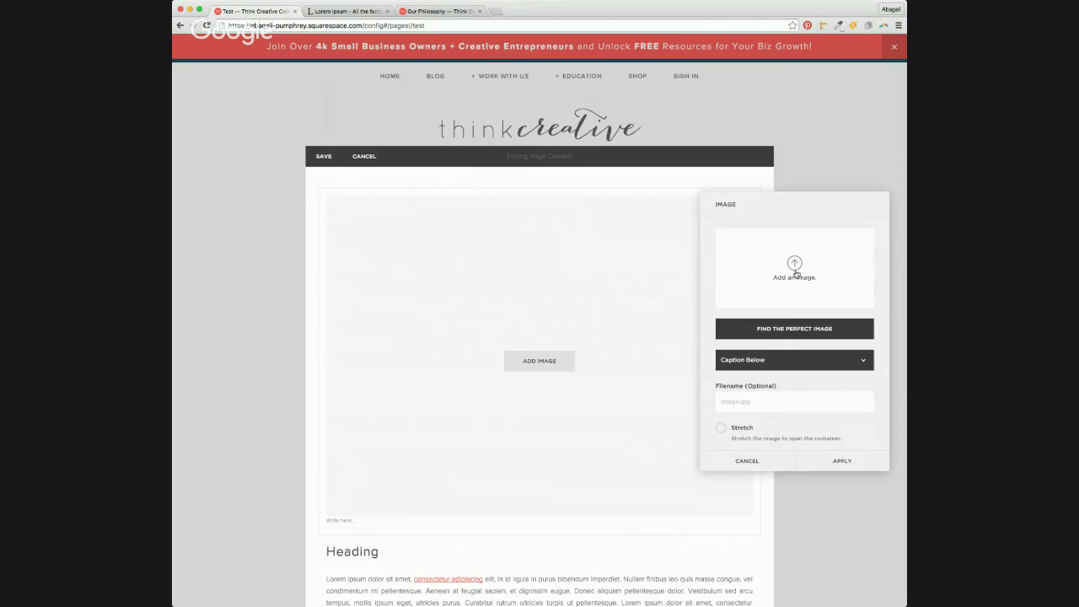
pyautogui.click(797, 275)
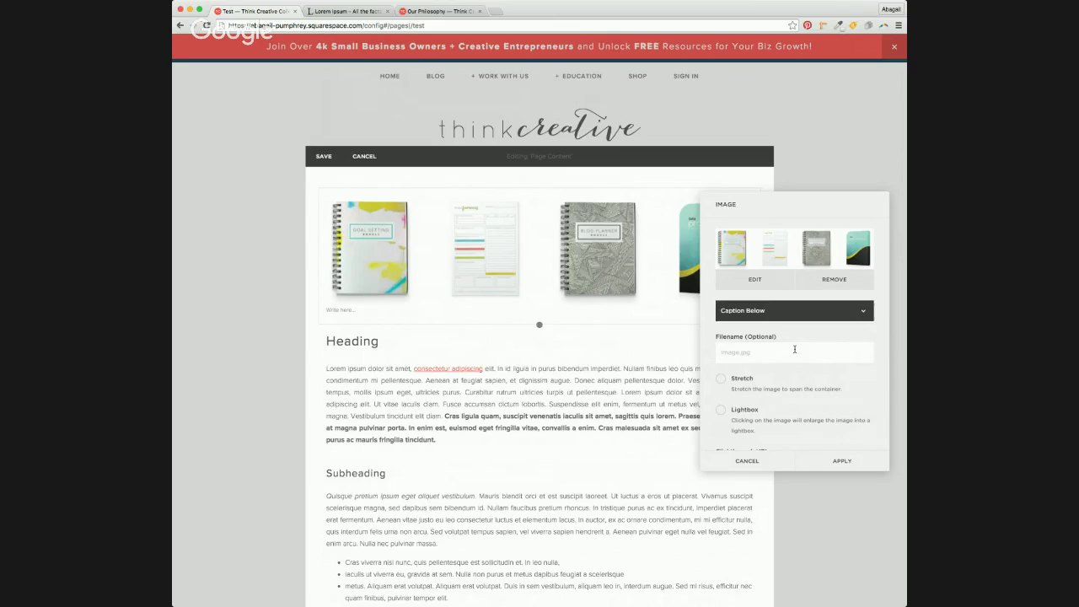
pyautogui.click(854, 457)
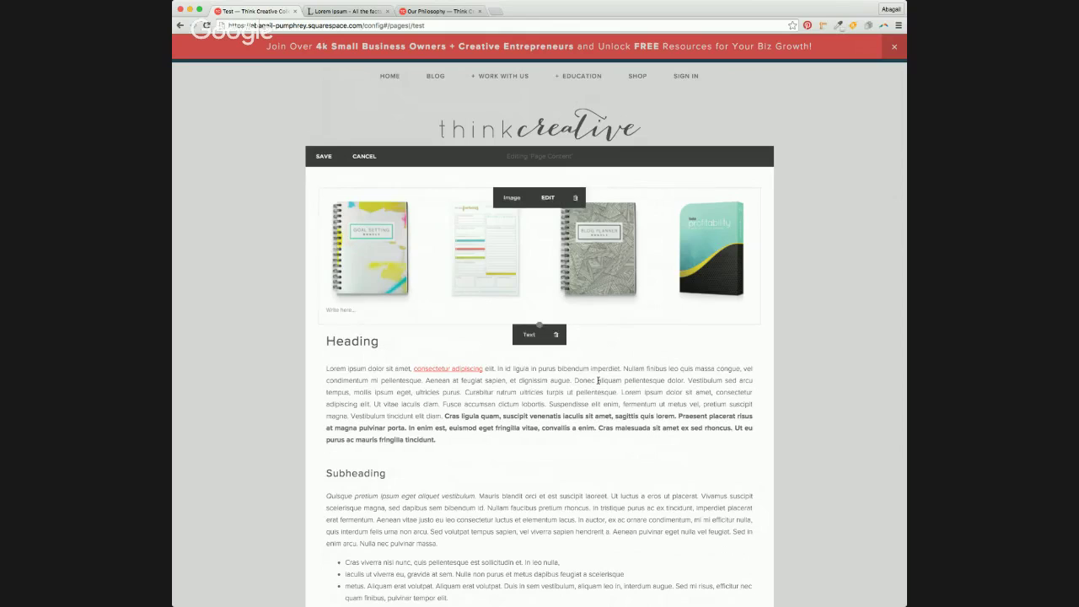
# Drag the image block into the Subheading text, resize it, then move it back above Subheading
pyautogui.moveTo(598, 320); pyautogui.dragTo(602, 423)
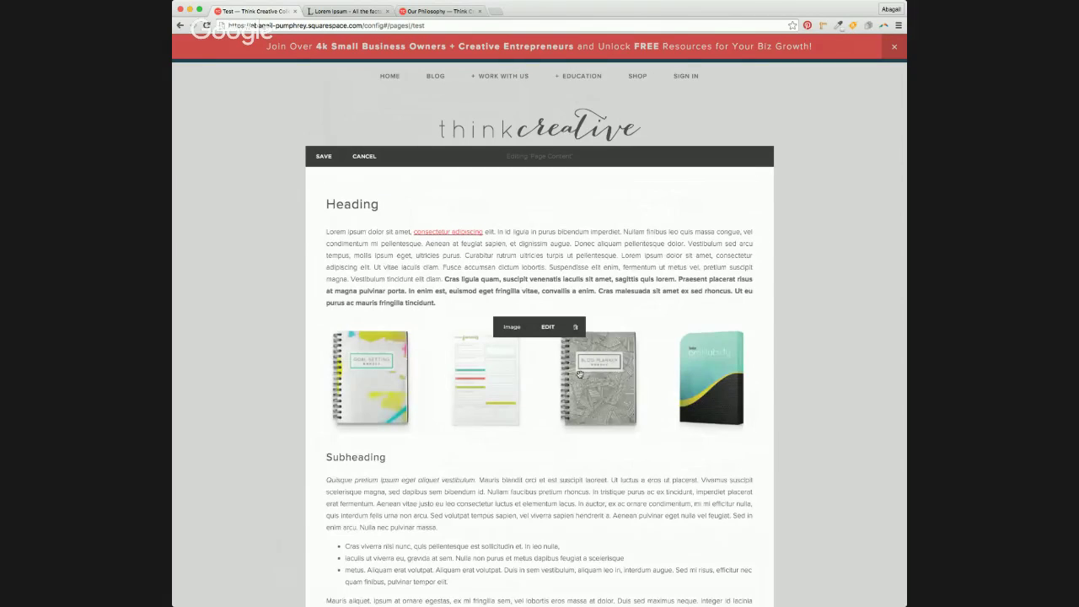
pyautogui.scroll(-1, 604, 384)
pyautogui.scroll(-2, 604, 384)
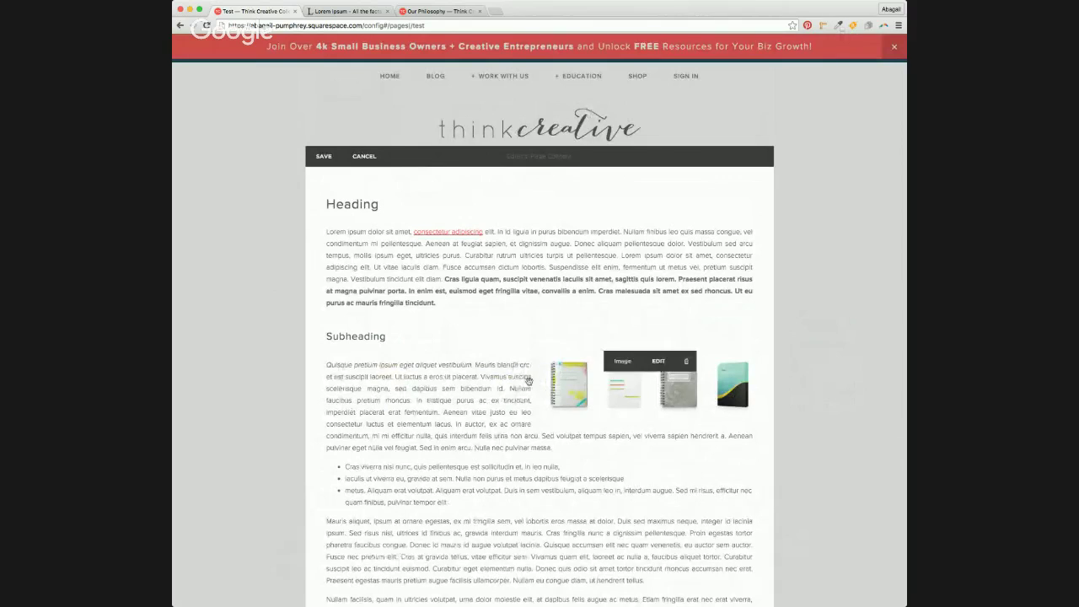
pyautogui.moveTo(529, 382)
pyautogui.mouseDown()
pyautogui.moveTo(484, 384)
pyautogui.moveTo(580, 392)
pyautogui.mouseUp()
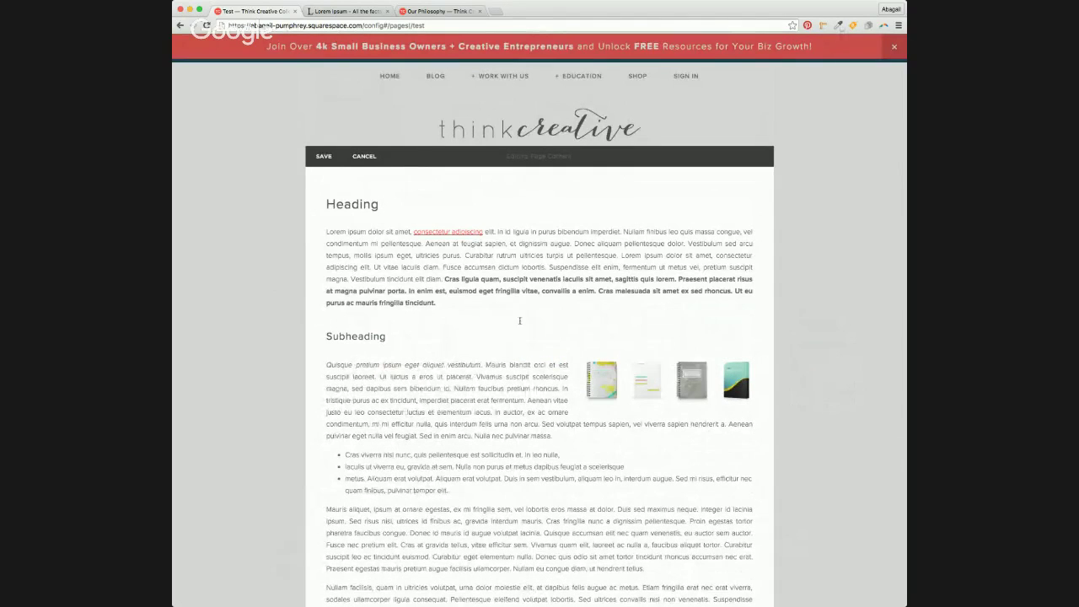
pyautogui.moveTo(605, 389); pyautogui.dragTo(598, 319)
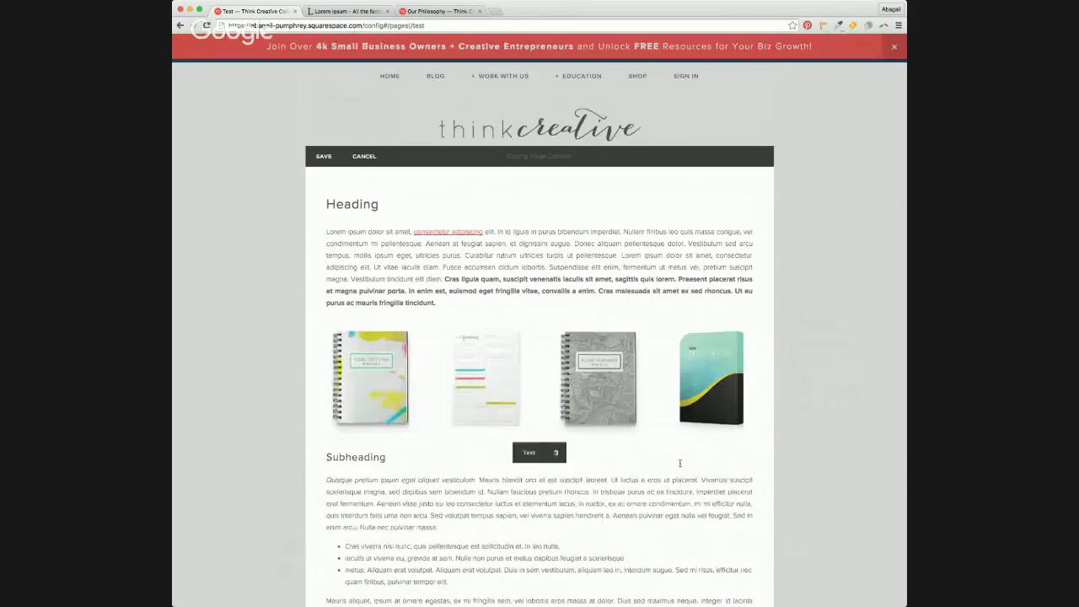
pyautogui.scroll(-3, 680, 463)
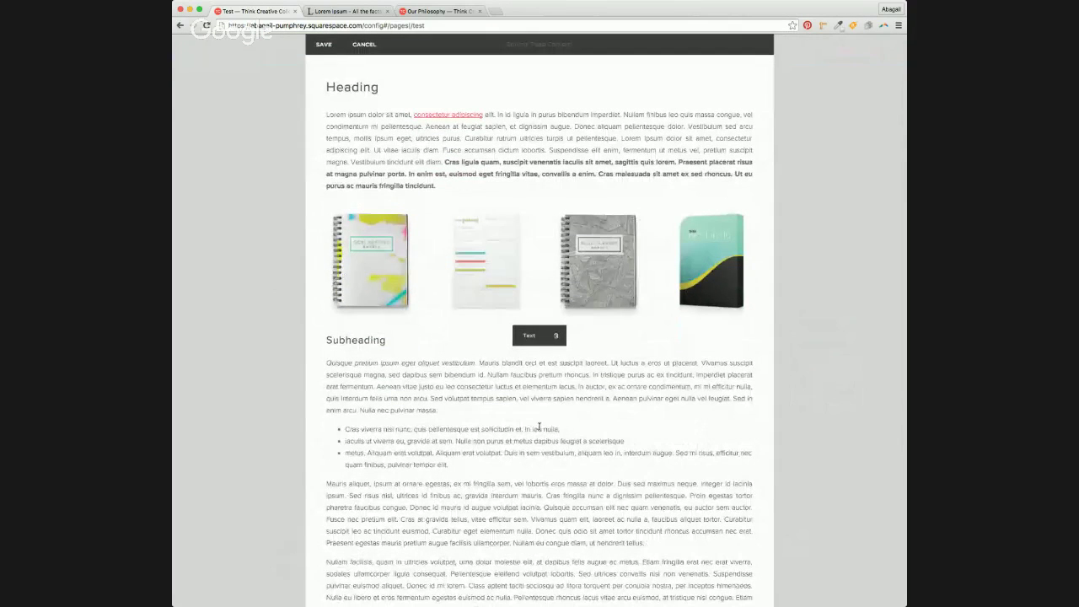
pyautogui.scroll(2, 534, 407)
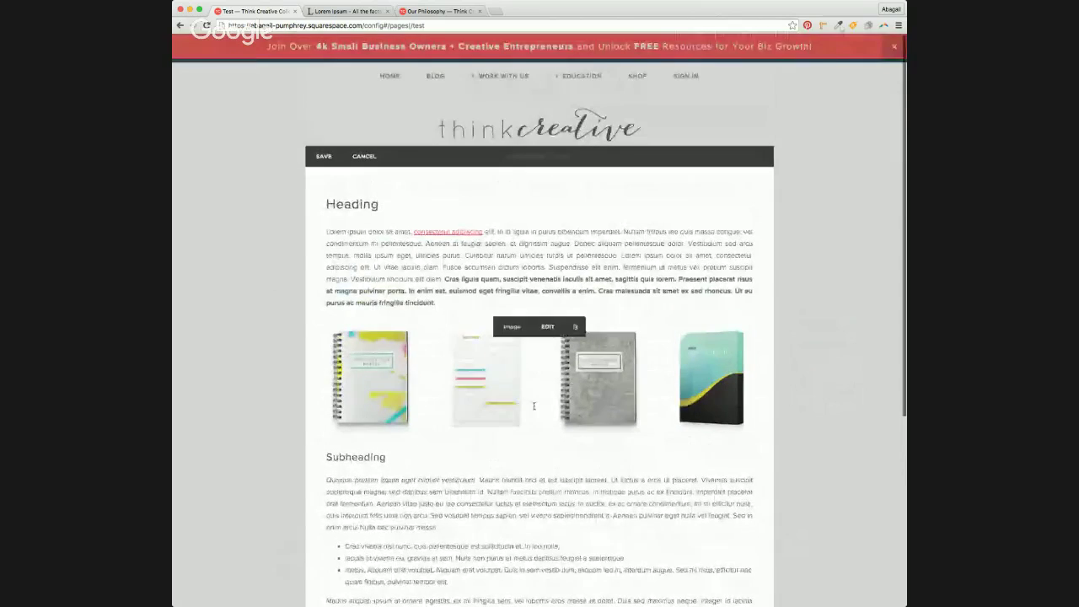
pyautogui.scroll(1, 534, 406)
pyautogui.moveTo(319, 187)
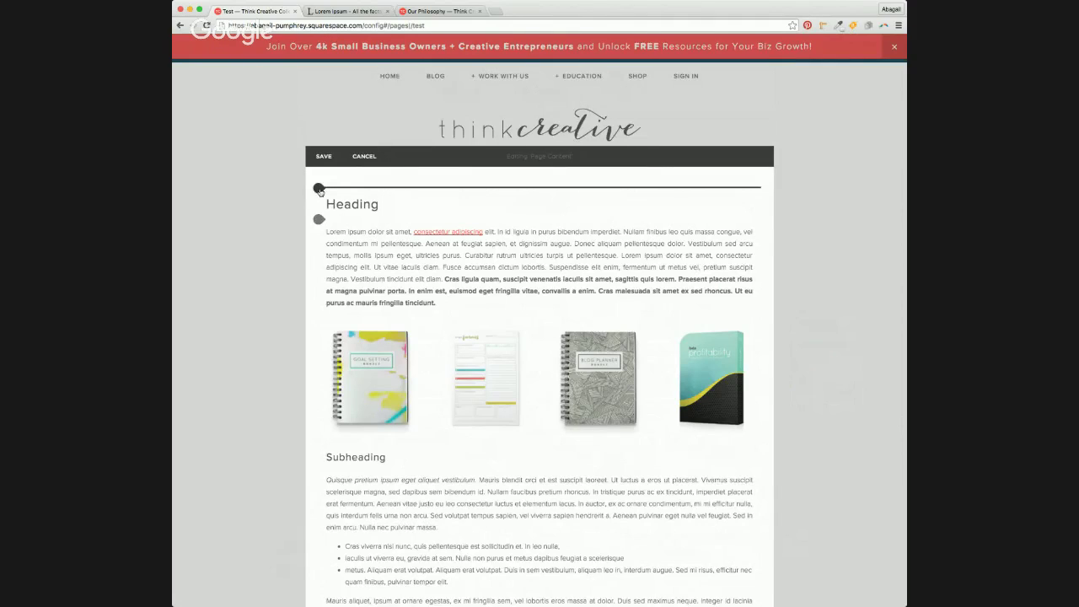
# Insert a Gallery slideshow block above the Heading
pyautogui.click(318, 189)
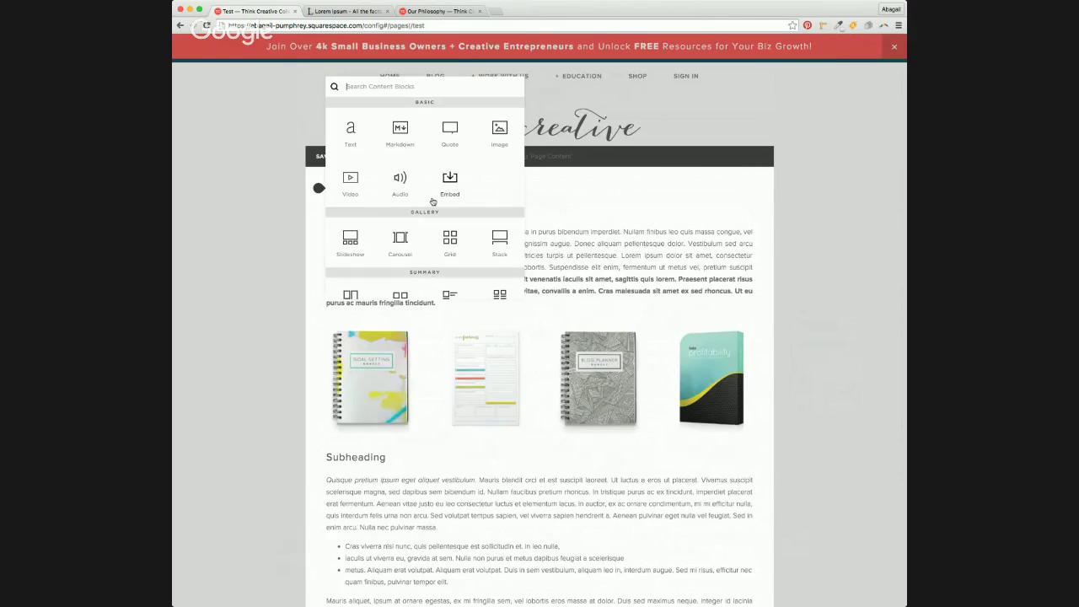
pyautogui.scroll(-1, 432, 202)
pyautogui.scroll(-1, 432, 202)
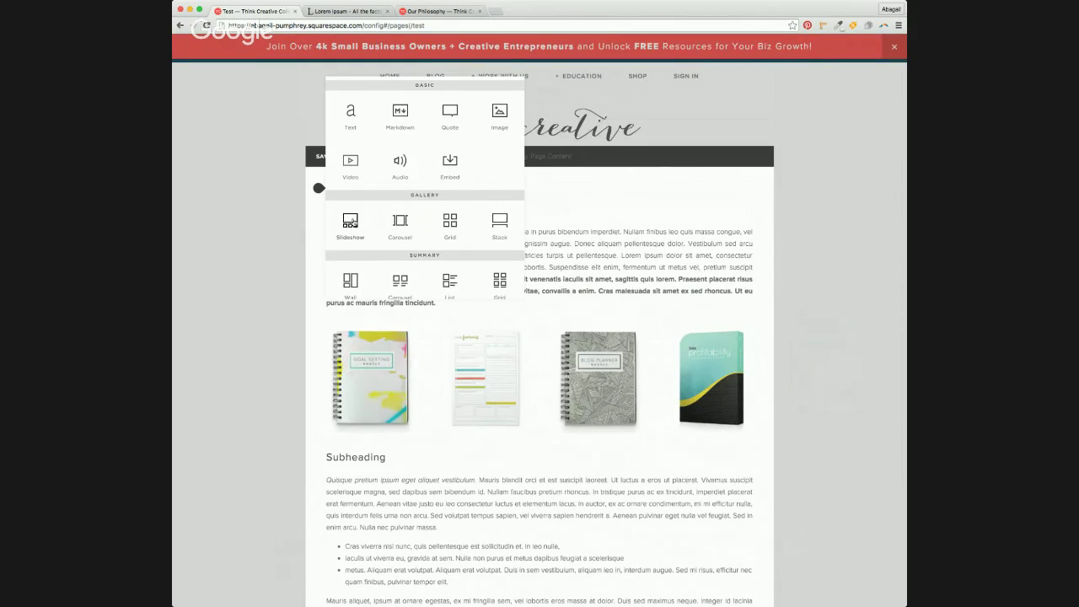
pyautogui.click(352, 222)
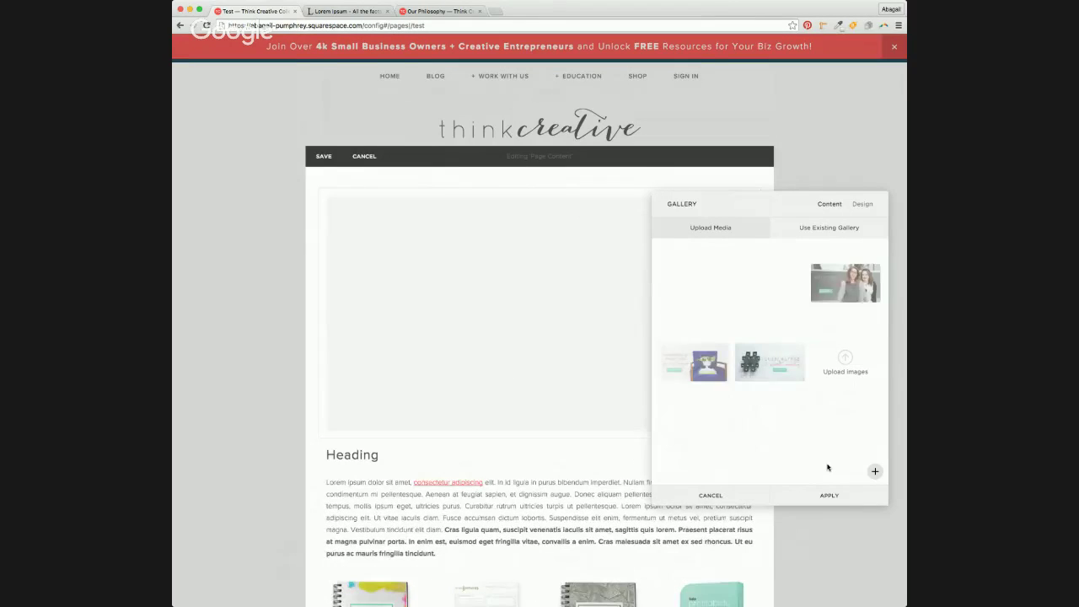
# In the gallery Design options, enable automatic transitions and leave arrows and thumbnails off
pyautogui.click(866, 206)
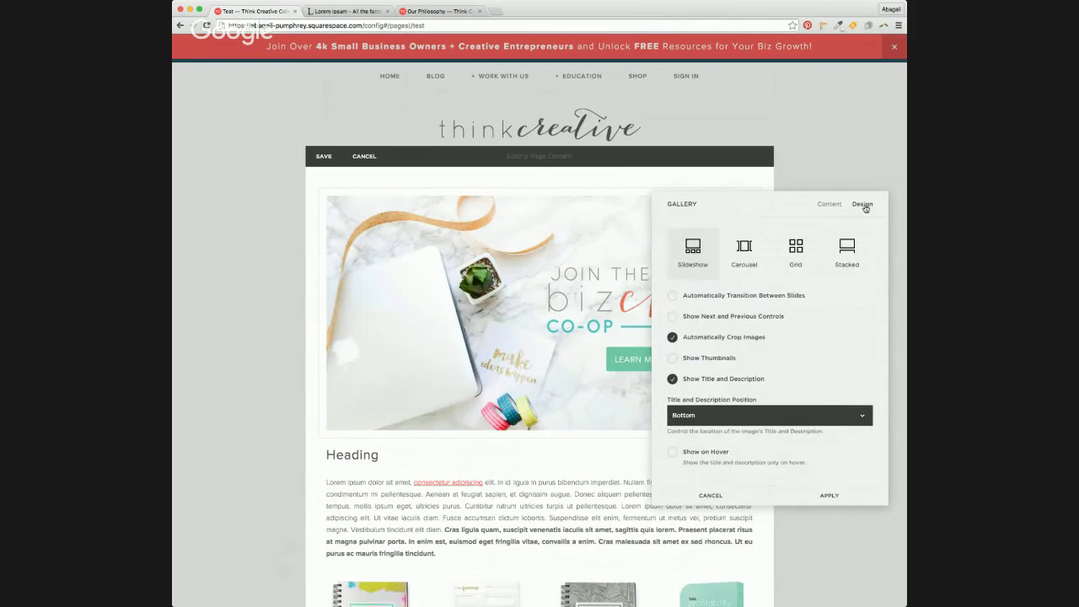
pyautogui.click(747, 295)
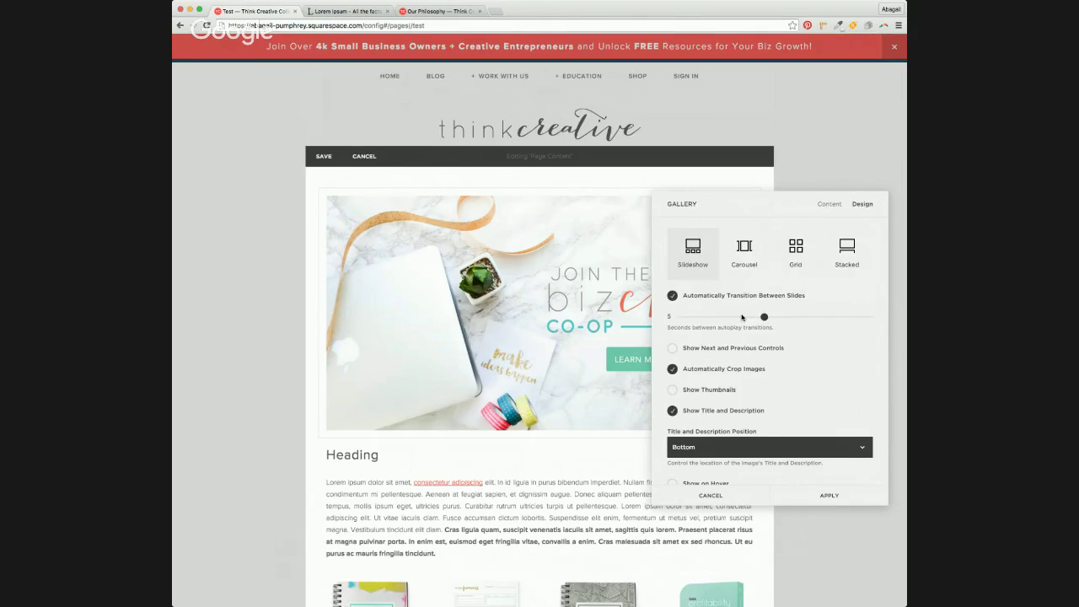
pyautogui.click(673, 348)
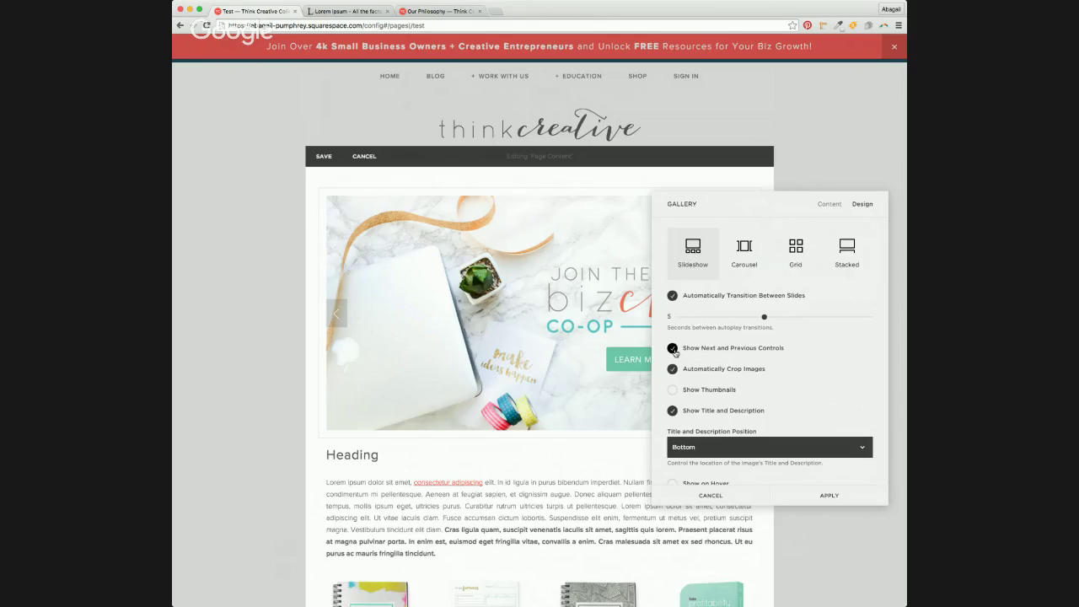
pyautogui.click(673, 349)
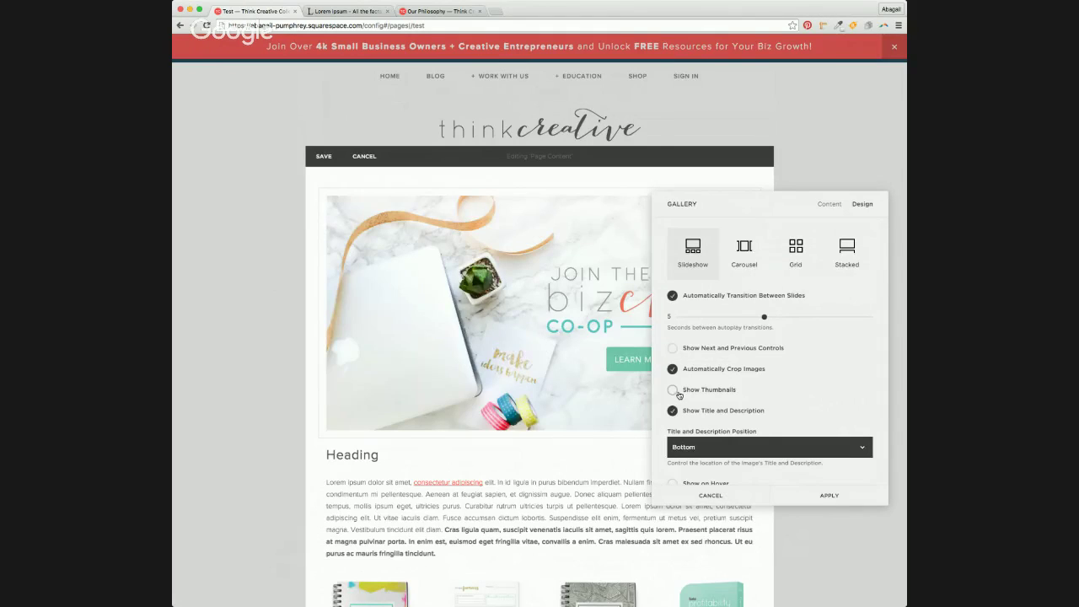
pyautogui.click(676, 393)
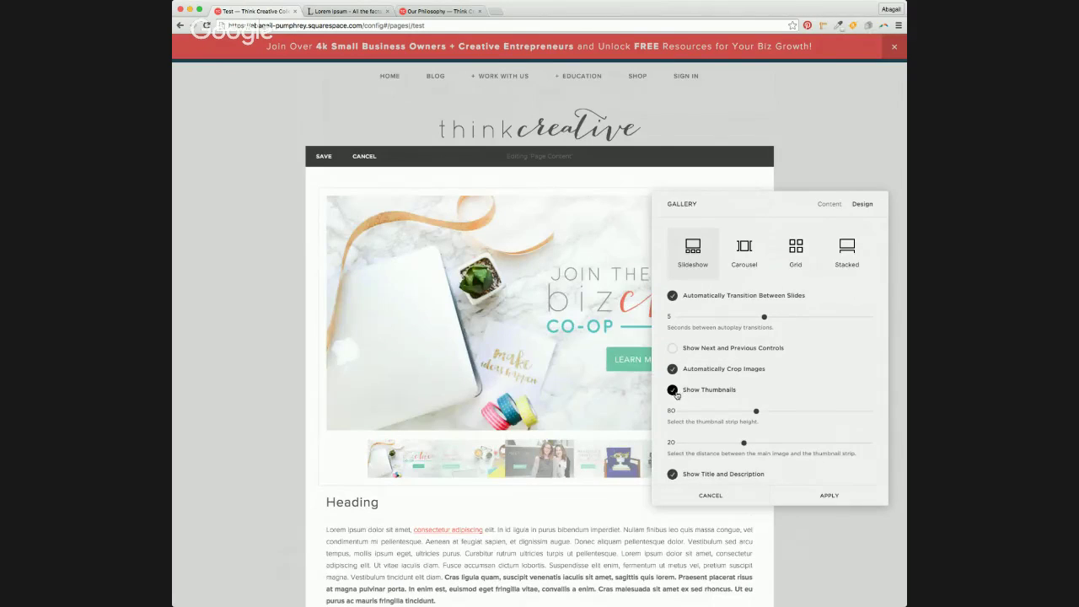
pyautogui.click(673, 392)
pyautogui.scroll(-1, 725, 405)
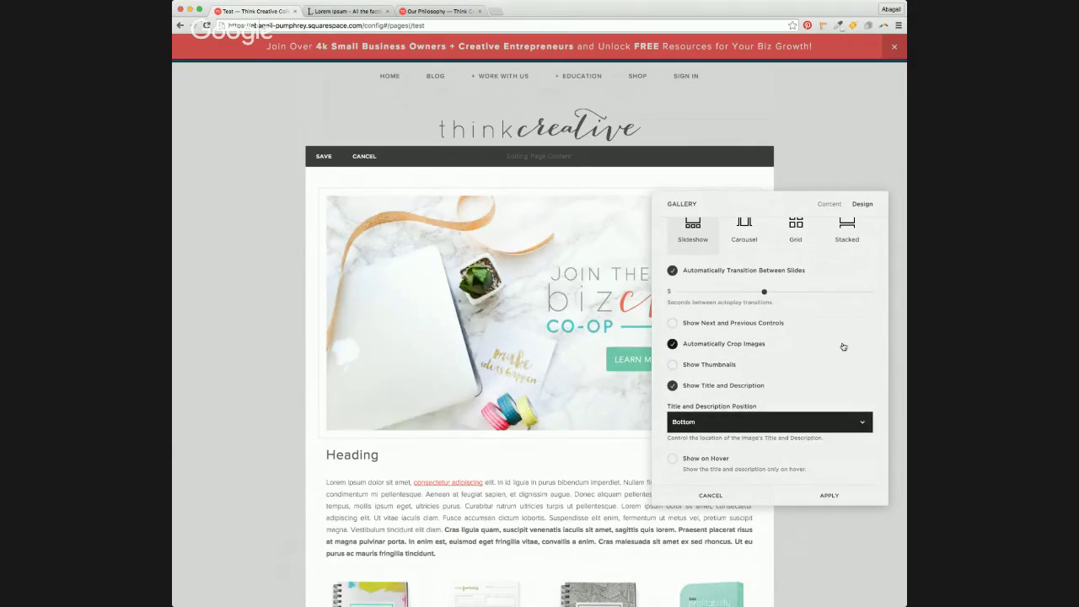
pyautogui.scroll(1, 834, 344)
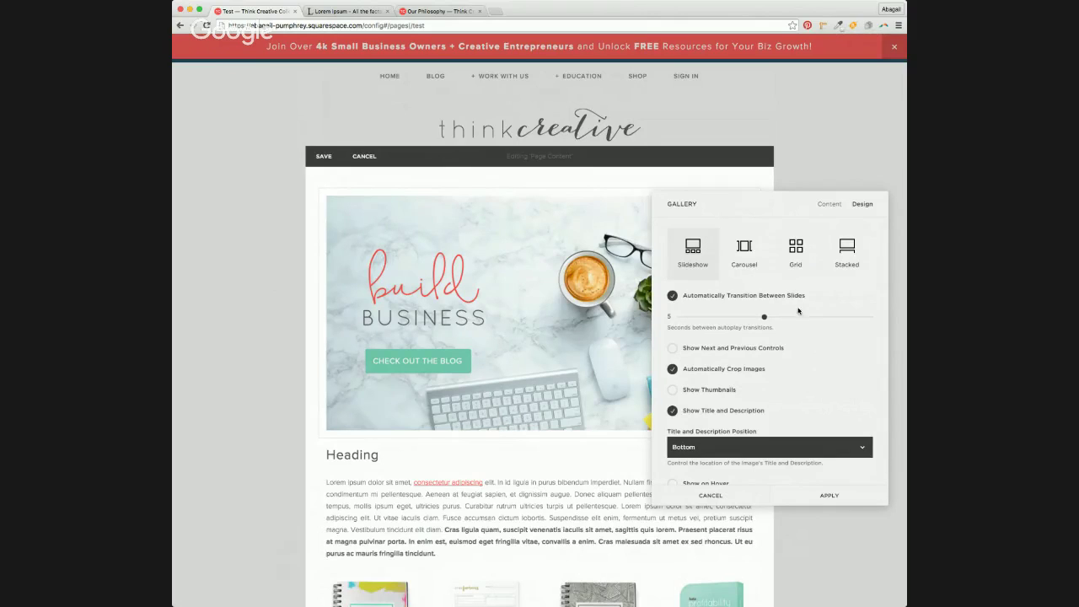
# Preview the Carousel and Stacked layouts, then return to Slideshow with auto-transition, no arrows or thumbnails
pyautogui.click(752, 258)
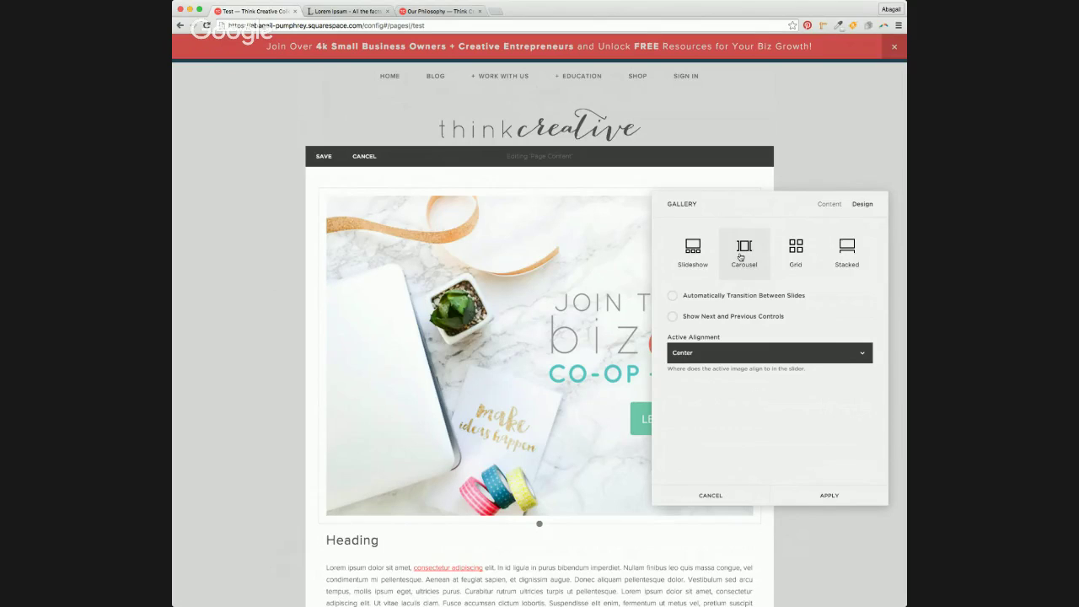
pyautogui.click(847, 250)
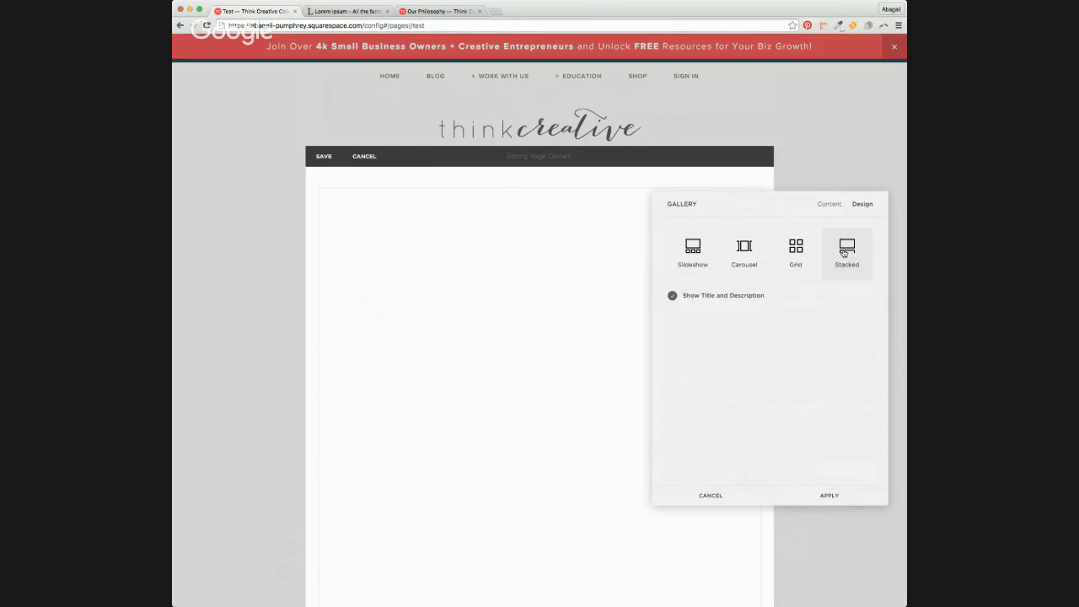
pyautogui.scroll(-5, 490, 386)
pyautogui.scroll(-4, 490, 385)
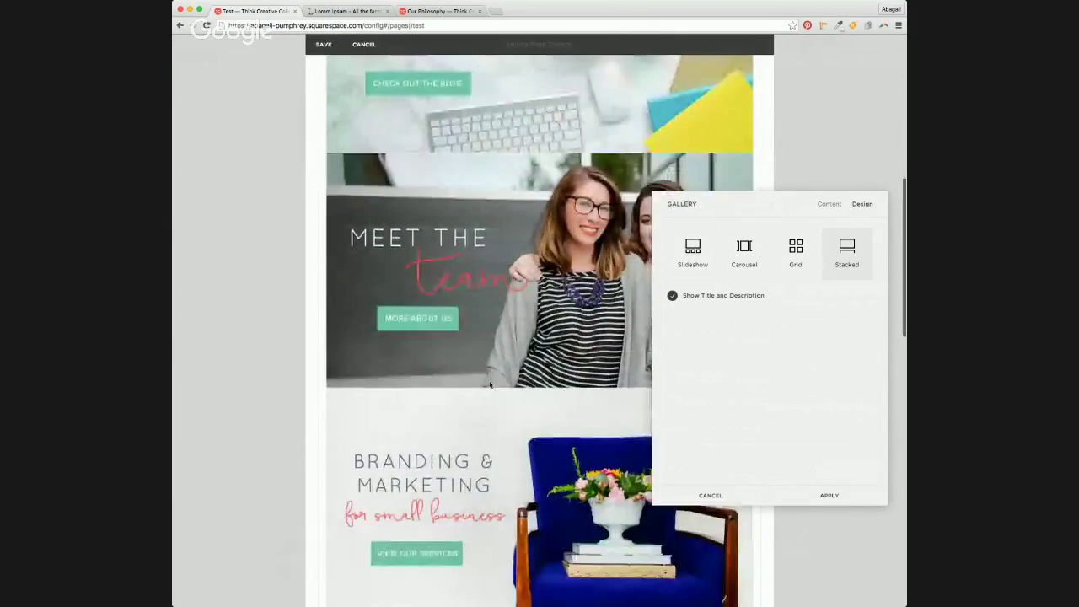
pyautogui.scroll(7, 490, 386)
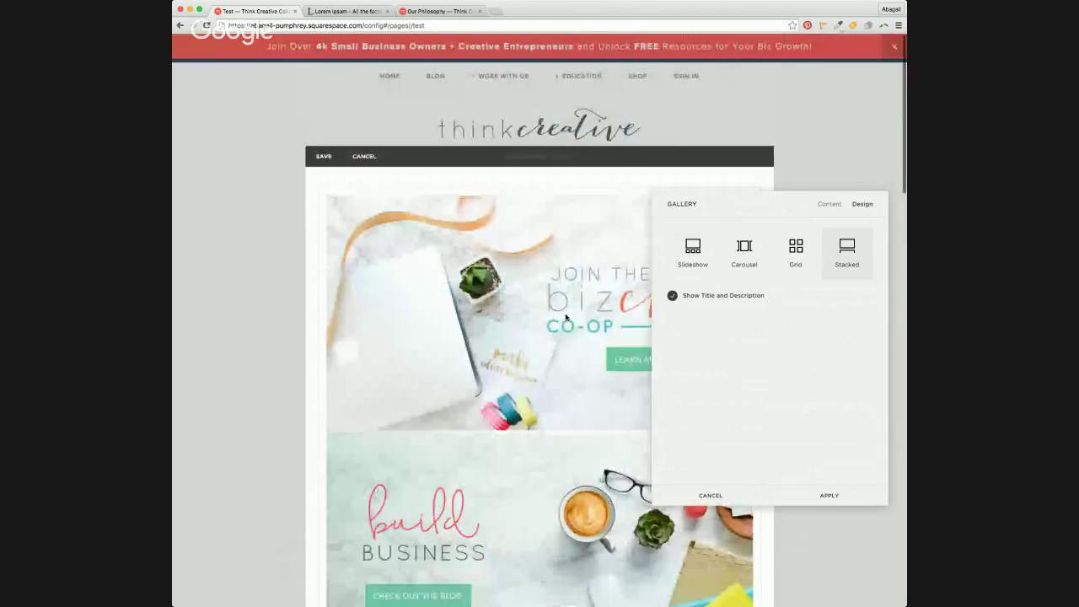
pyautogui.click(685, 250)
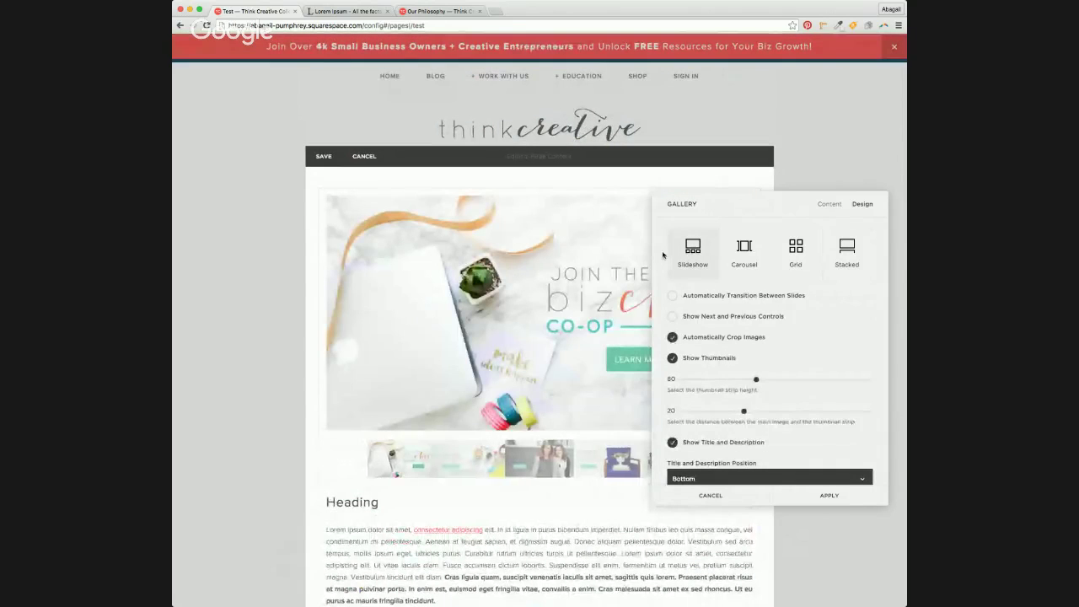
pyautogui.click(673, 357)
pyautogui.click(673, 296)
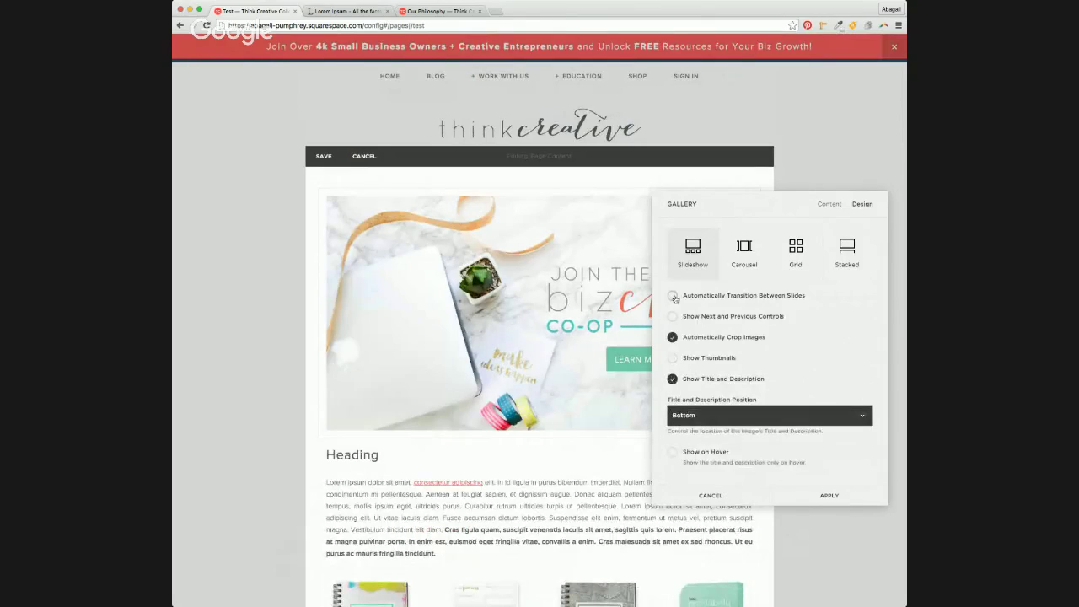
pyautogui.click(738, 348)
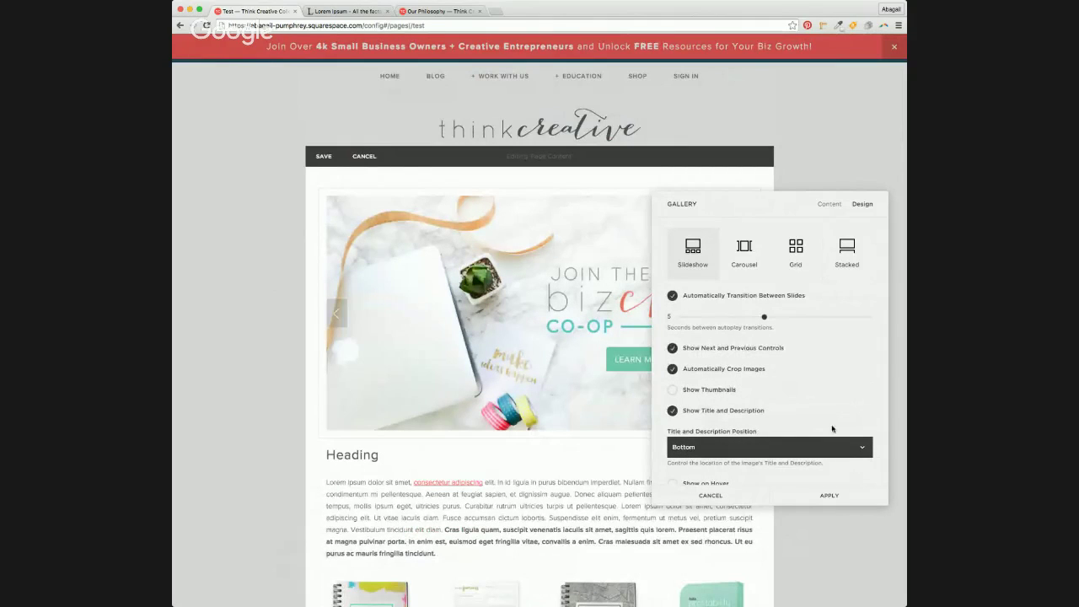
pyautogui.click(715, 348)
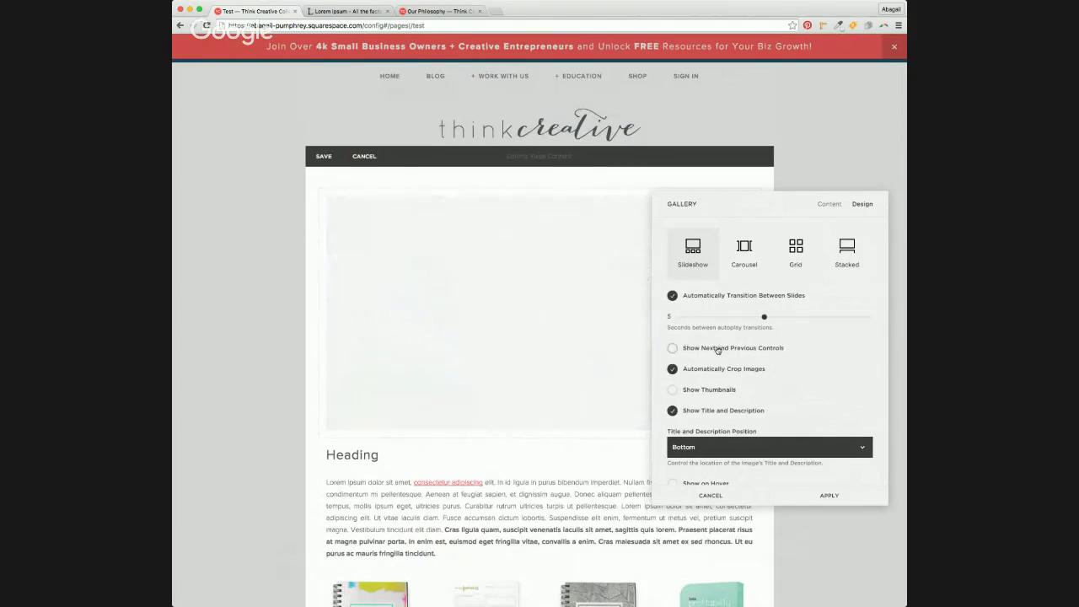
# Return to the gallery's Content list and open the first image's settings
pyautogui.click(833, 205)
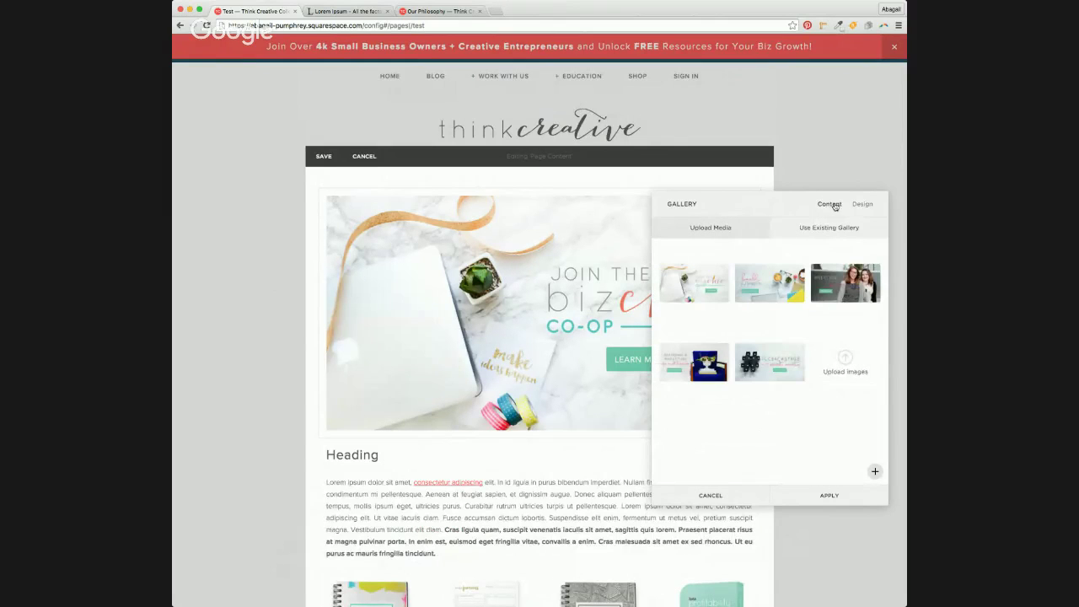
pyautogui.moveTo(784, 203); pyautogui.dragTo(798, 323)
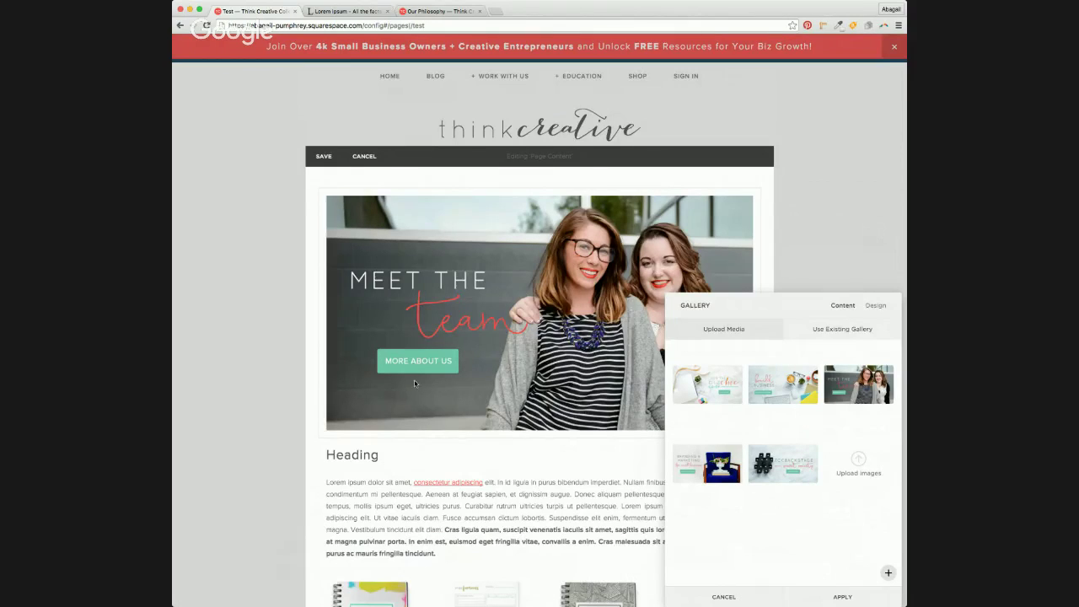
pyautogui.moveTo(768, 300); pyautogui.dragTo(722, 192)
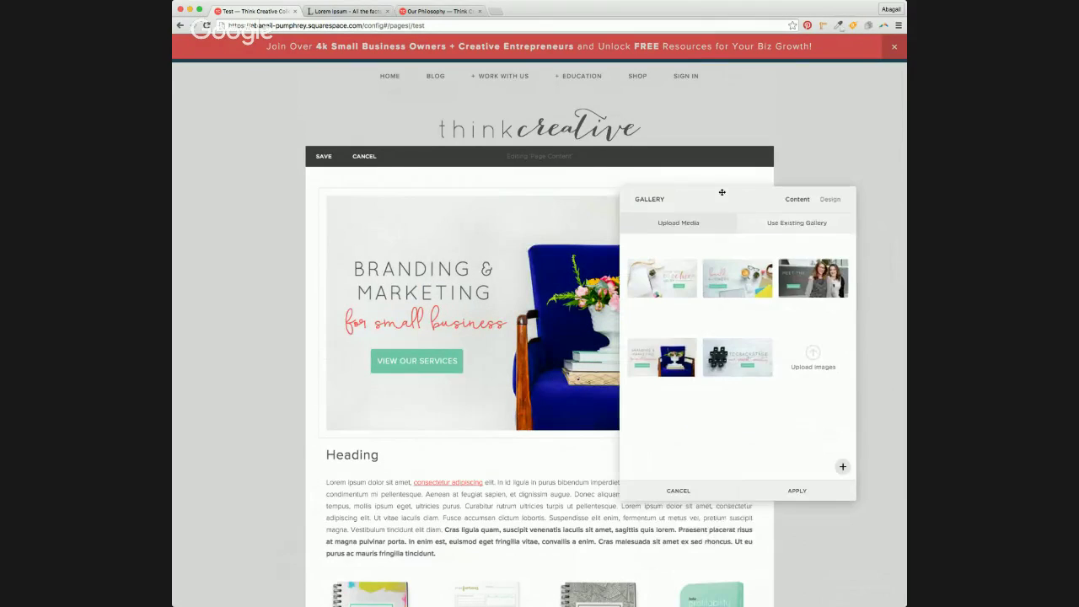
pyautogui.moveTo(660, 248)
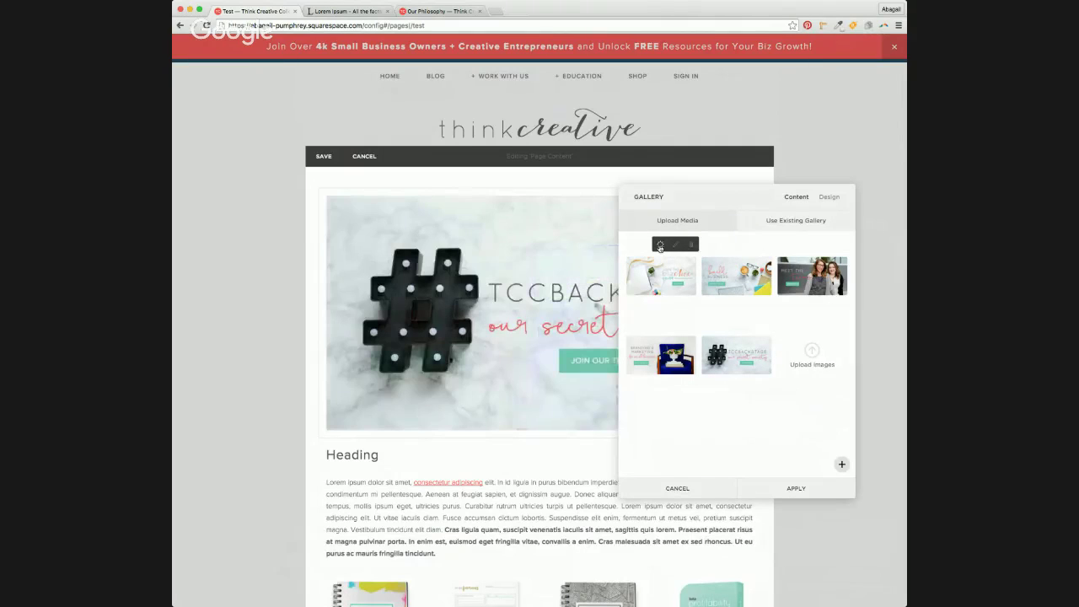
pyautogui.click(661, 246)
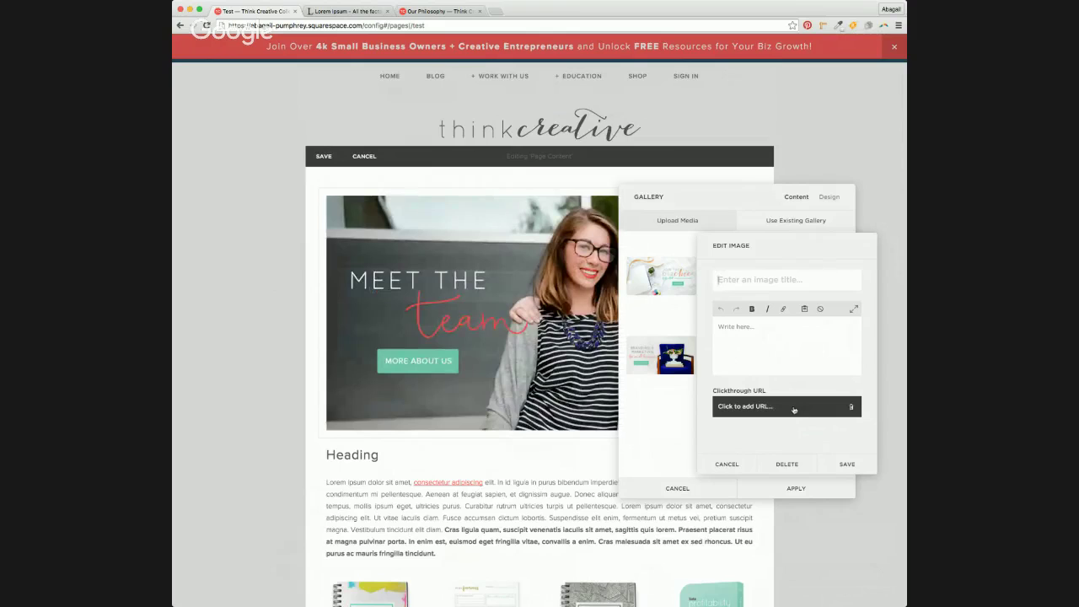
# Set the image's External Clickthrough URL to bizchiccoop.com, save, and apply the gallery
pyautogui.click(794, 409)
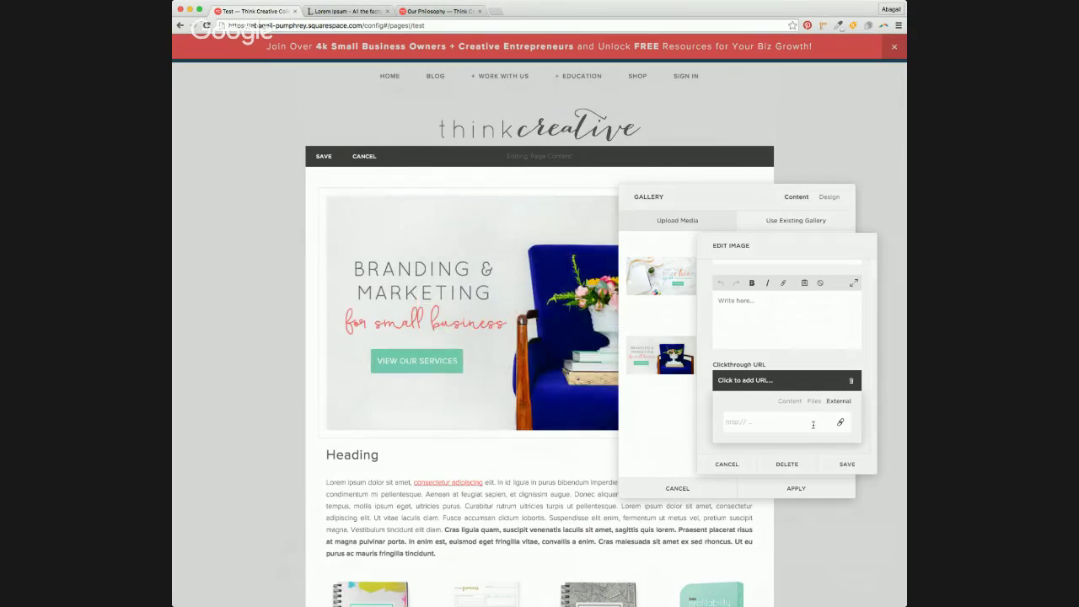
pyautogui.write('blzchi')
pyautogui.write('ccoop.com')
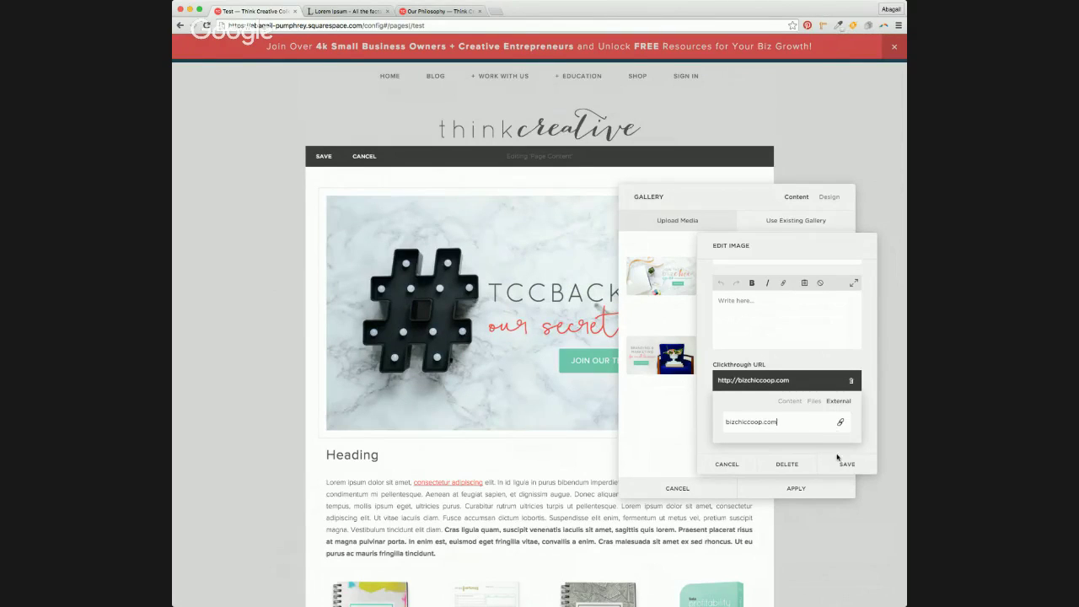
pyautogui.click(846, 464)
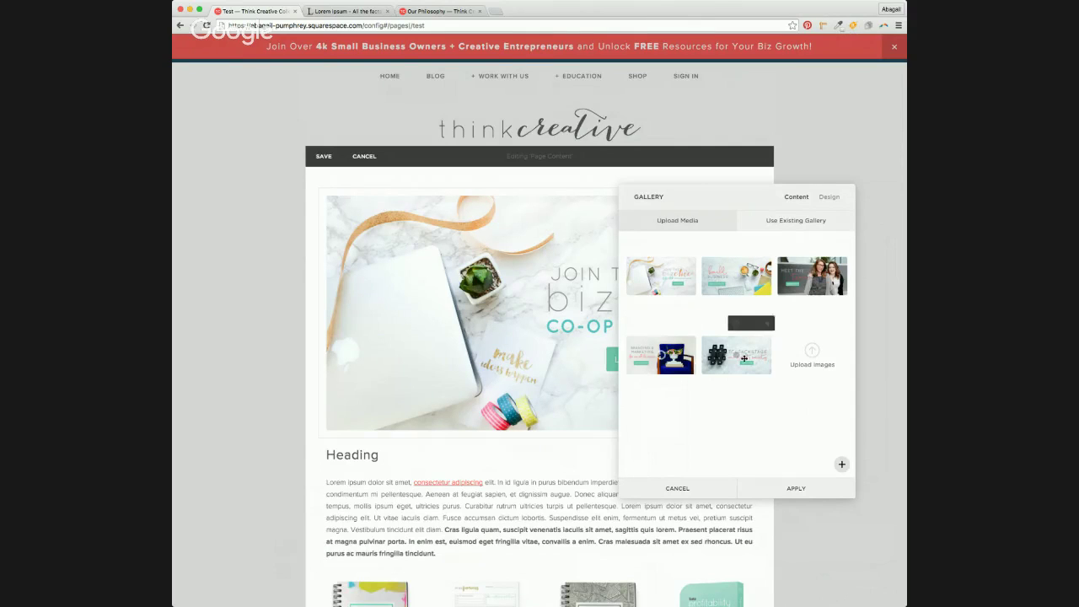
pyautogui.moveTo(768, 268)
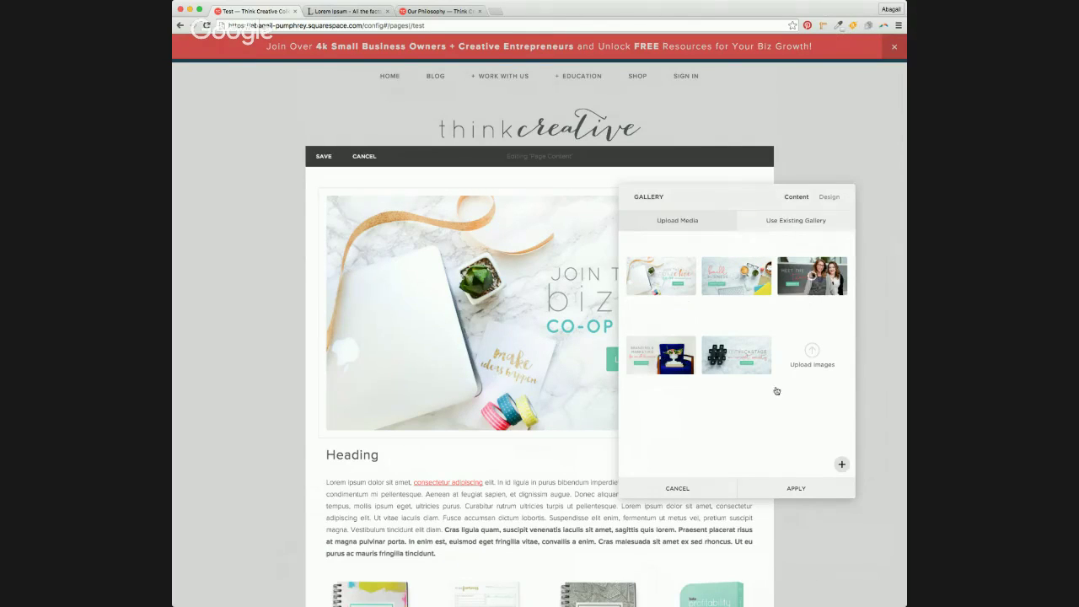
pyautogui.click(804, 487)
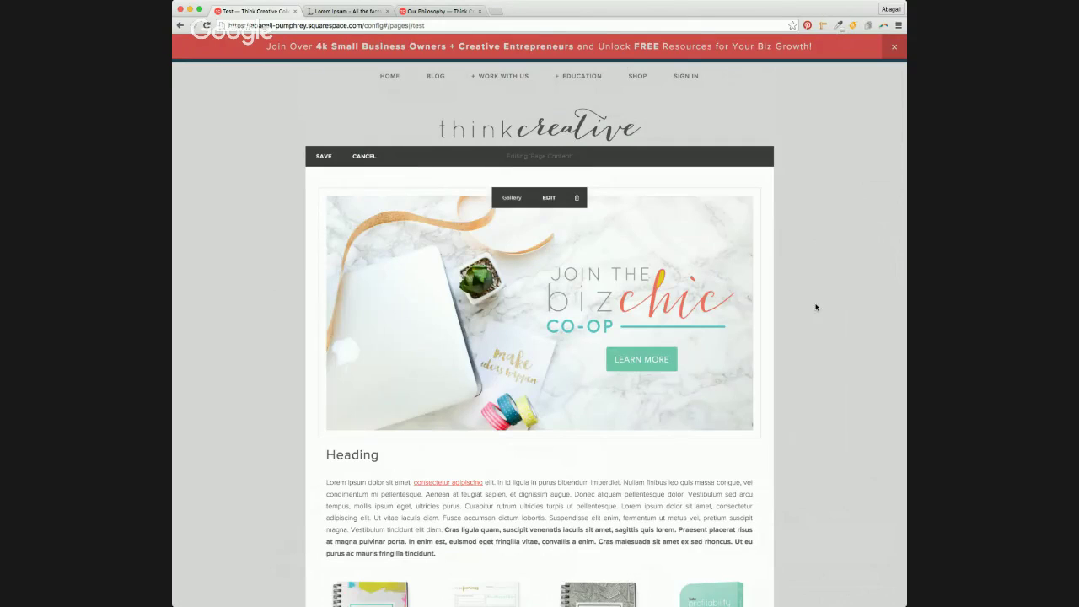
pyautogui.scroll(-5, 814, 308)
pyautogui.scroll(-3, 815, 306)
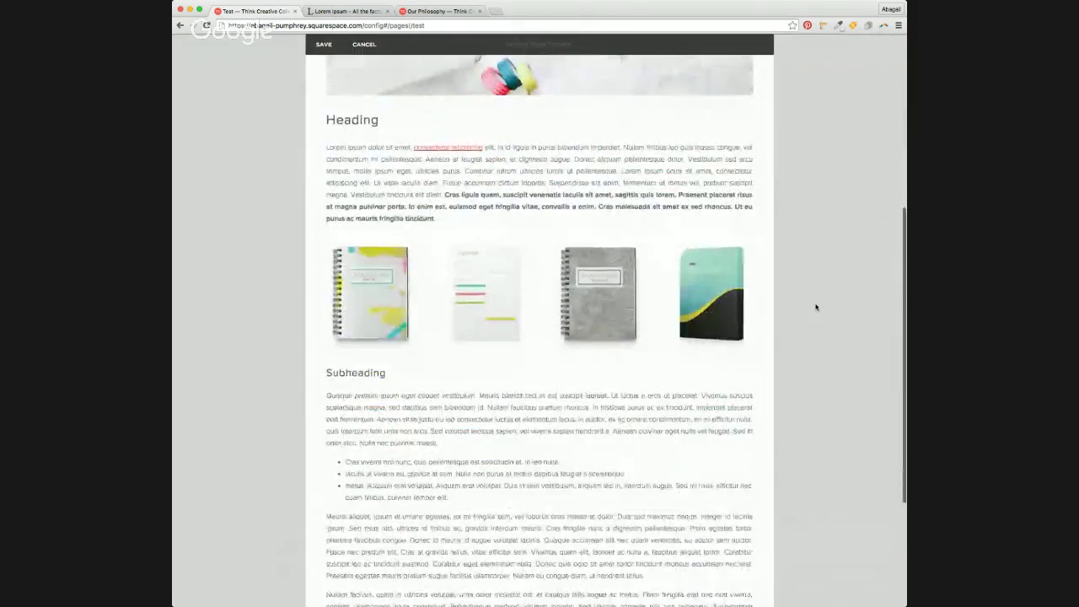
pyautogui.scroll(4, 816, 307)
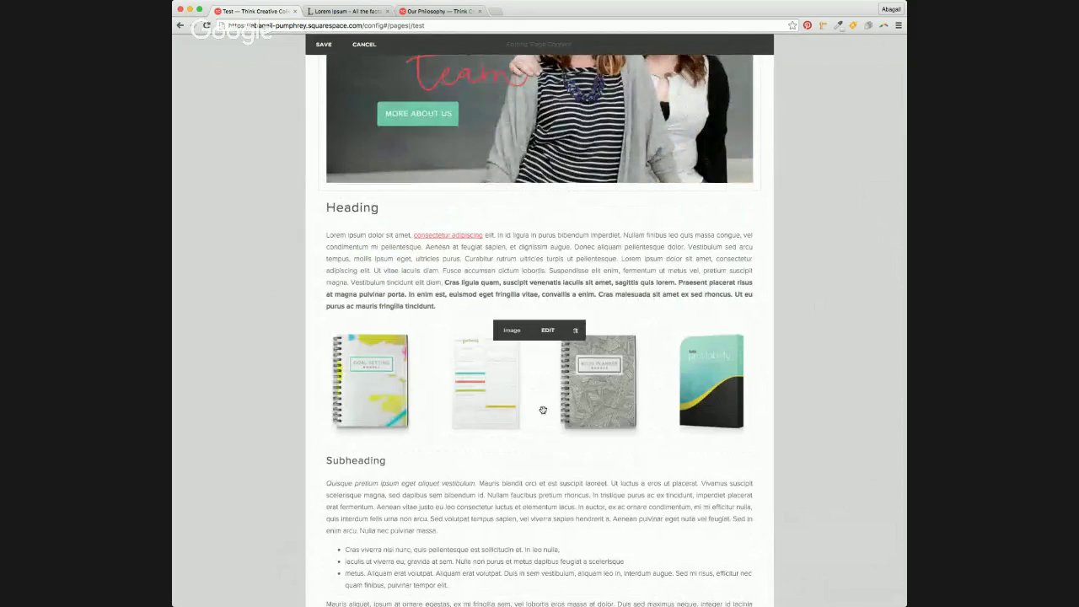
pyautogui.scroll(-2, 549, 387)
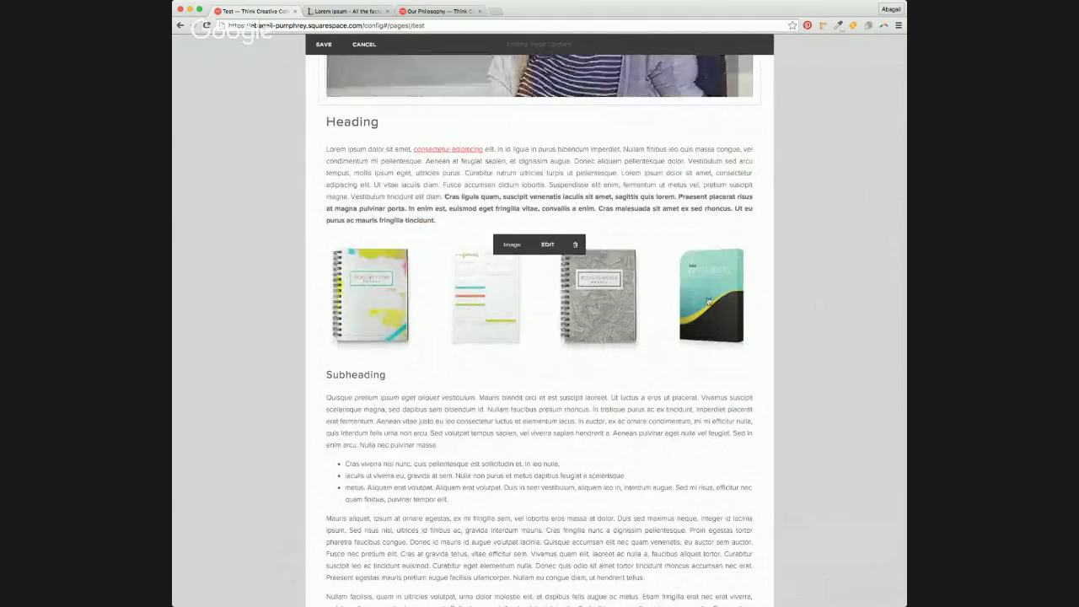
pyautogui.scroll(4, 527, 294)
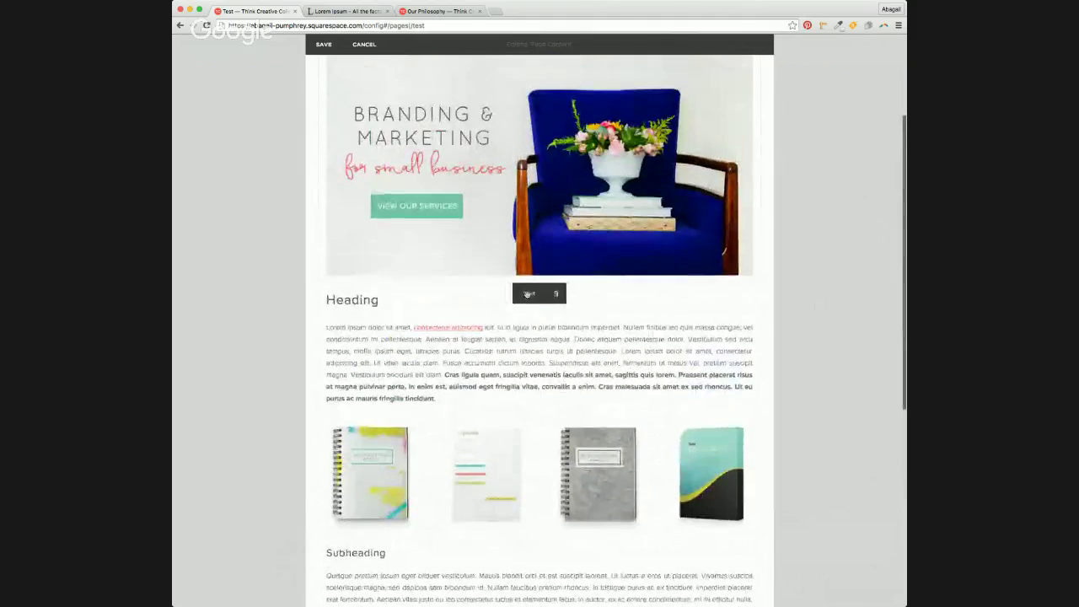
pyautogui.scroll(2, 489, 296)
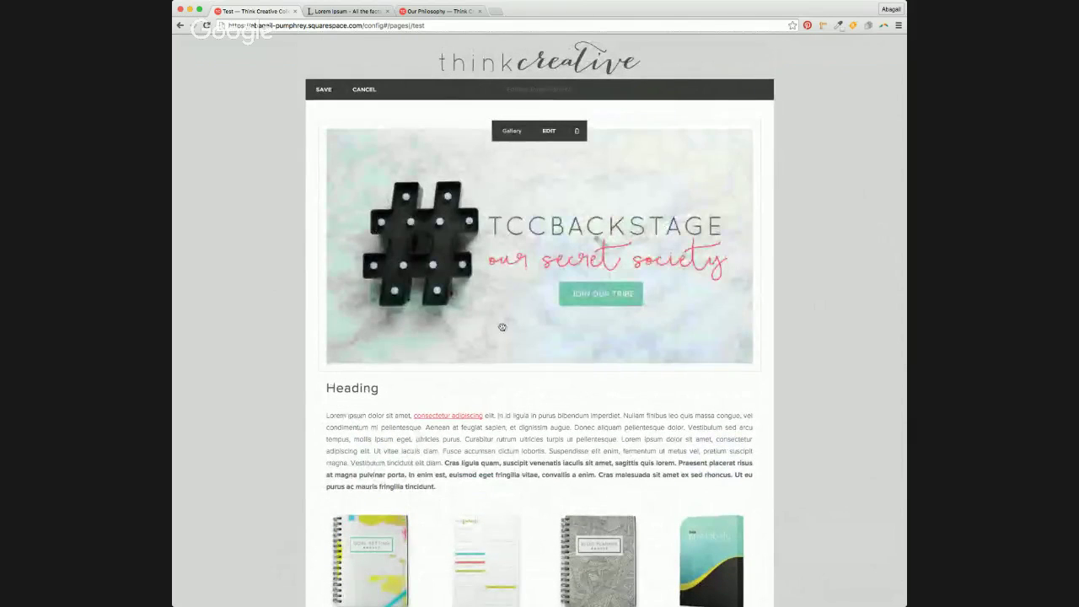
pyautogui.scroll(-1, 509, 329)
pyautogui.scroll(-2, 509, 329)
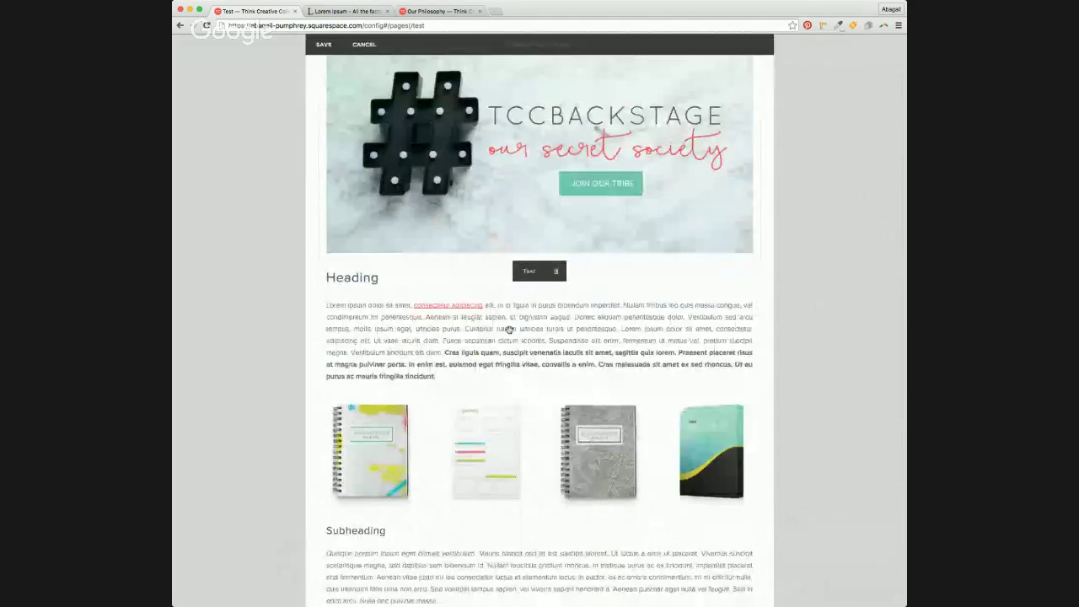
pyautogui.scroll(-2, 510, 329)
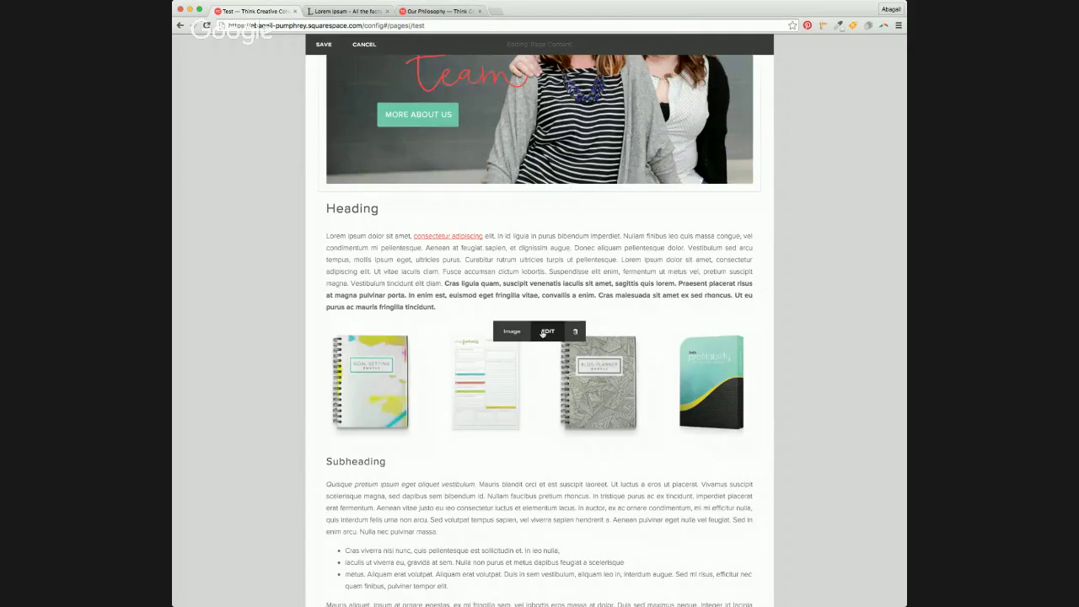
# Crop the product image to its right half (544 × 282), keeping the notebook and teal box
pyautogui.click(548, 332)
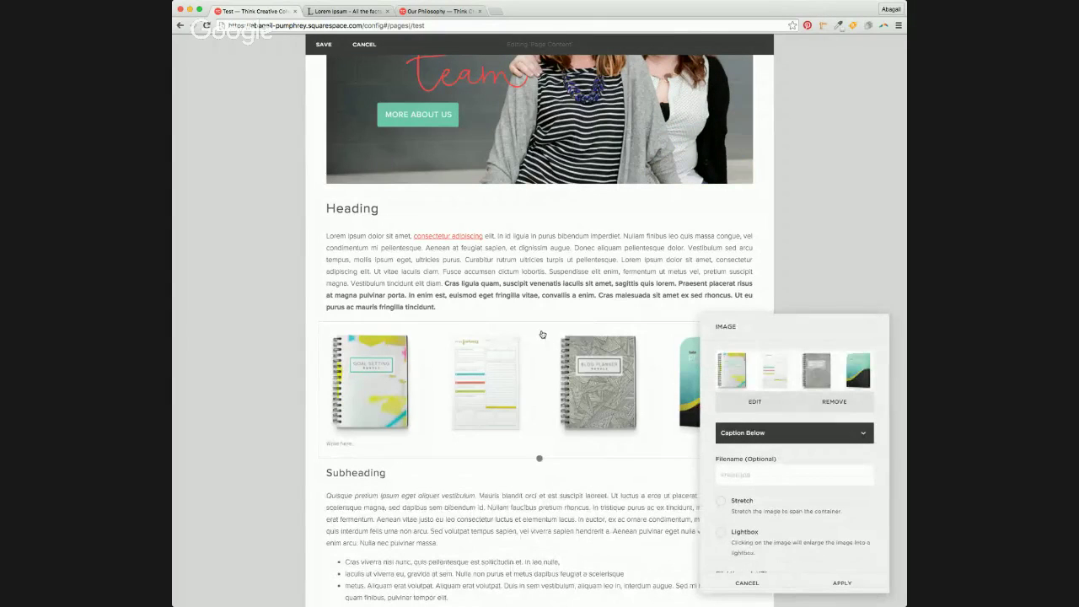
pyautogui.click(733, 409)
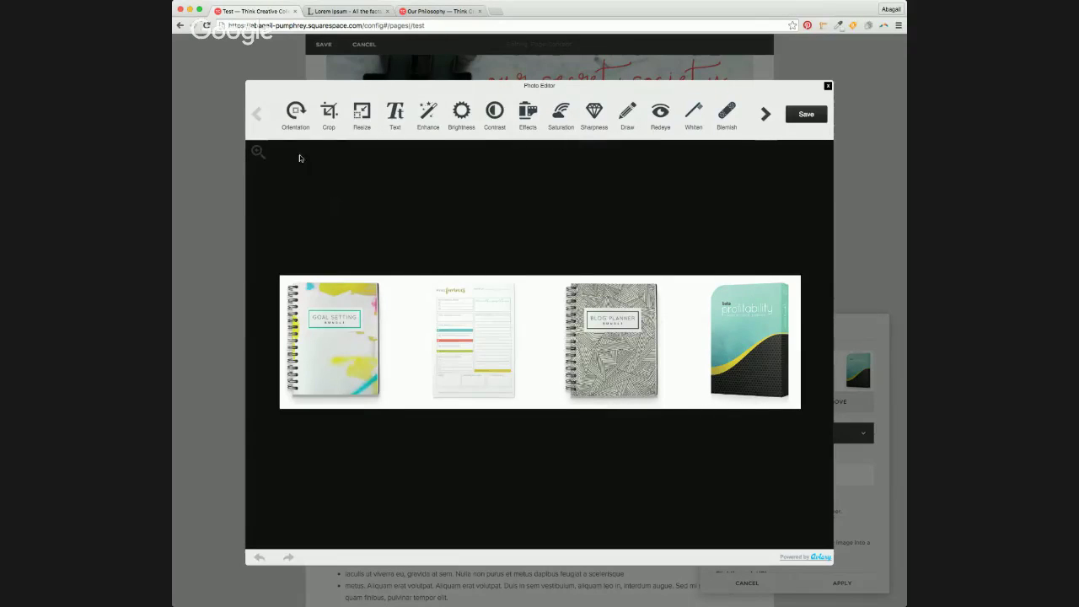
pyautogui.click(329, 114)
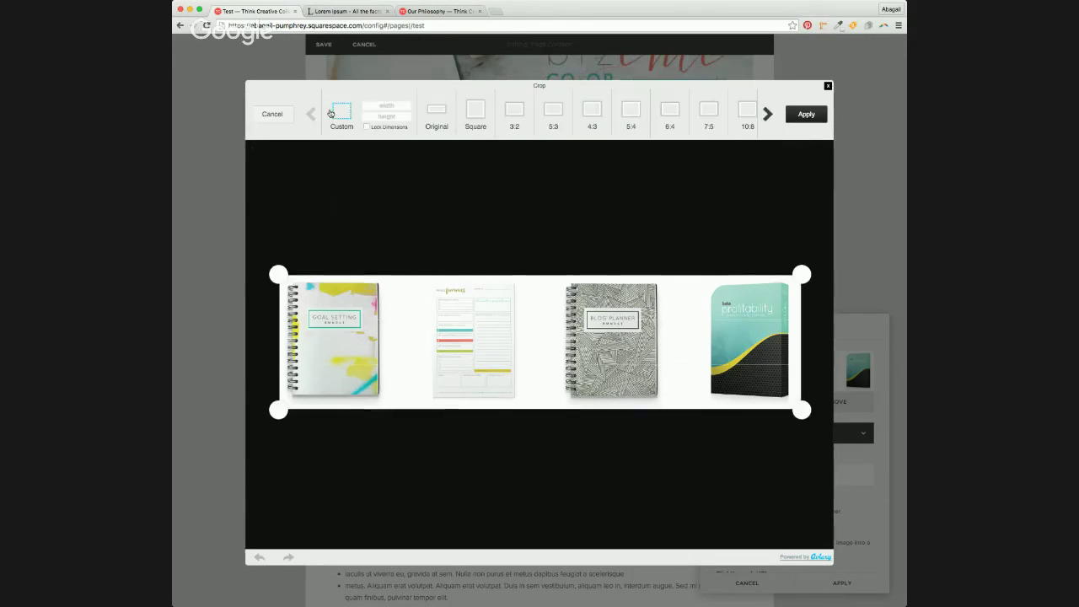
pyautogui.moveTo(288, 274); pyautogui.dragTo(546, 264)
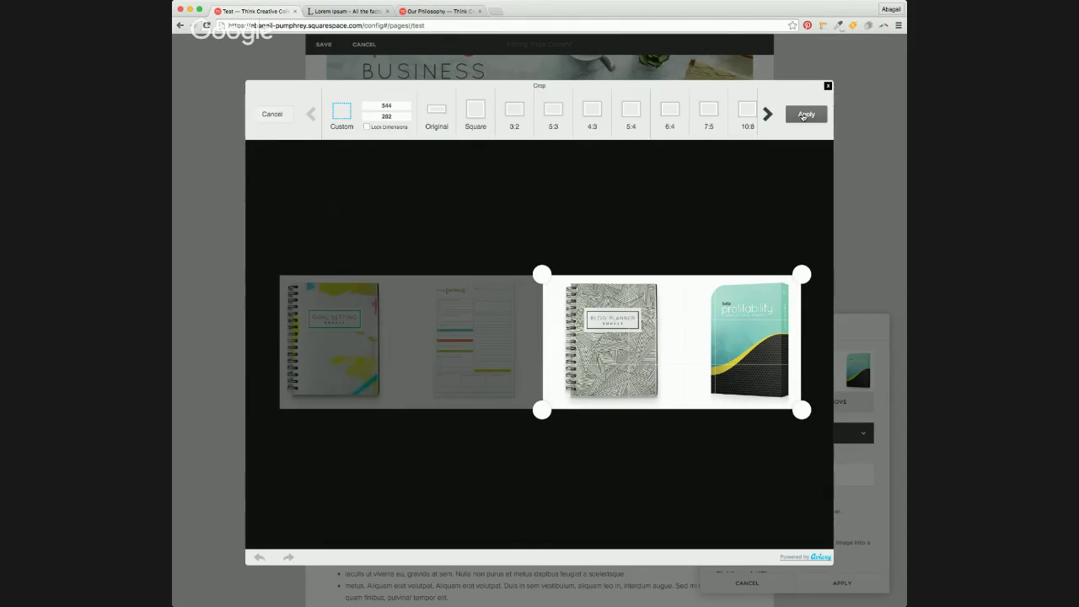
pyautogui.click(803, 115)
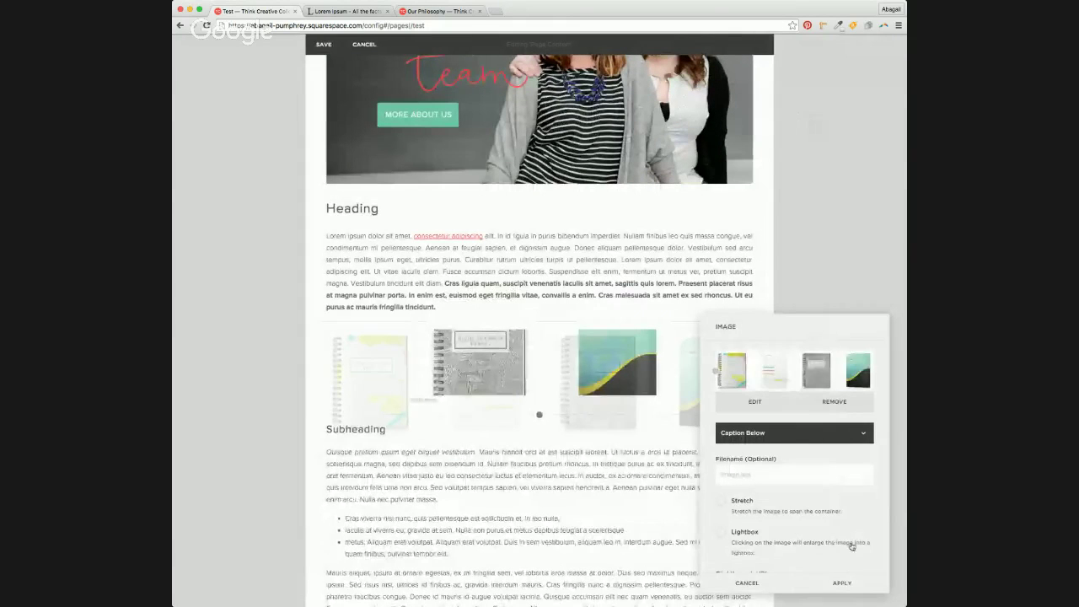
# Apply the cropped image, save the Test page, and reopen it for editing
pyautogui.click(842, 582)
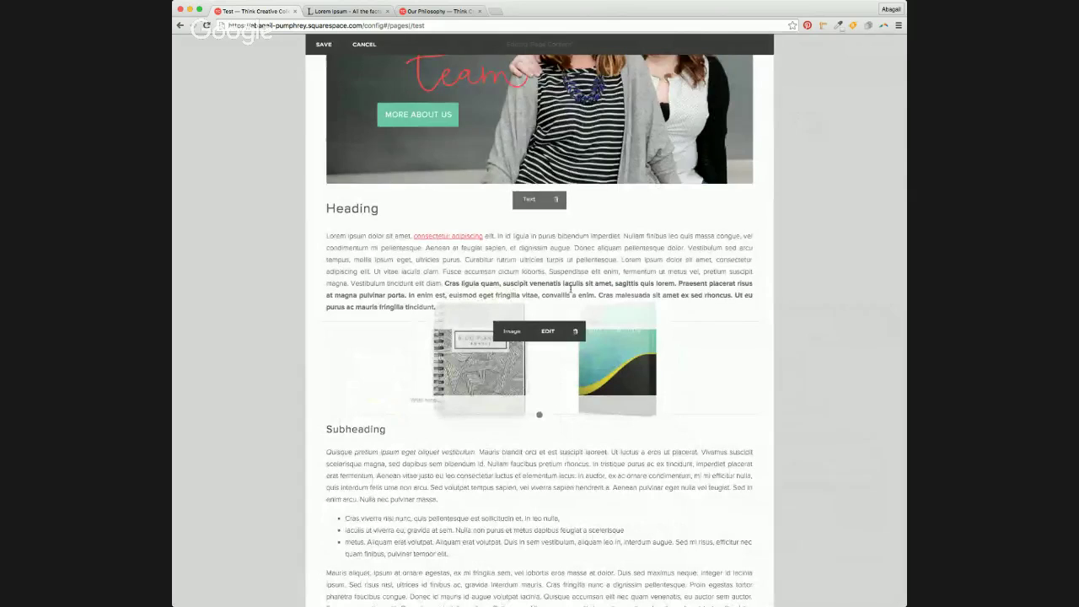
pyautogui.click(547, 284)
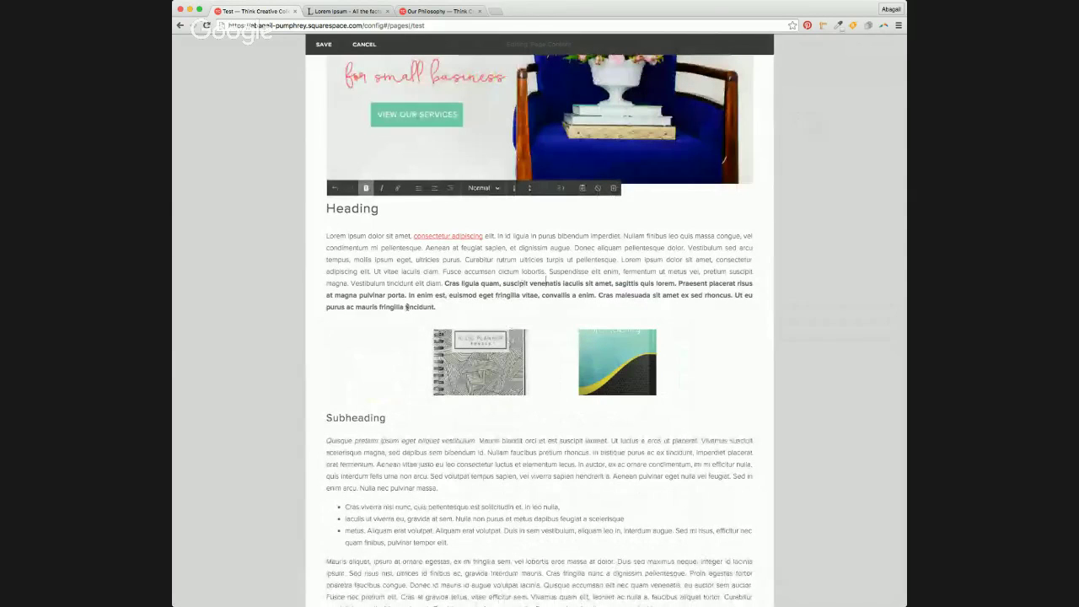
pyautogui.click(324, 46)
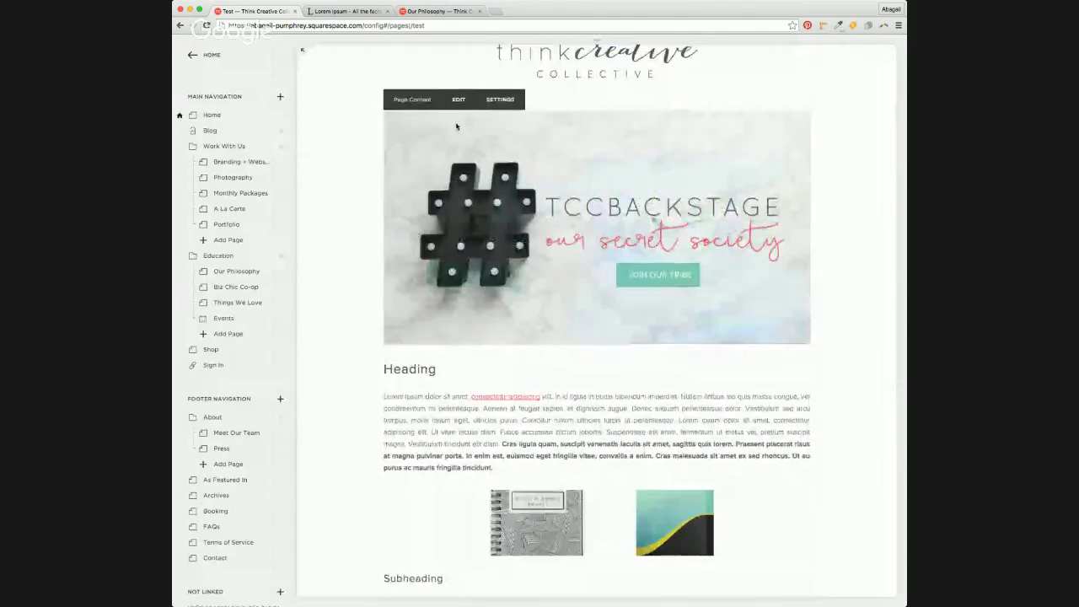
pyautogui.click(458, 100)
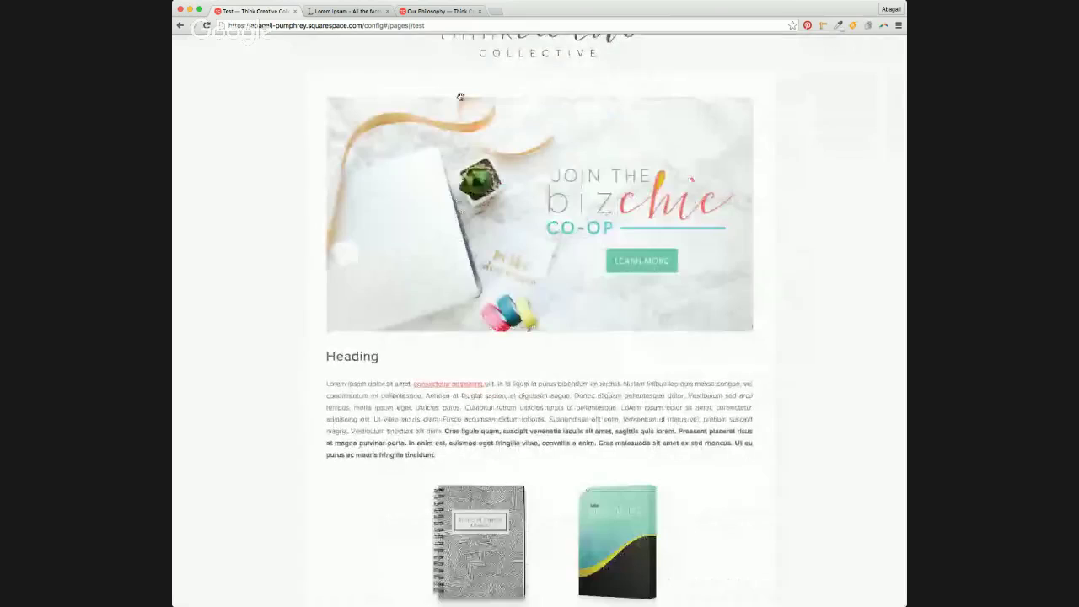
pyautogui.scroll(-2, 508, 322)
pyautogui.scroll(-3, 508, 322)
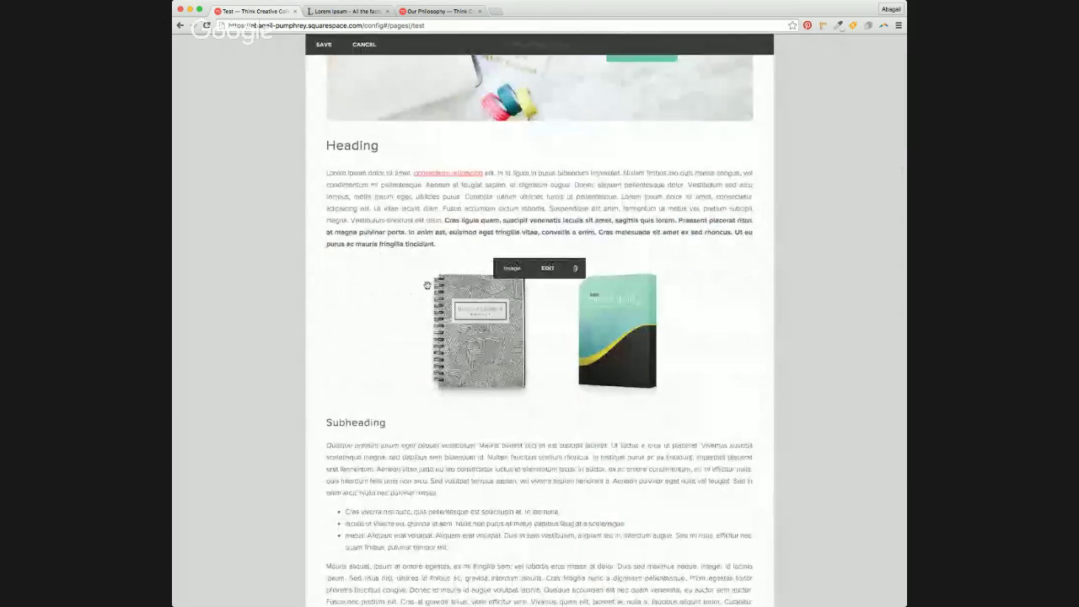
pyautogui.scroll(-3, 435, 289)
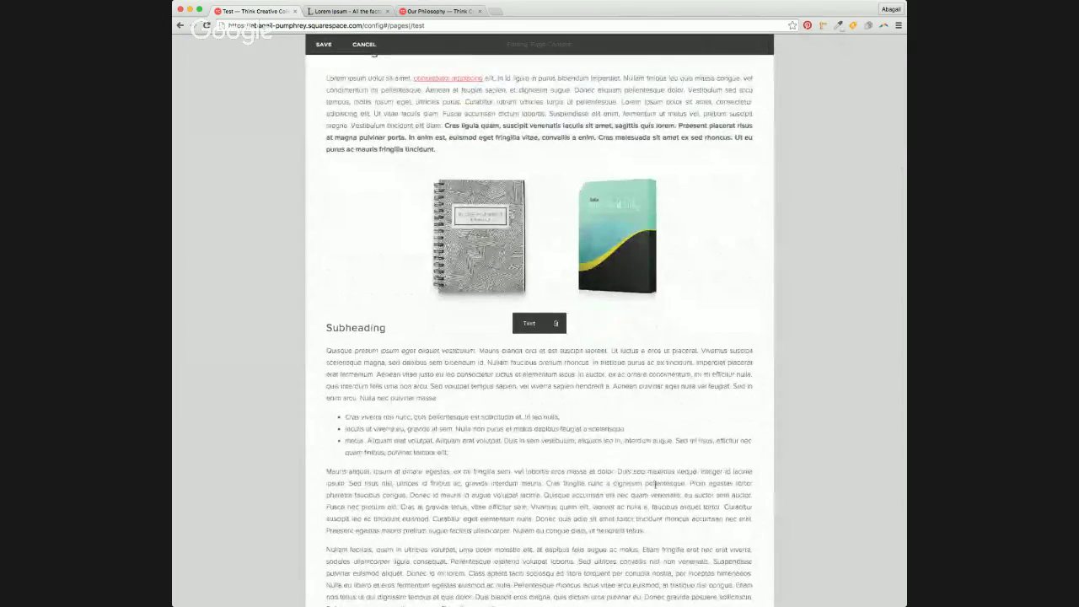
pyautogui.scroll(5, 660, 484)
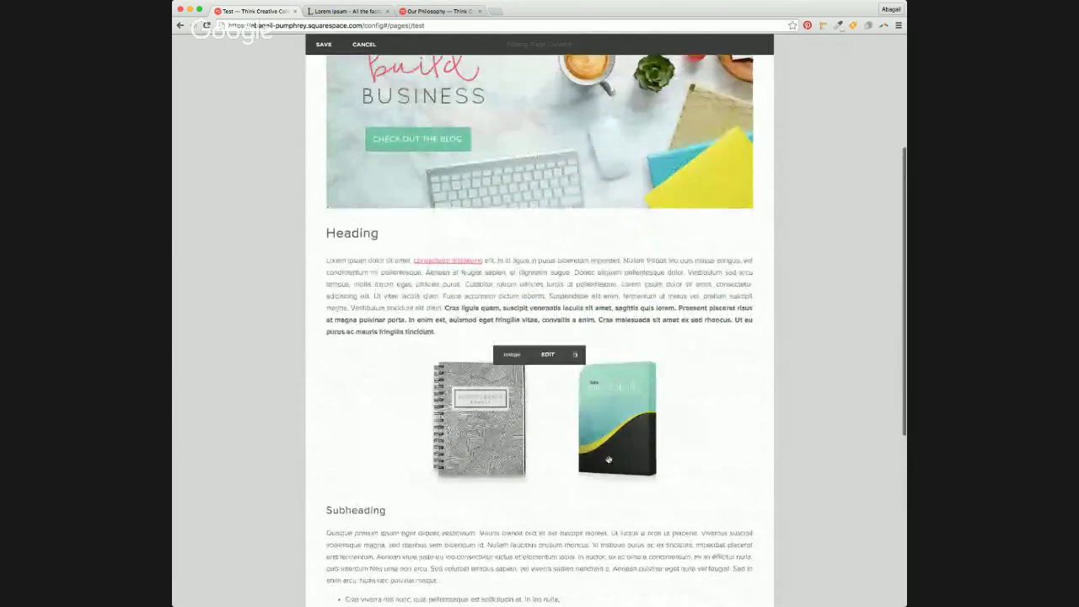
pyautogui.moveTo(496, 423); pyautogui.dragTo(696, 284)
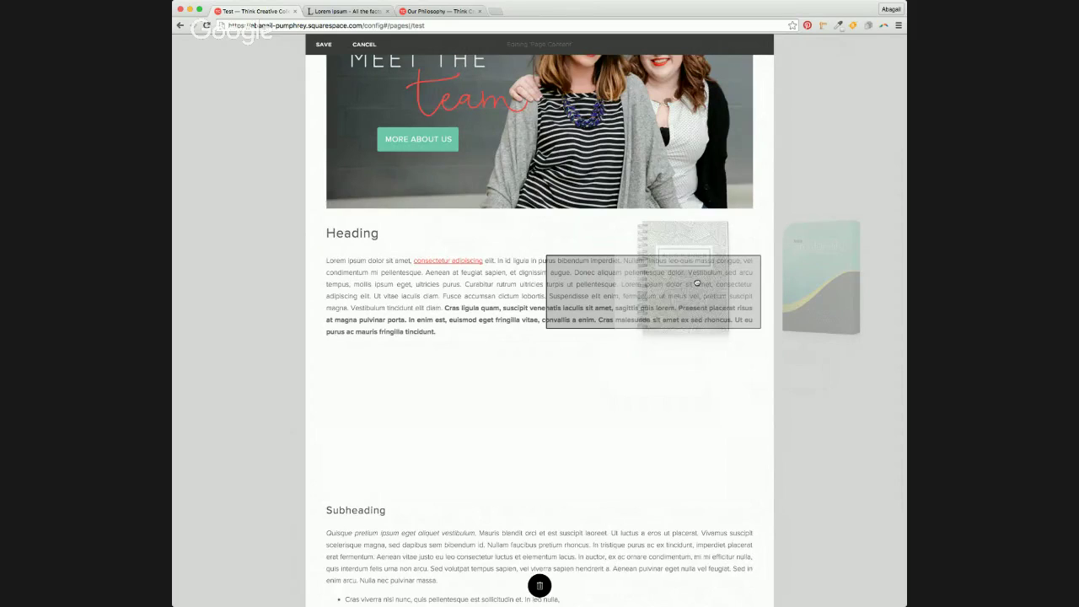
pyautogui.moveTo(697, 283); pyautogui.dragTo(499, 378)
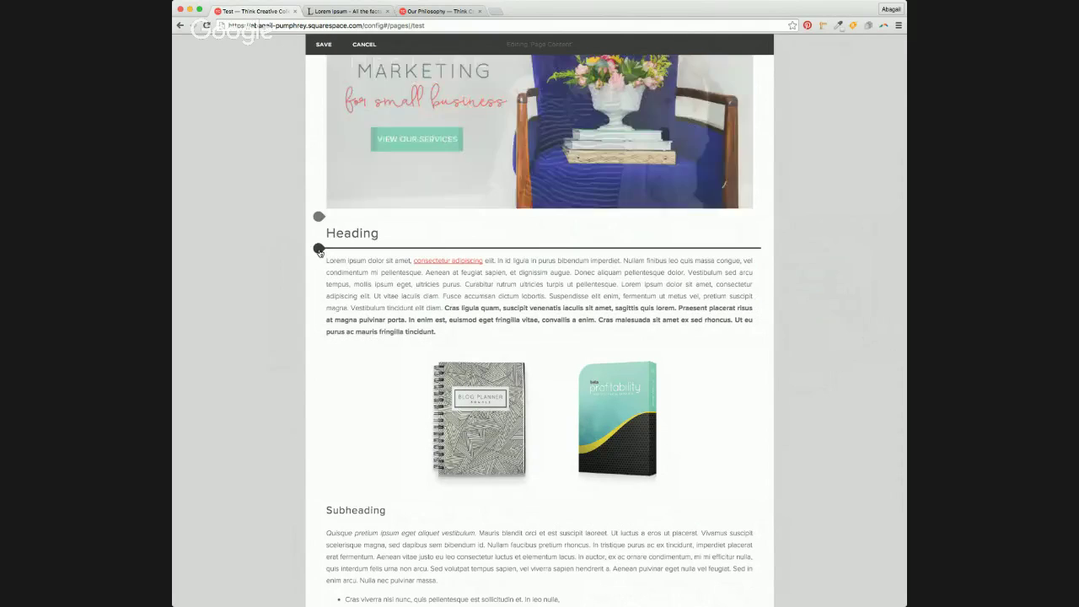
# Add Line divider blocks below Heading and below its paragraph
pyautogui.click(319, 249)
pyautogui.write('lin')
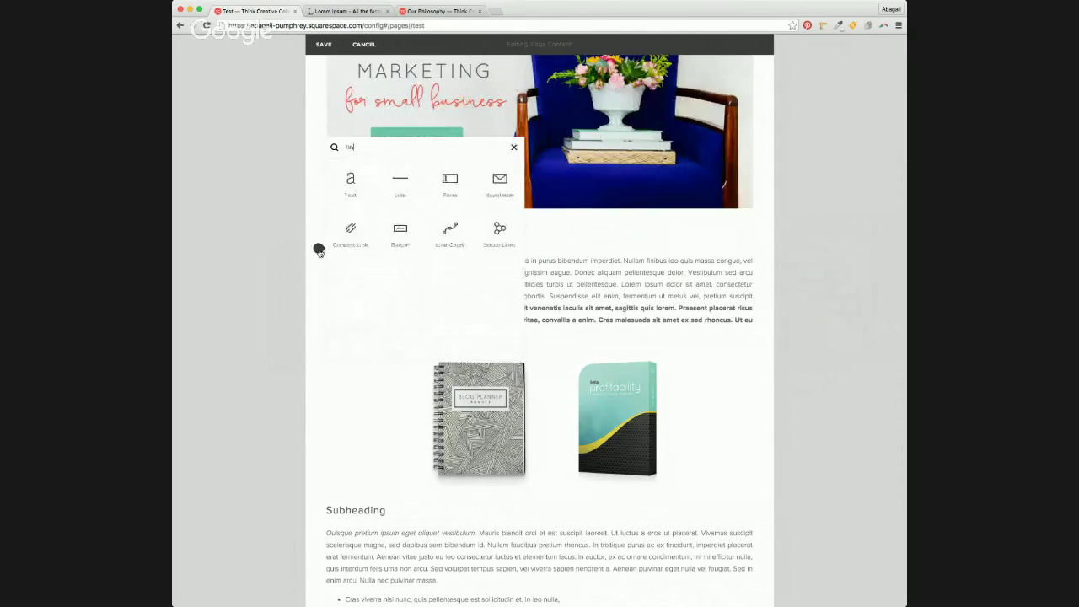
pyautogui.click(402, 181)
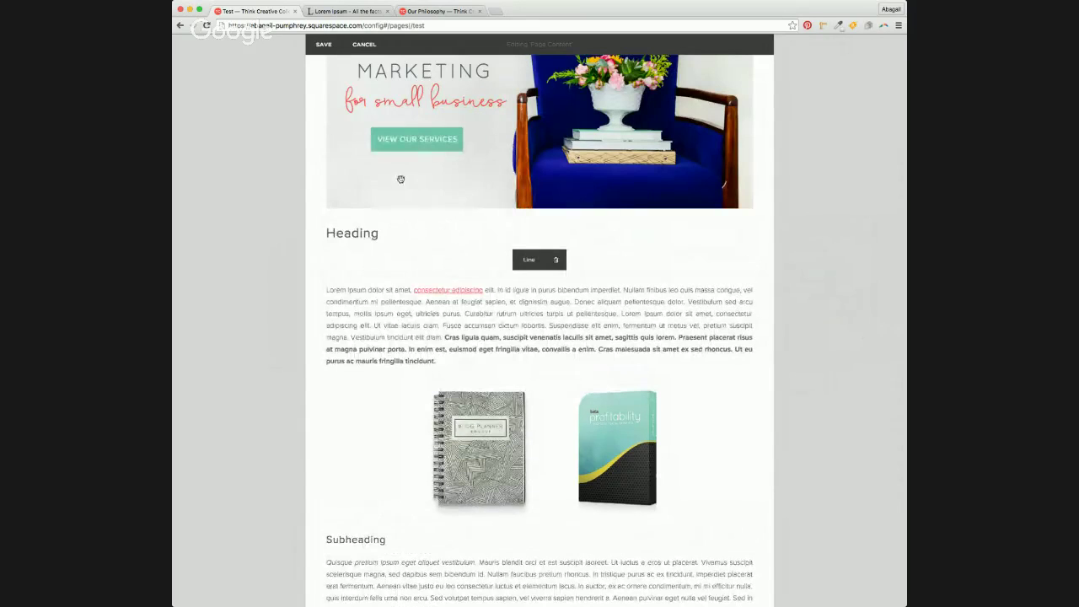
pyautogui.click(318, 377)
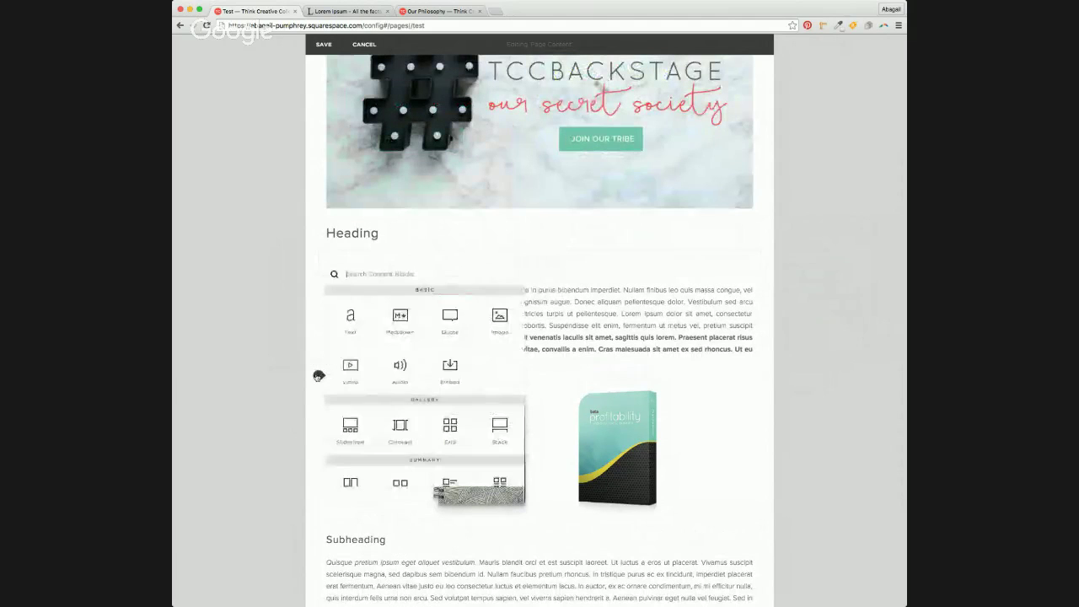
pyautogui.write('lin')
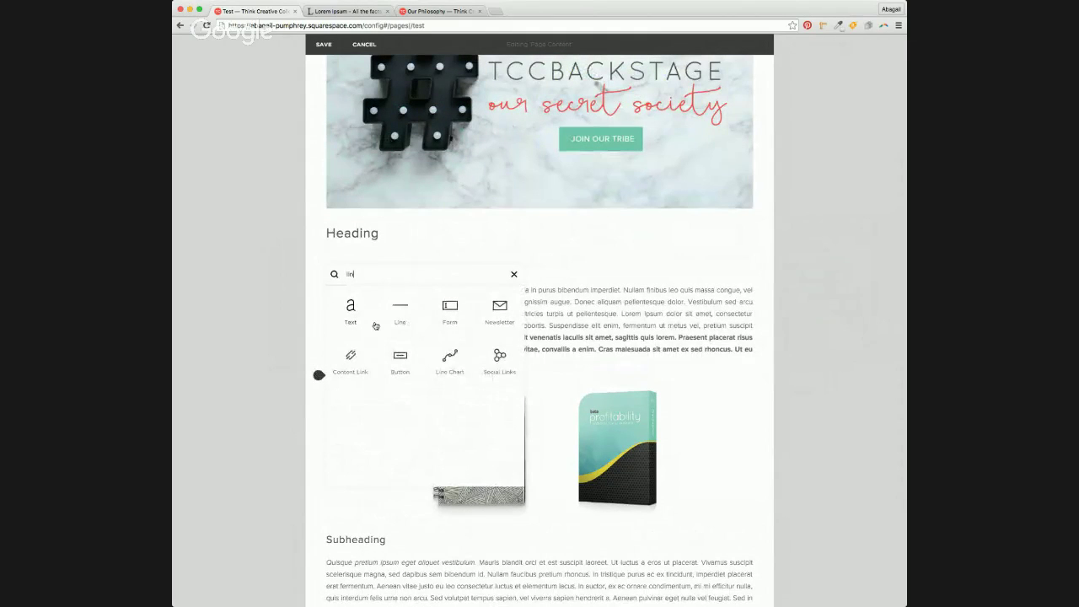
pyautogui.click(400, 310)
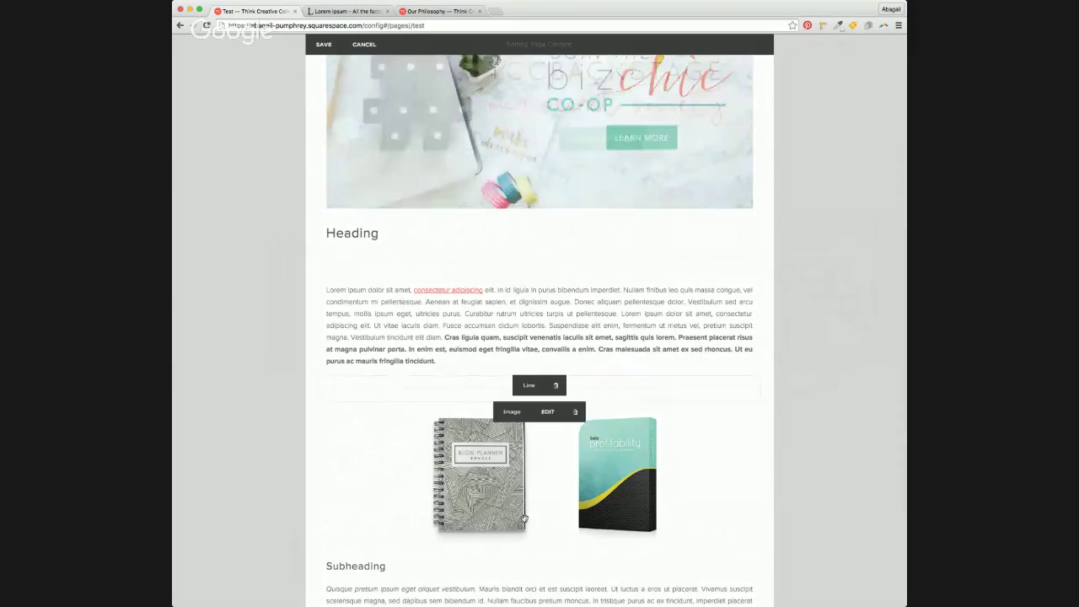
# Drag the notebook image up beside the first paragraph to form a two-column row
pyautogui.click(438, 313)
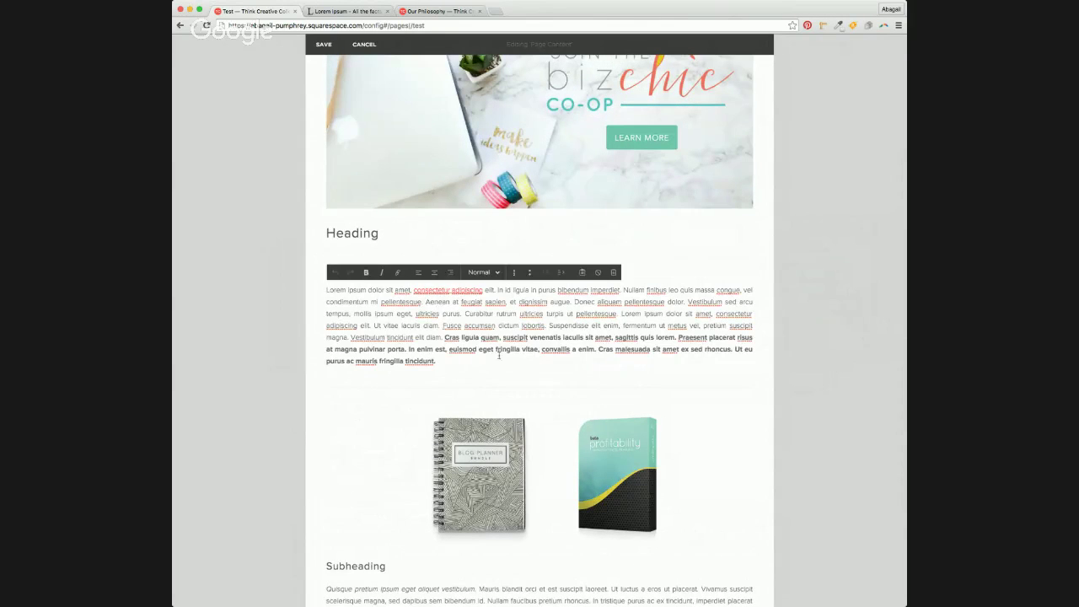
pyautogui.moveTo(478, 449)
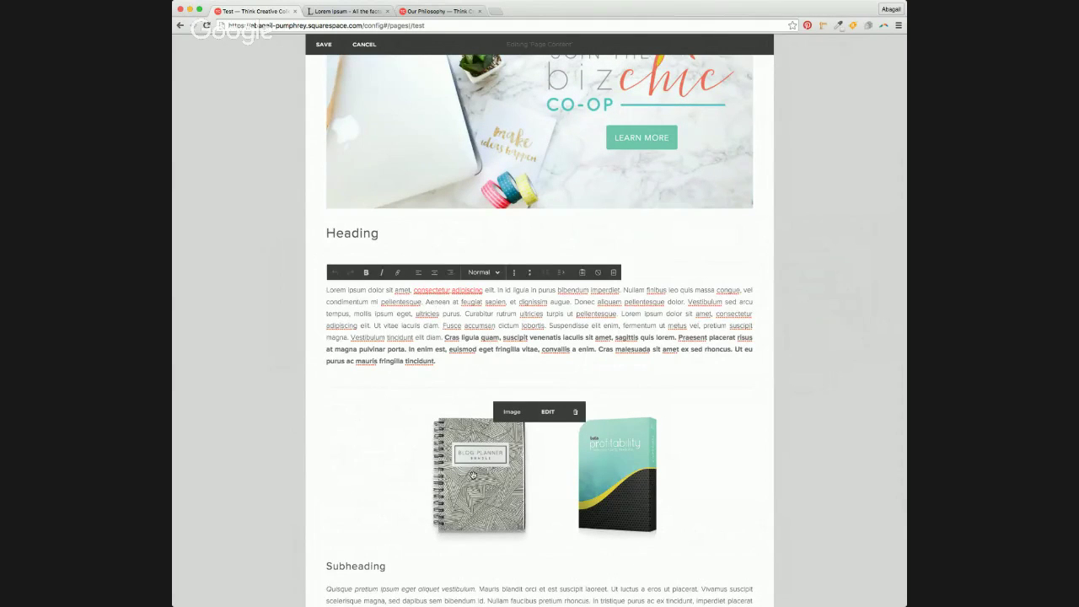
pyautogui.moveTo(465, 481); pyautogui.dragTo(737, 326)
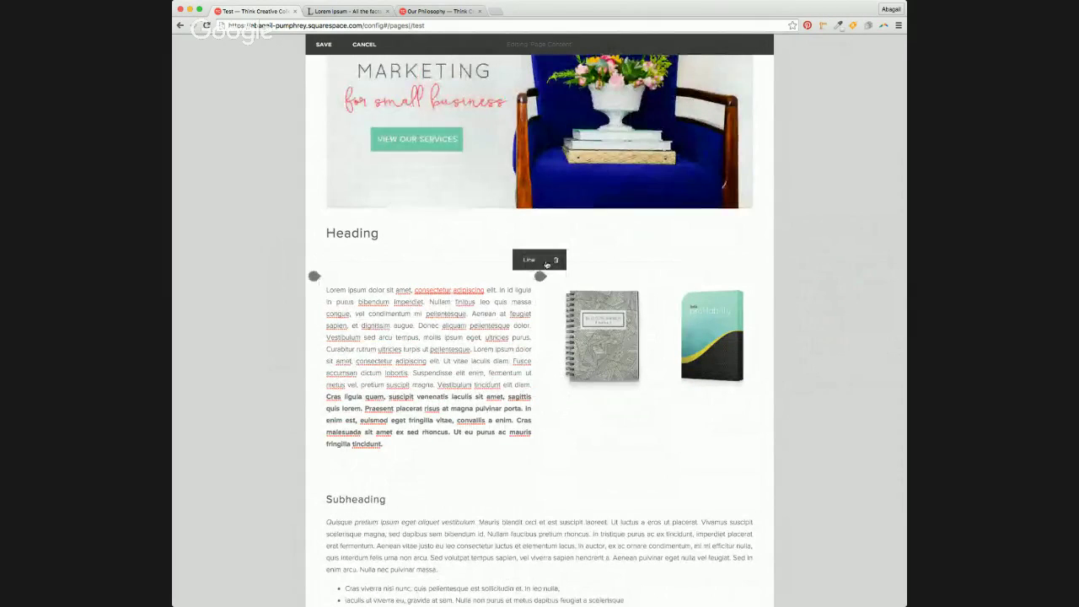
# Delete both divider Line blocks, confirming each removal with YES
pyautogui.click(556, 261)
pyautogui.click(583, 286)
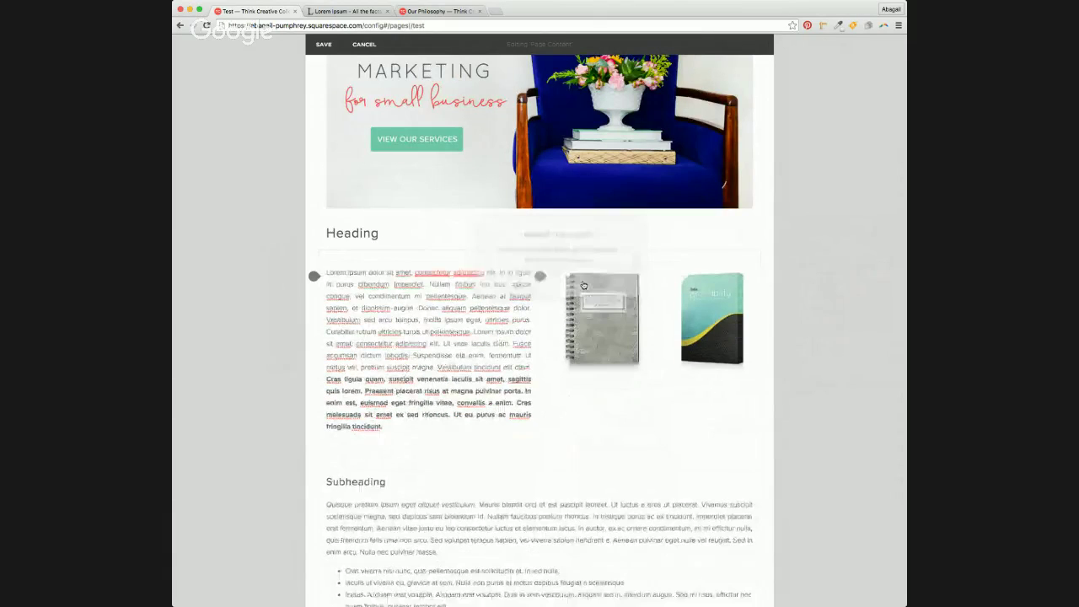
pyautogui.moveTo(627, 441)
pyautogui.click(554, 441)
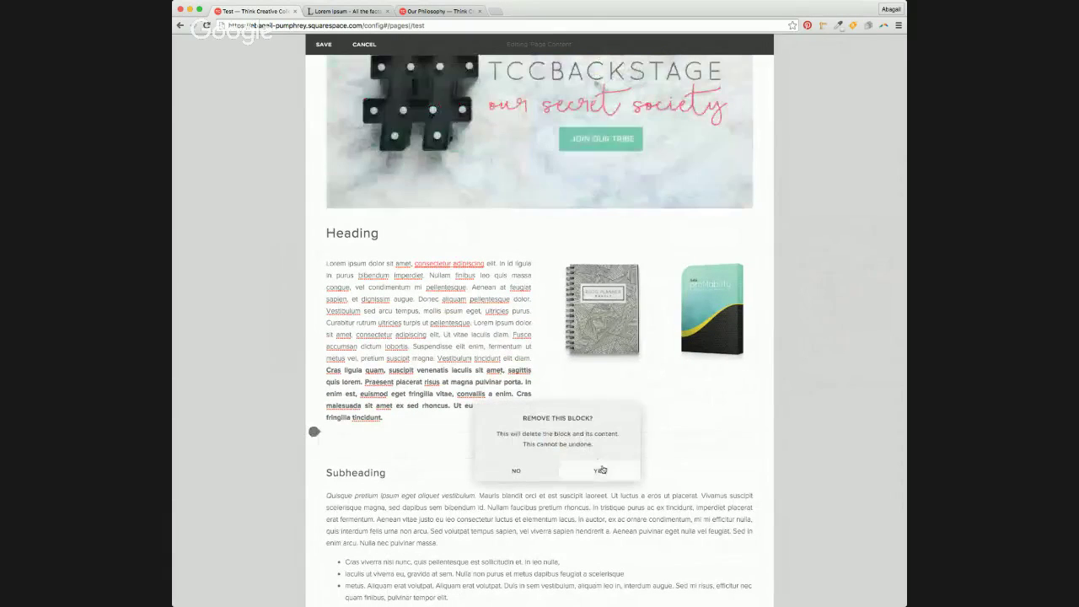
pyautogui.click(602, 470)
pyautogui.moveTo(476, 349)
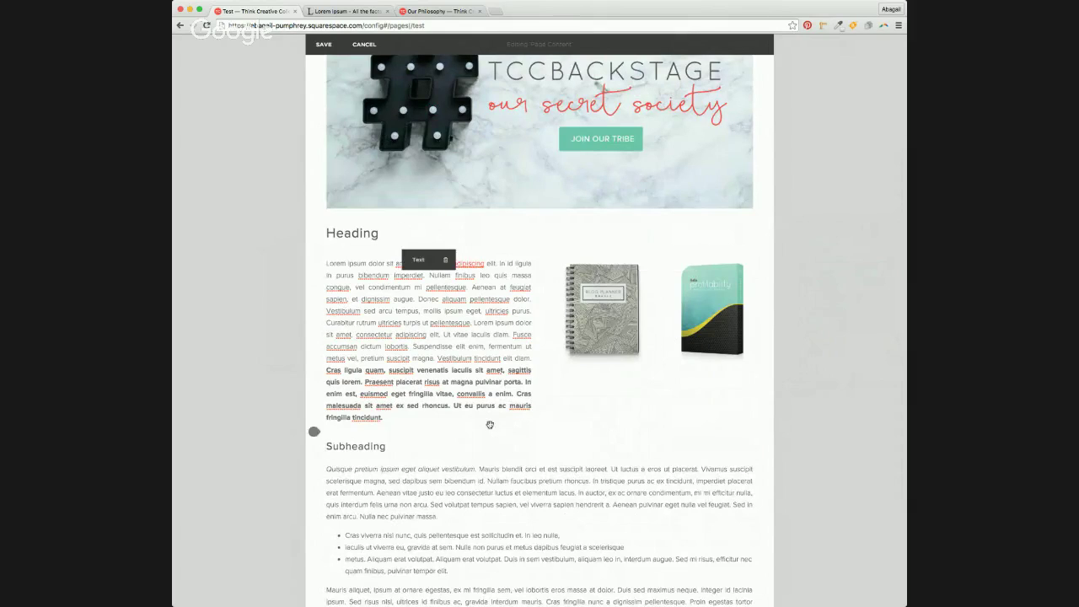
# Split the closing 'Duis blandit' sentences into their own paragraph
pyautogui.scroll(-4, 489, 424)
pyautogui.scroll(7, 490, 424)
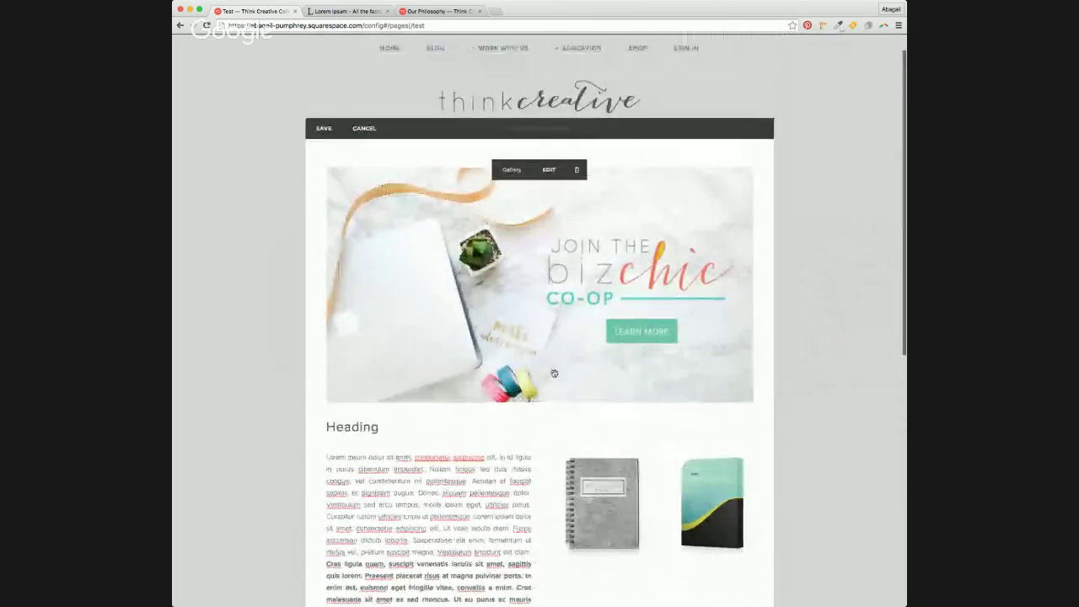
pyautogui.scroll(-1, 554, 414)
pyautogui.moveTo(643, 399)
pyautogui.scroll(-7, 643, 400)
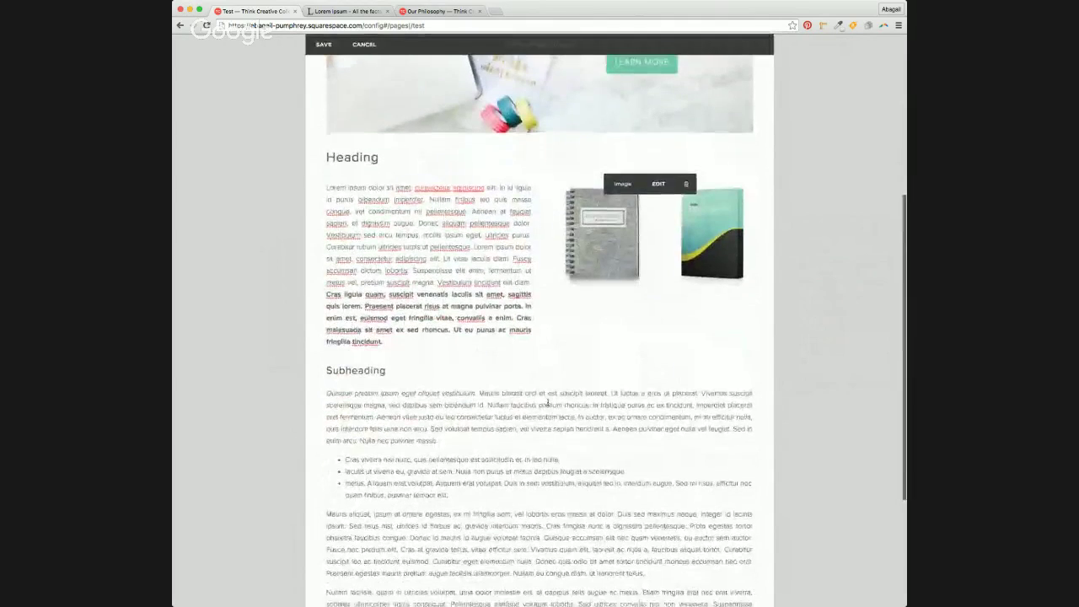
pyautogui.scroll(-1, 542, 405)
pyautogui.scroll(6, 542, 405)
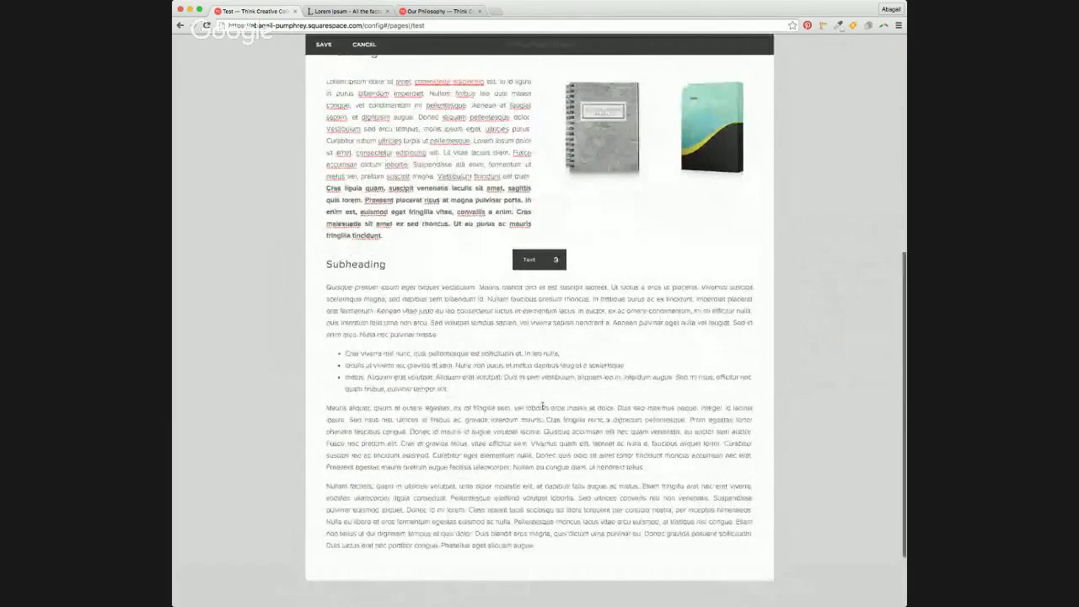
pyautogui.scroll(2, 542, 405)
pyautogui.scroll(-1, 543, 409)
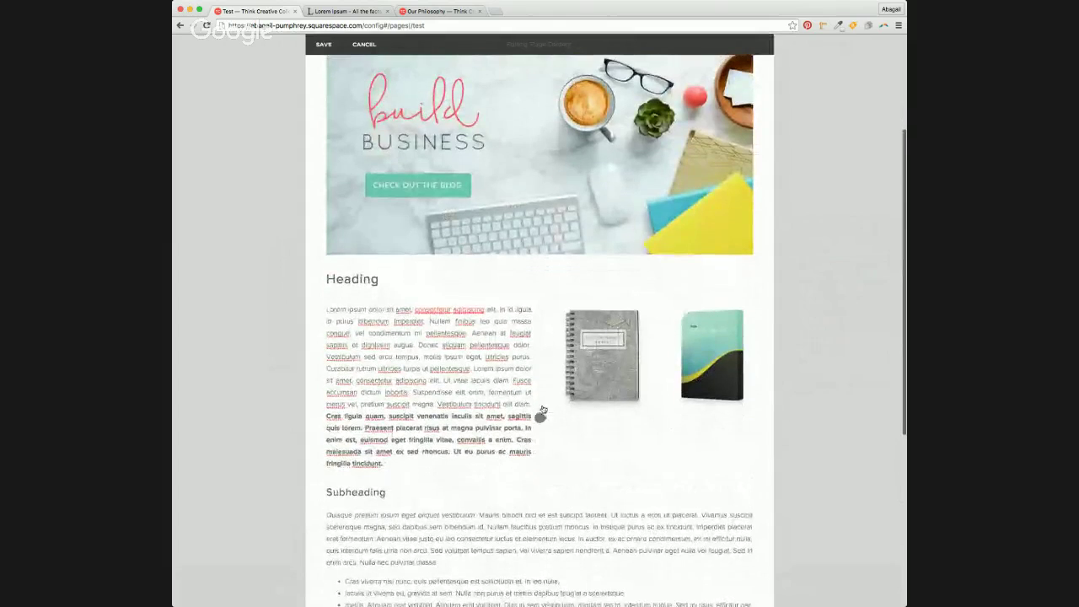
pyautogui.scroll(-9, 543, 411)
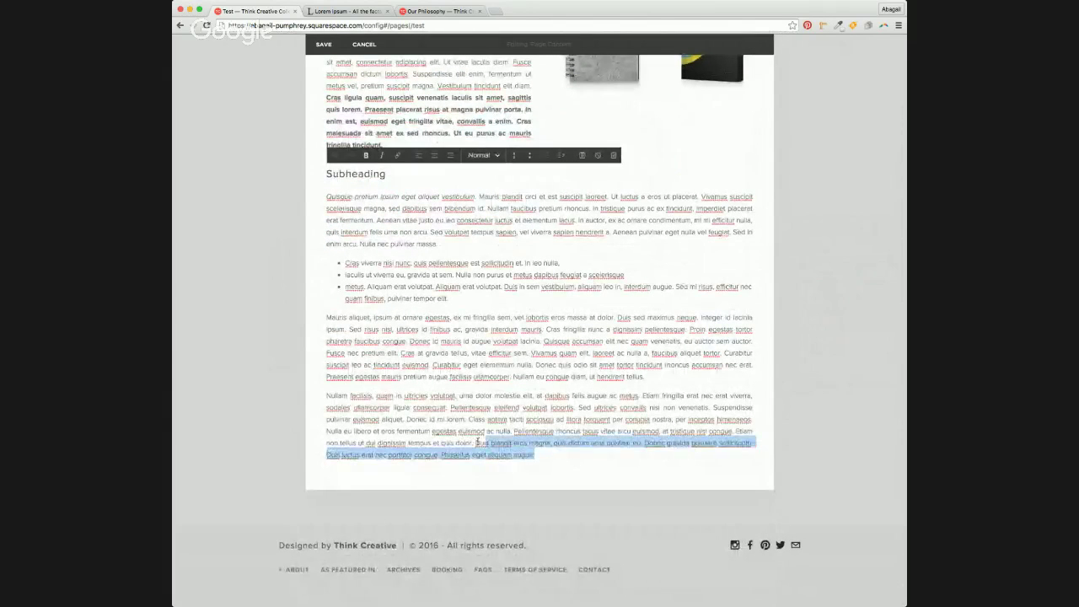
pyautogui.click(476, 442)
pyautogui.press('Return')
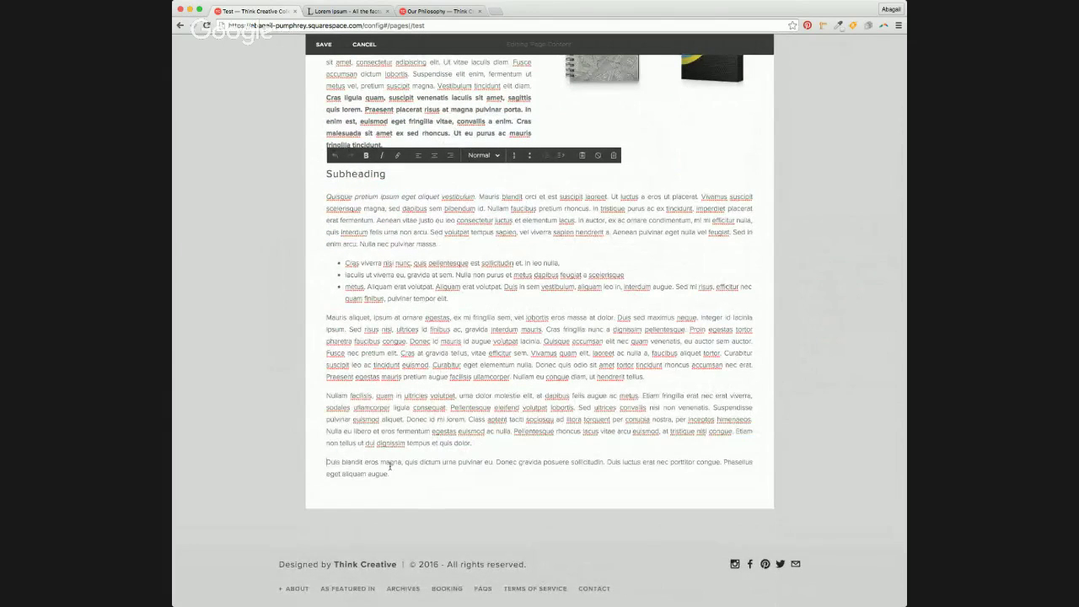
# Format the new closing paragraph as a centered Heading 3
pyautogui.moveTo(327, 462); pyautogui.dragTo(389, 475)
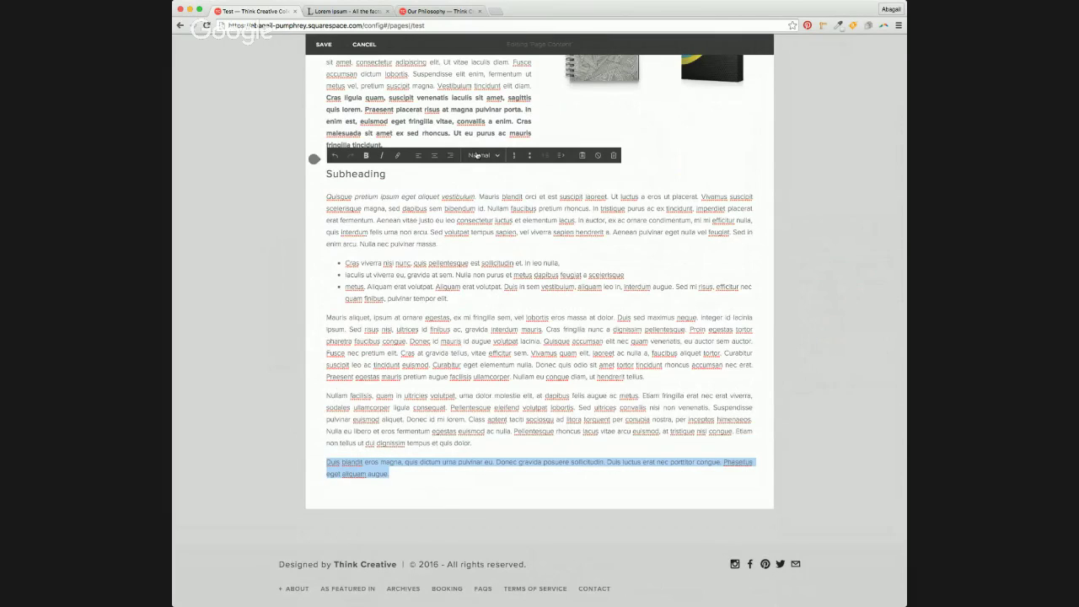
pyautogui.click(477, 155)
pyautogui.click(492, 218)
pyautogui.click(435, 155)
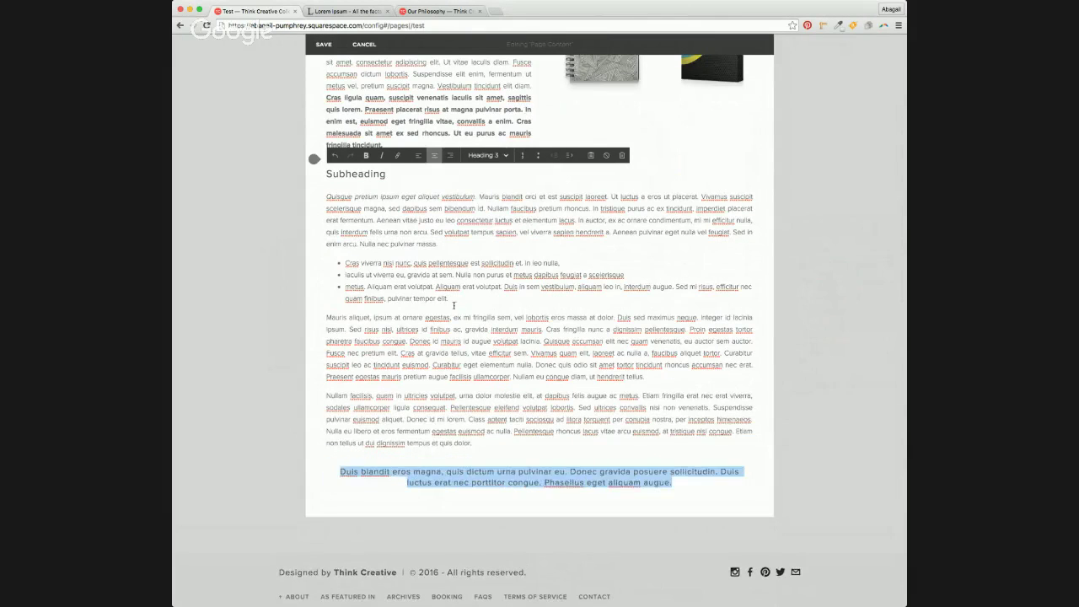
# Insert a line break in the heading before 'Duis luctus'
pyautogui.click(579, 469)
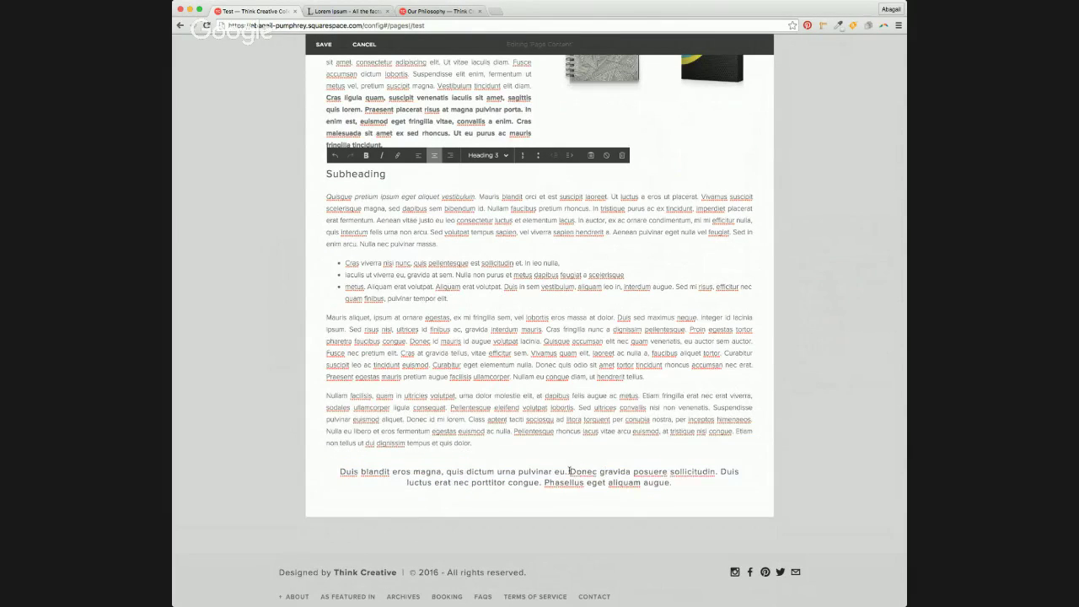
pyautogui.hotkey('shift', 'Return')
pyautogui.press('BackSpace')
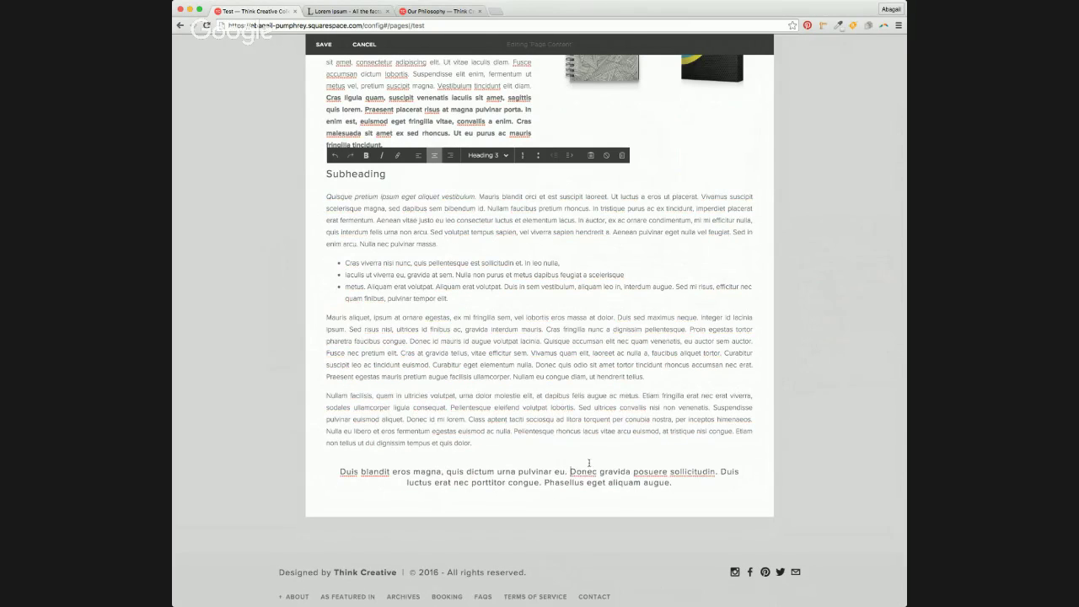
pyautogui.click(721, 471)
pyautogui.hotkey('shift', 'Return')
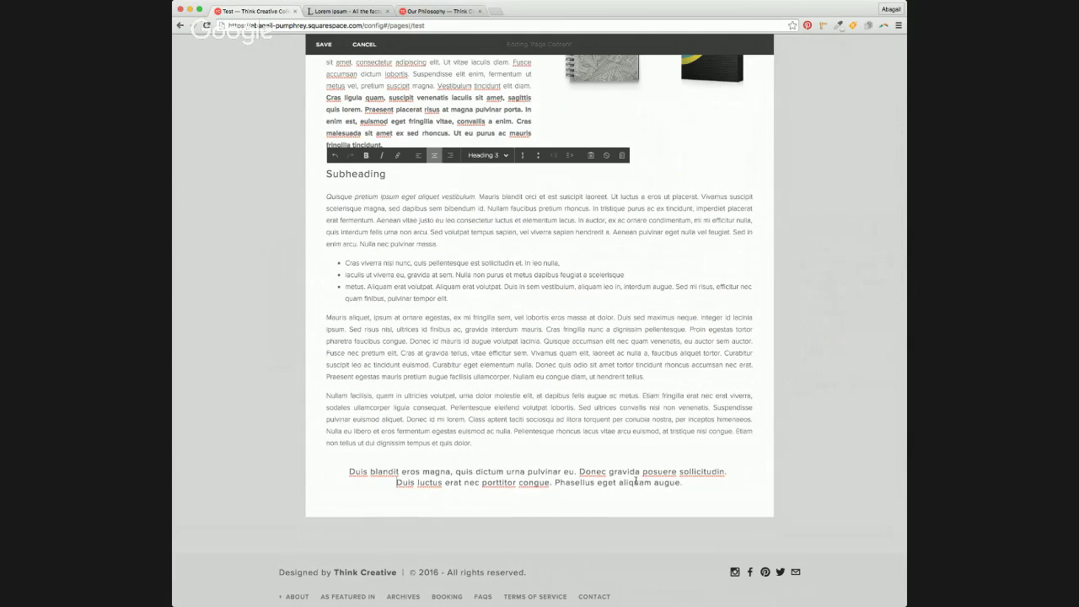
# Add a Learn More button block below the heading and set its size to Large
pyautogui.click(318, 498)
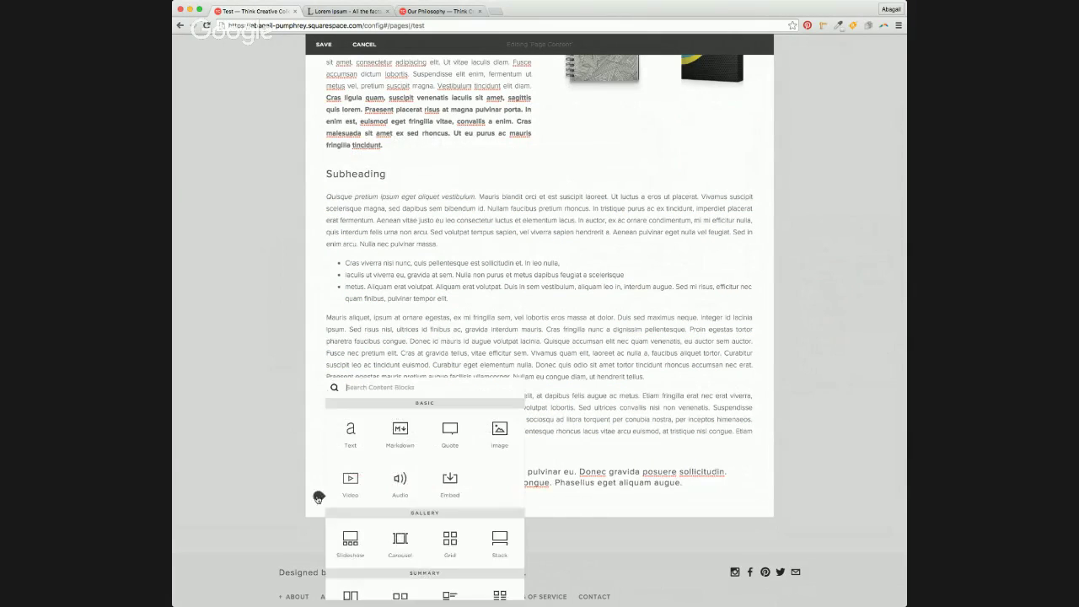
pyautogui.write('bu')
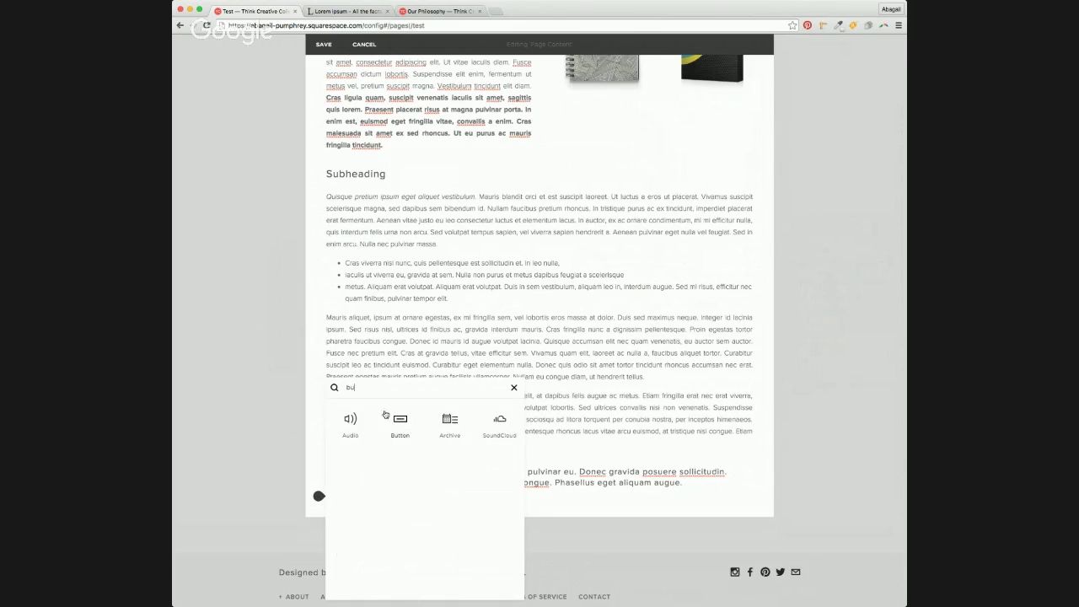
pyautogui.click(395, 420)
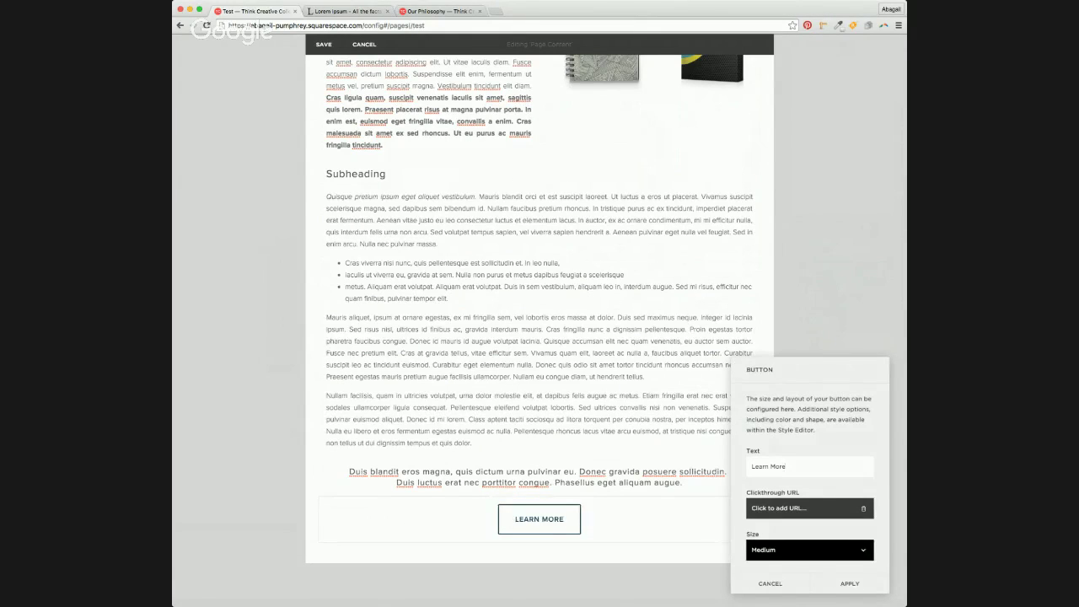
pyautogui.press('Up')
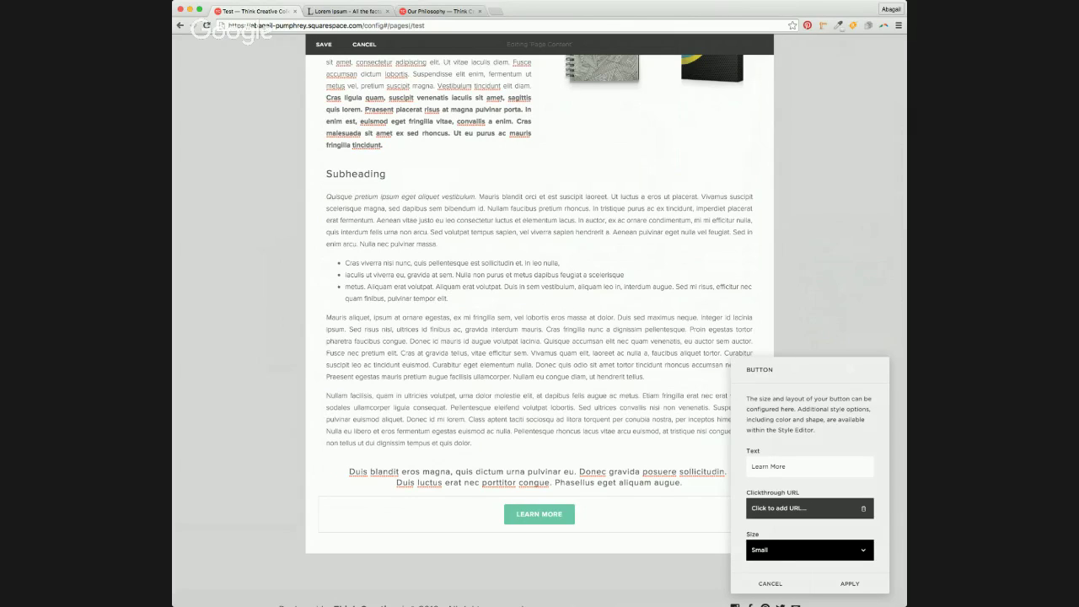
pyautogui.press('Down')
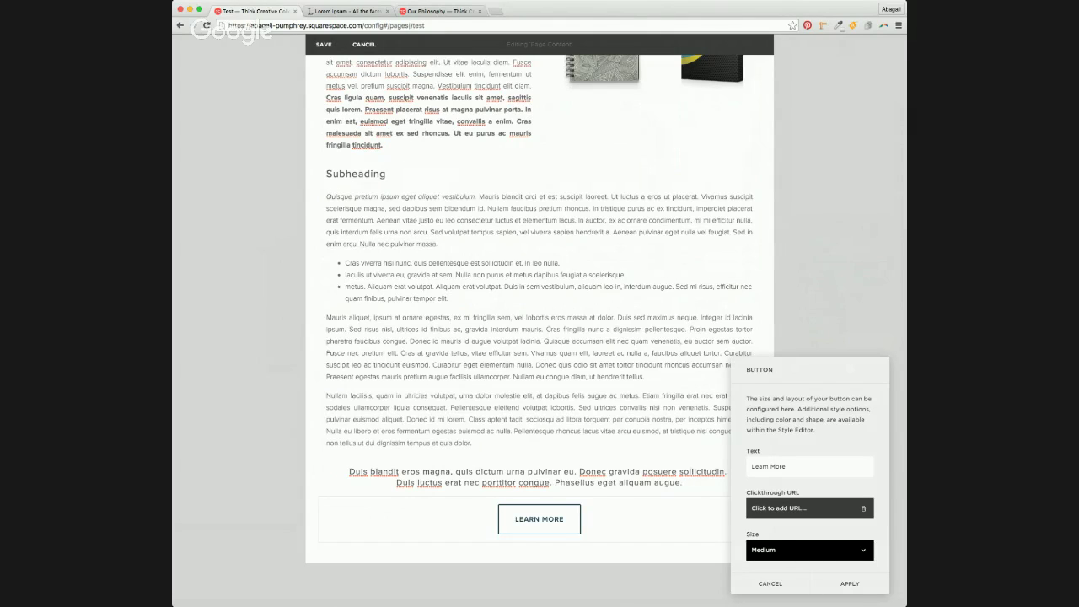
pyautogui.press('Down')
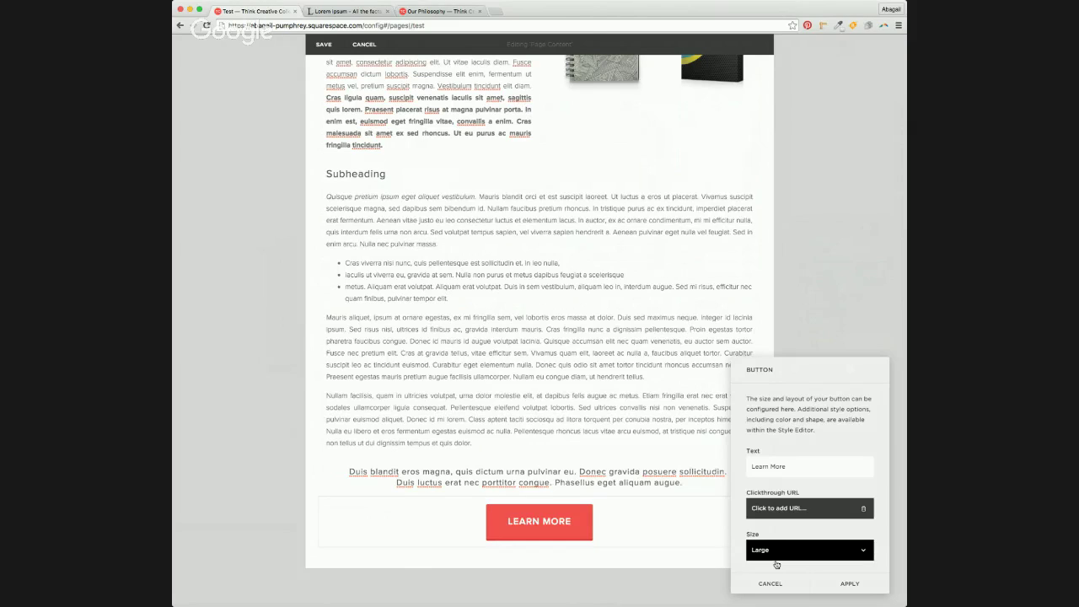
pyautogui.click(782, 513)
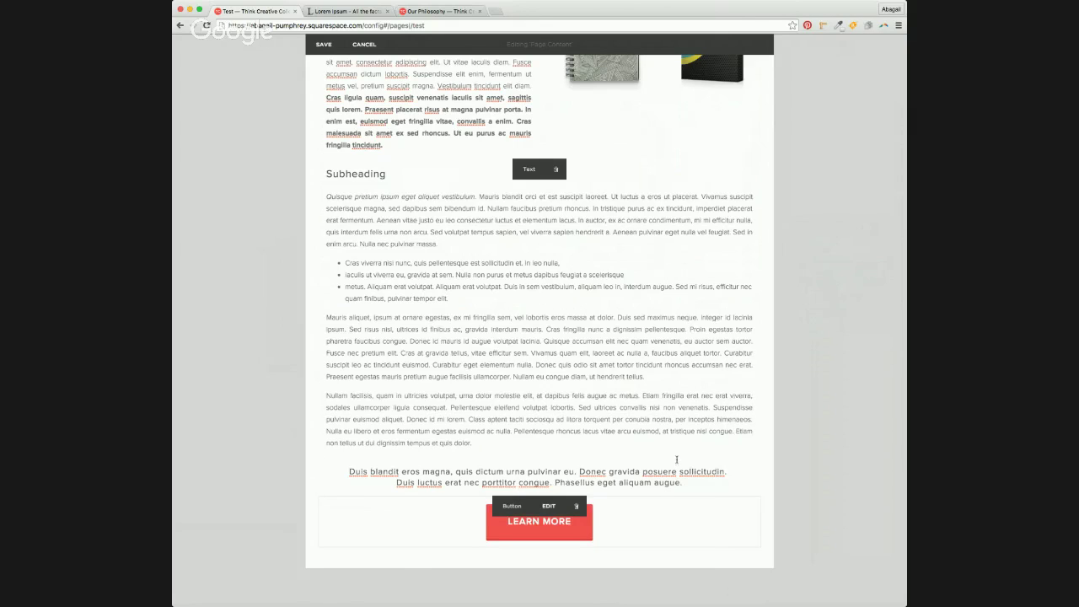
pyautogui.scroll(10, 624, 407)
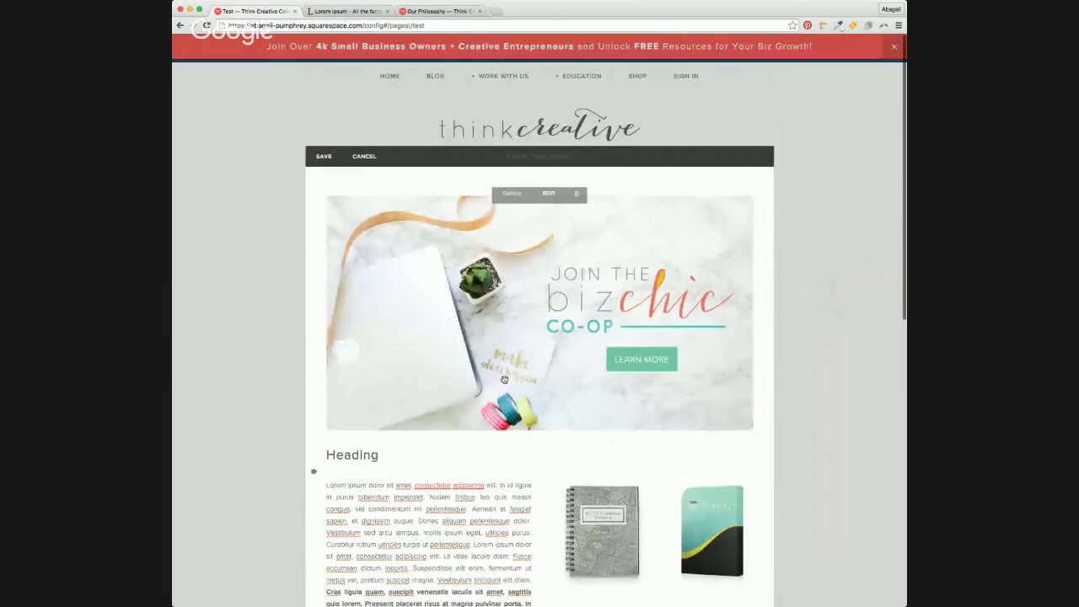
# Save the Test page and scroll the preview down to the Learn More button
pyautogui.click(324, 156)
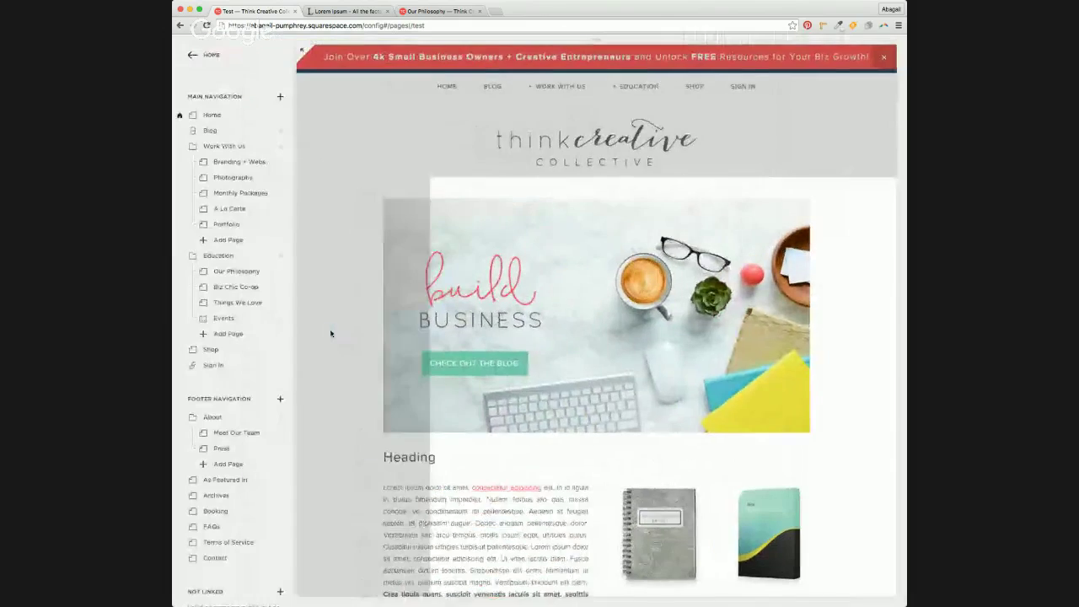
pyautogui.scroll(-10, 331, 334)
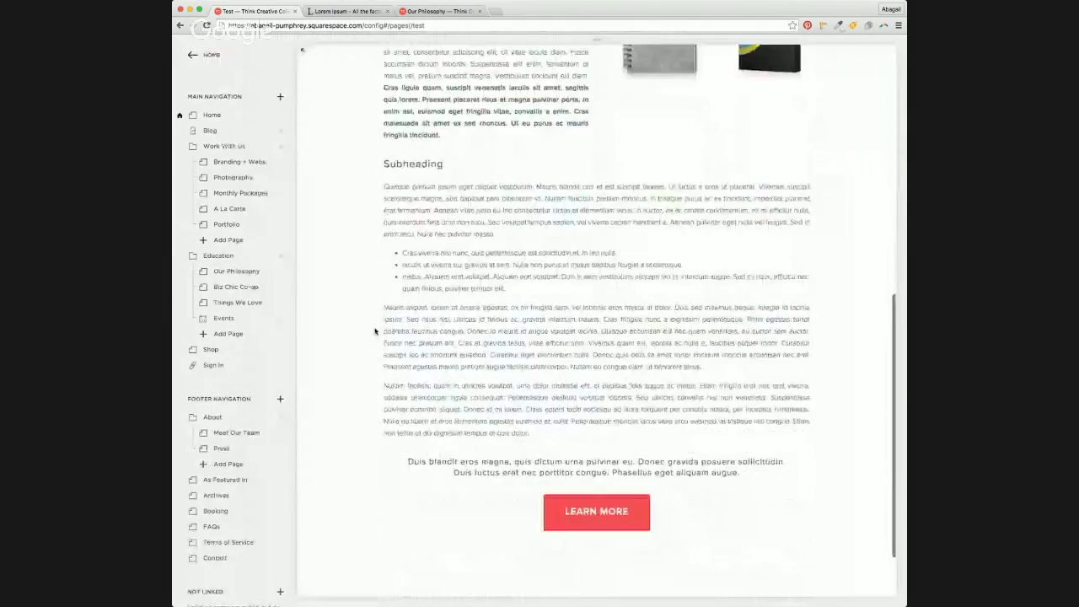
pyautogui.scroll(-1, 376, 331)
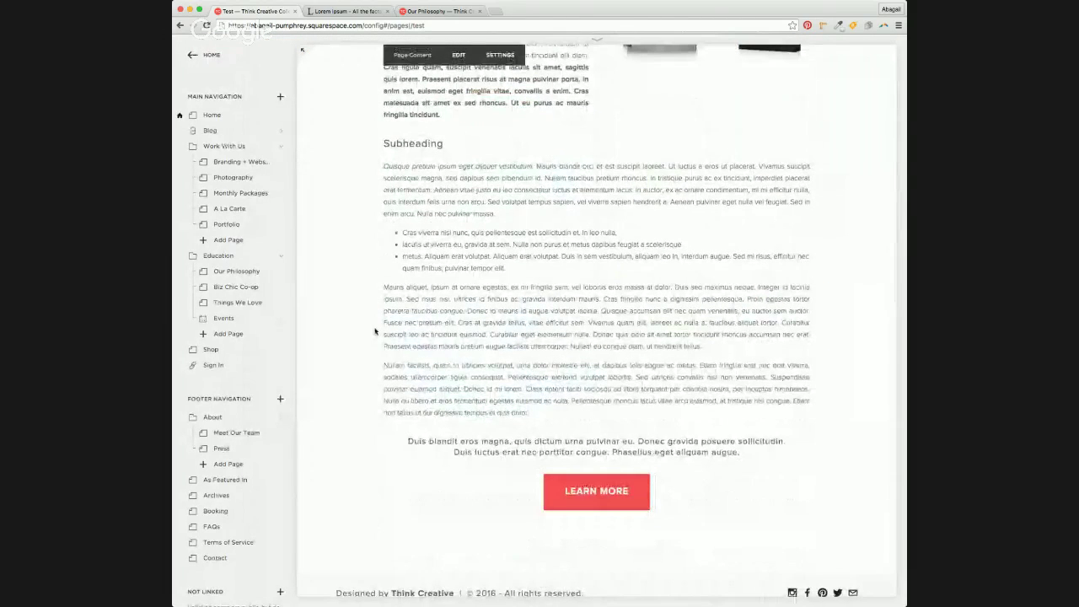